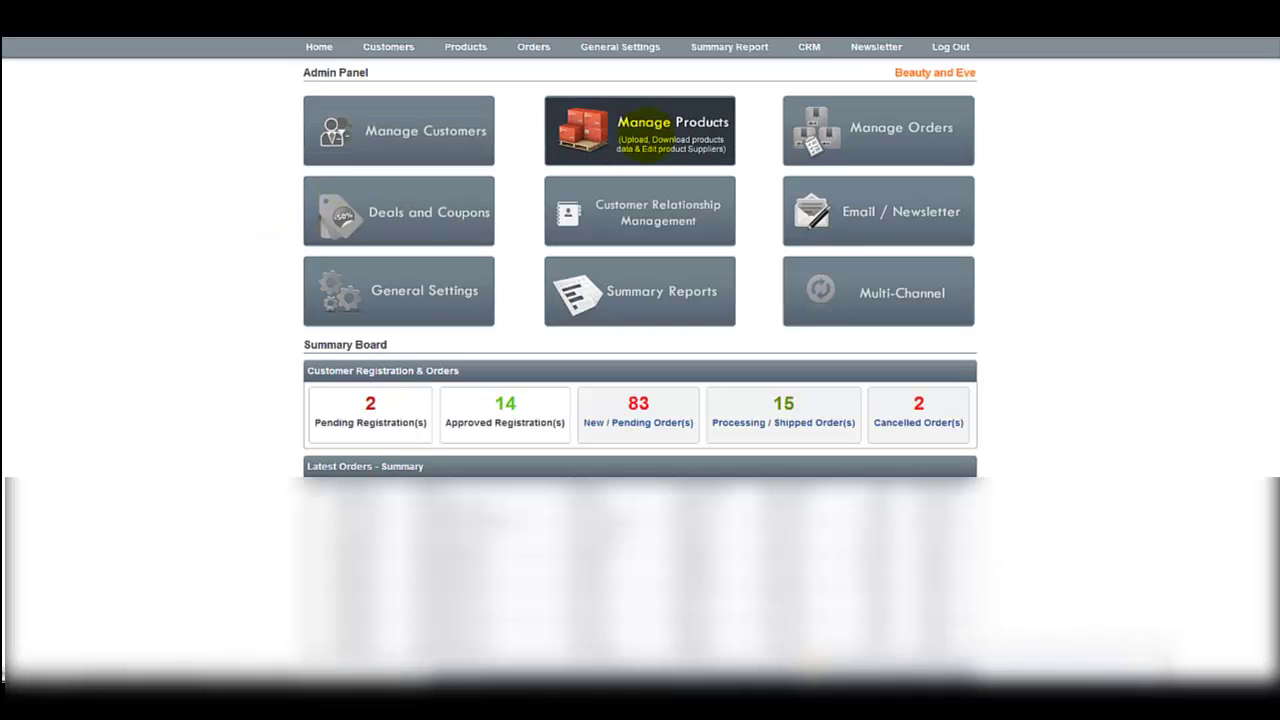
# - Go to the product catalog's download page and start downloading the file that contains all products
pyautogui.click(642, 138)
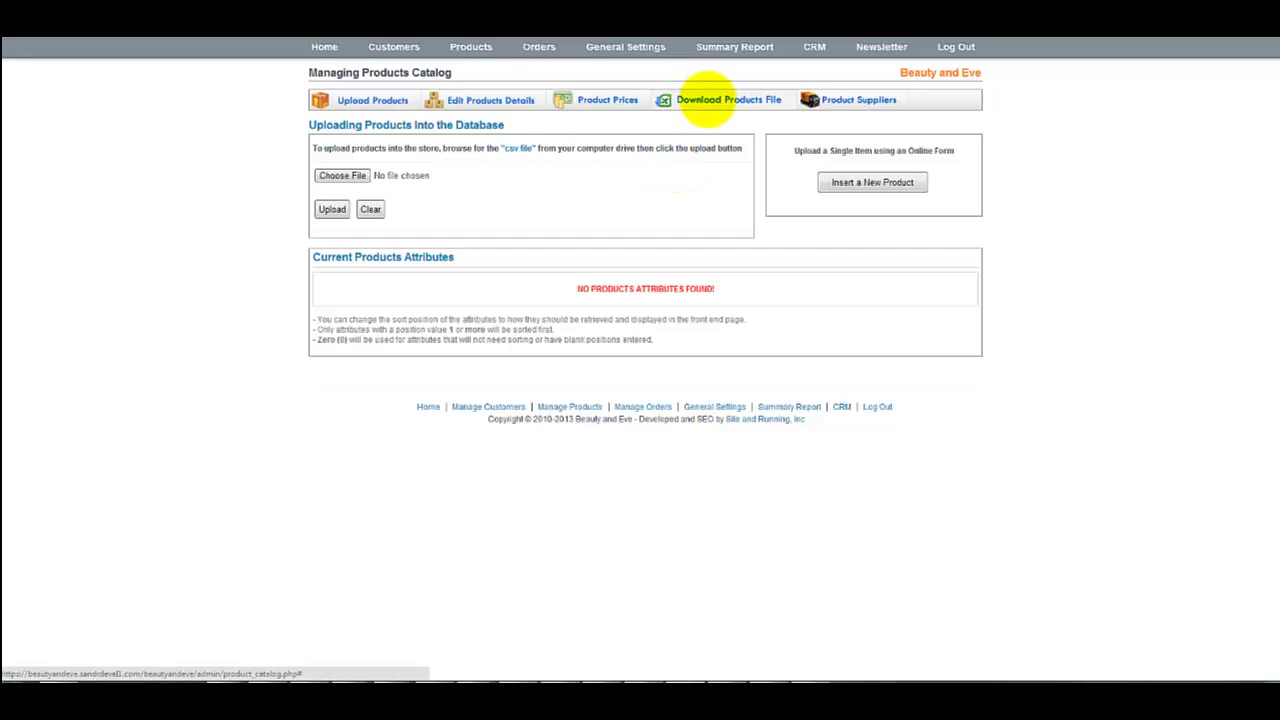
pyautogui.click(708, 100)
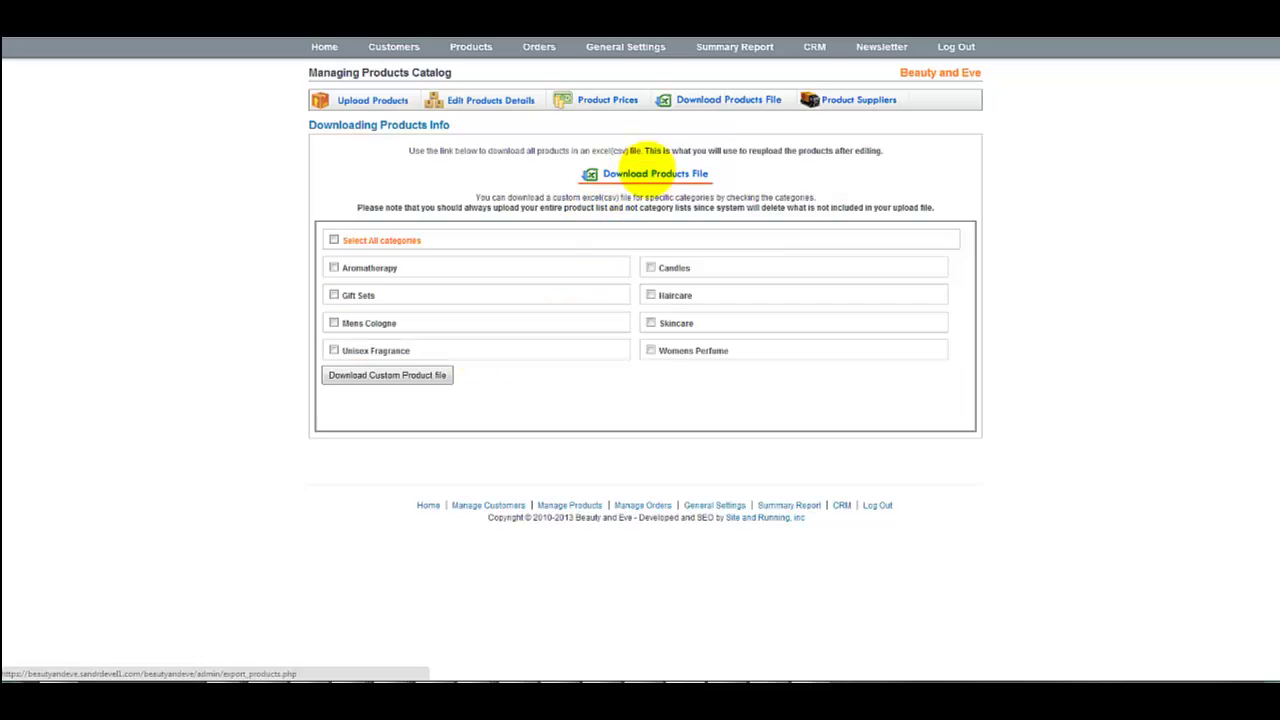
pyautogui.click(632, 170)
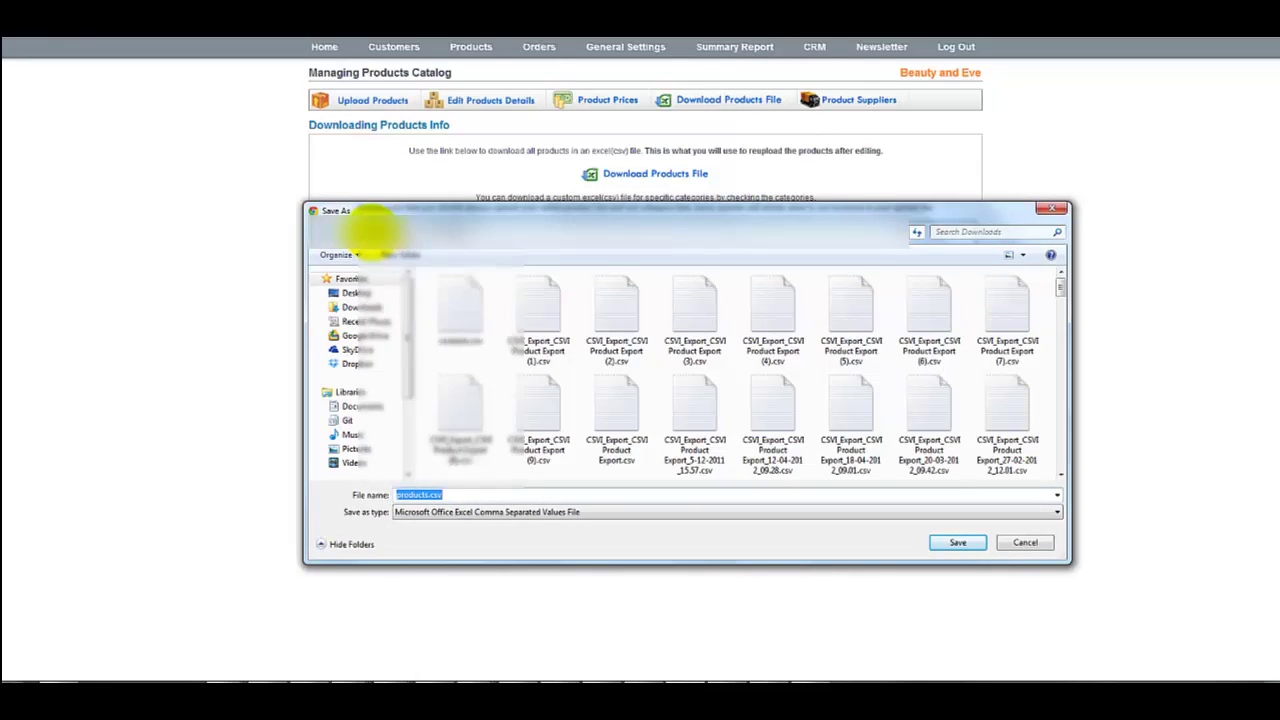
# - Save the download as products.csv in the b2bstorefrontdemo folder inside the applications folder on drive C
pyautogui.click(432, 310)
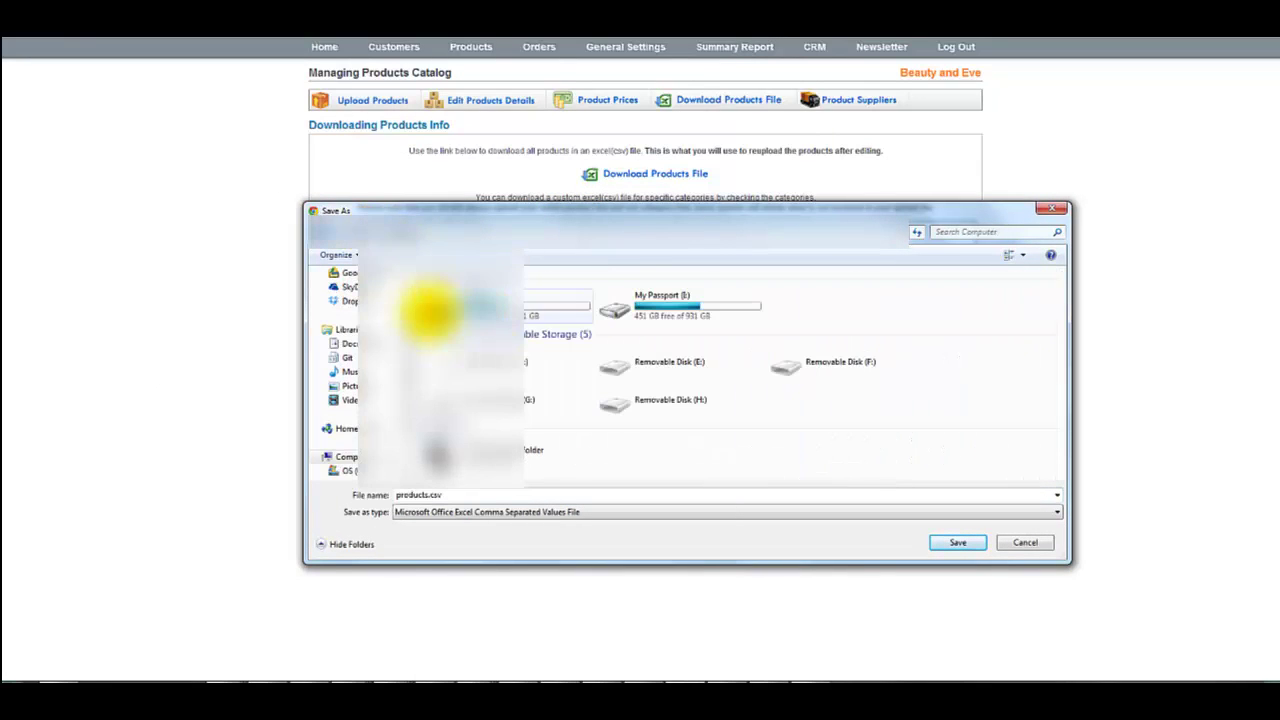
pyautogui.doubleClick(503, 305)
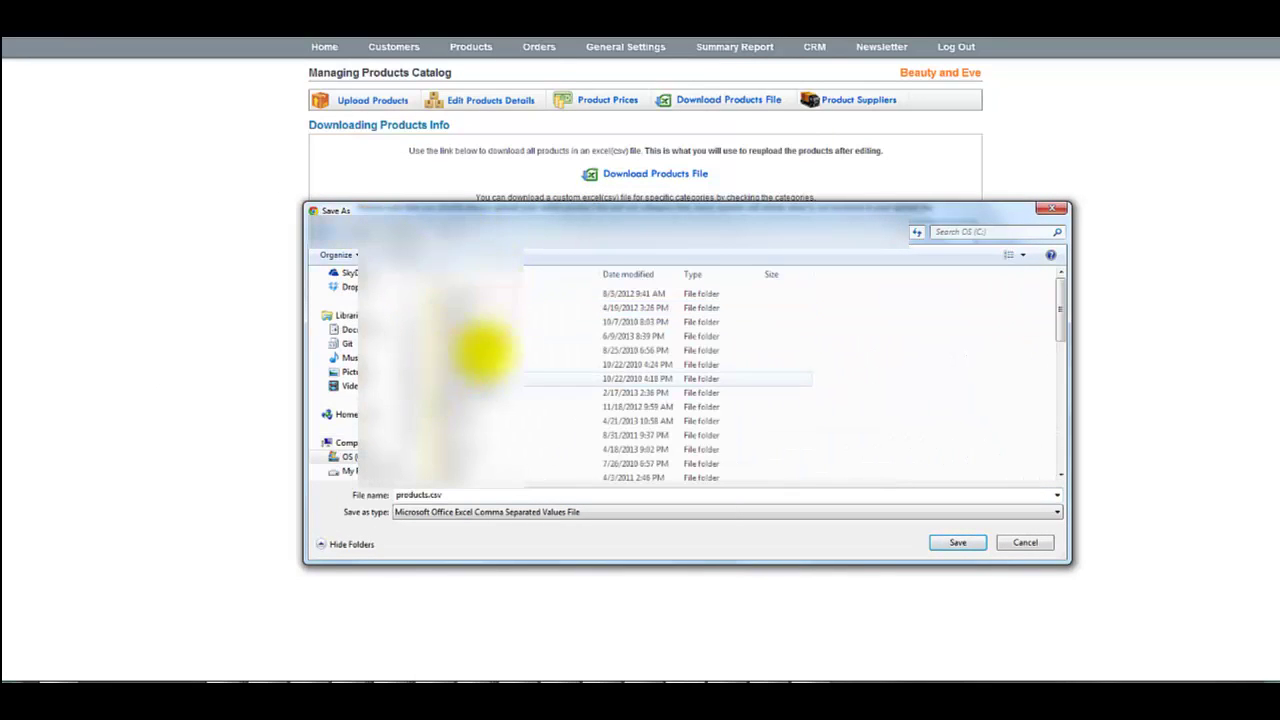
pyautogui.doubleClick(493, 337)
pyautogui.doubleClick(457, 314)
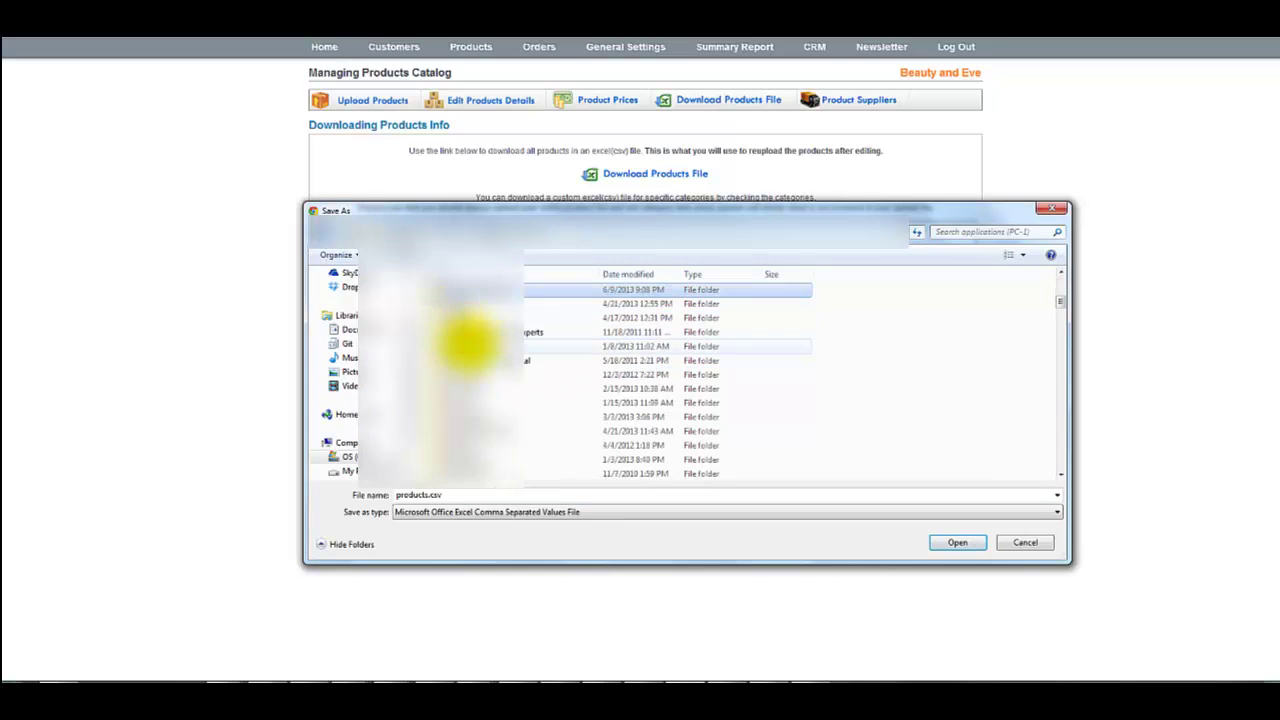
pyautogui.doubleClick(465, 290)
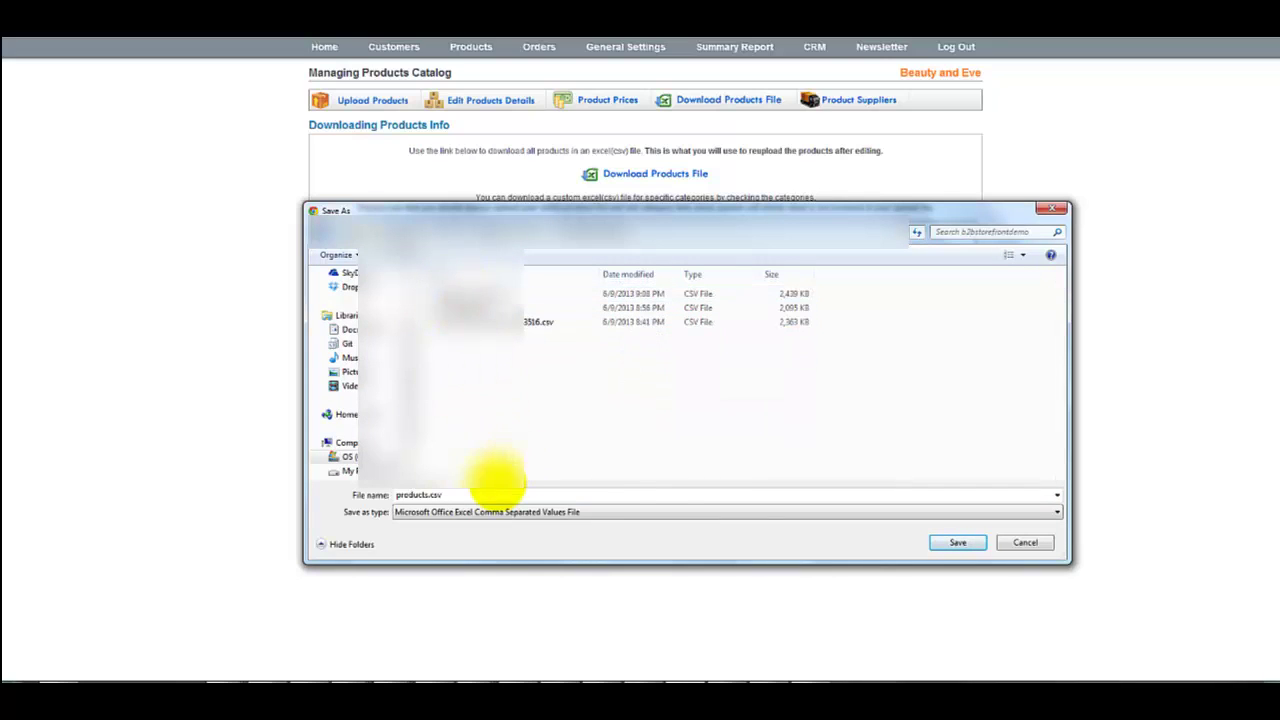
pyautogui.click(955, 541)
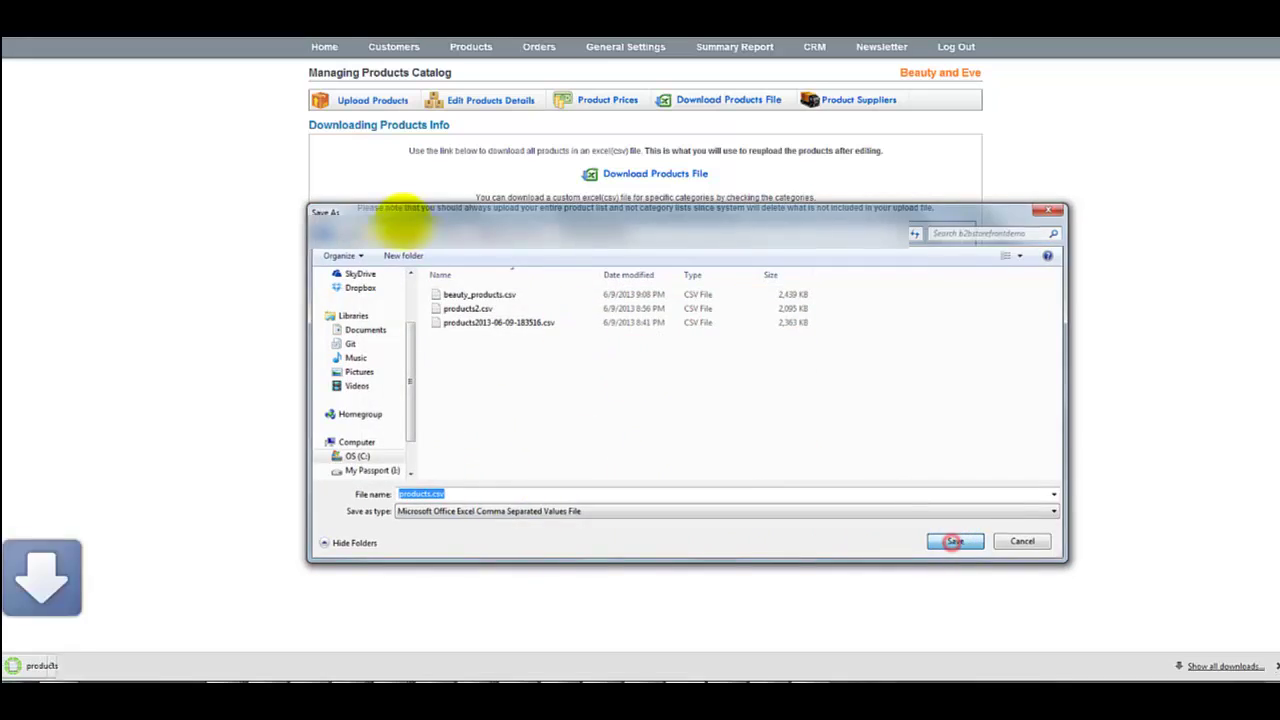
# - Switch to Excel with the beauty_products sheet and examine the column headers from category to parent_prod_style_no
pyautogui.moveTo(730, 676)
pyautogui.click(700, 640)
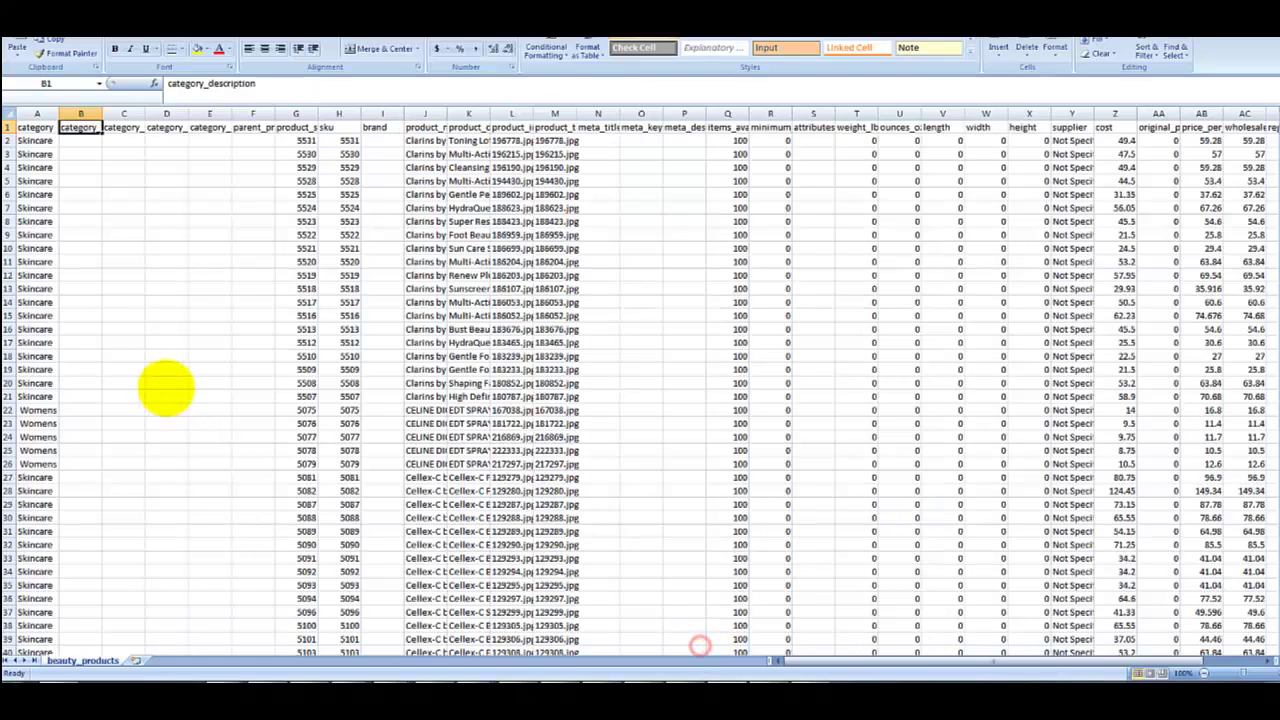
pyautogui.click(165, 325)
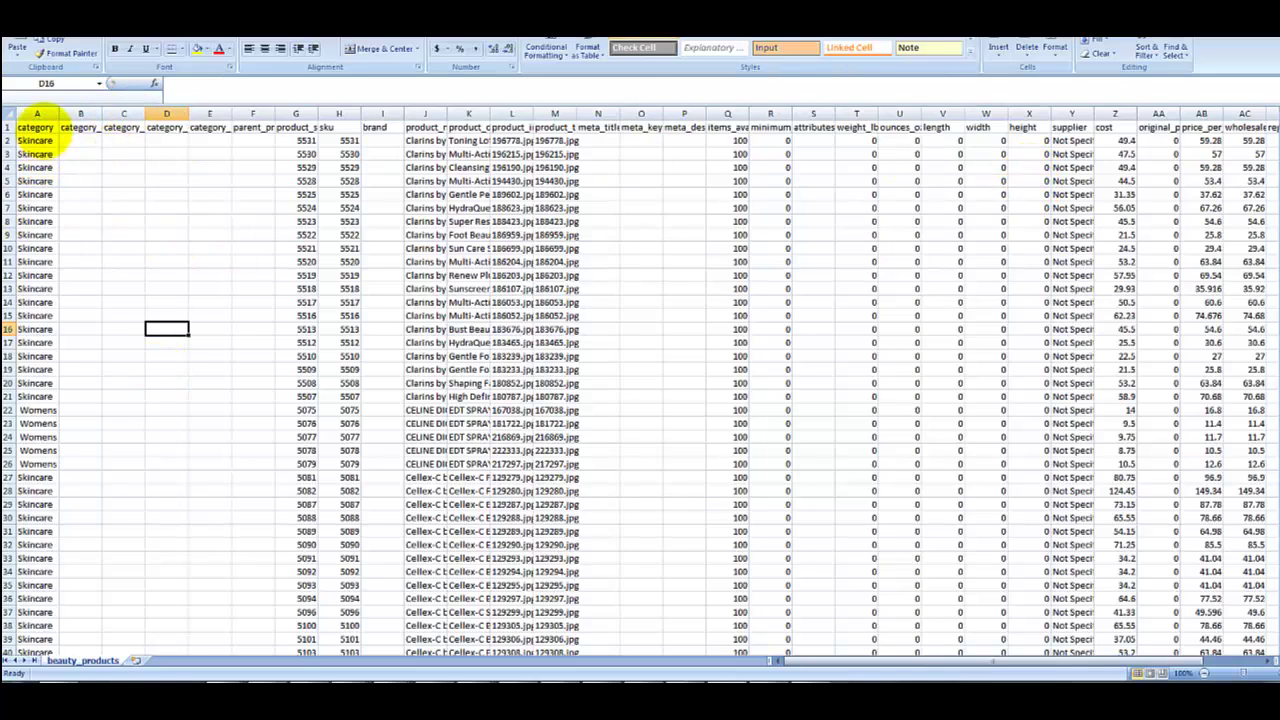
pyautogui.click(38, 129)
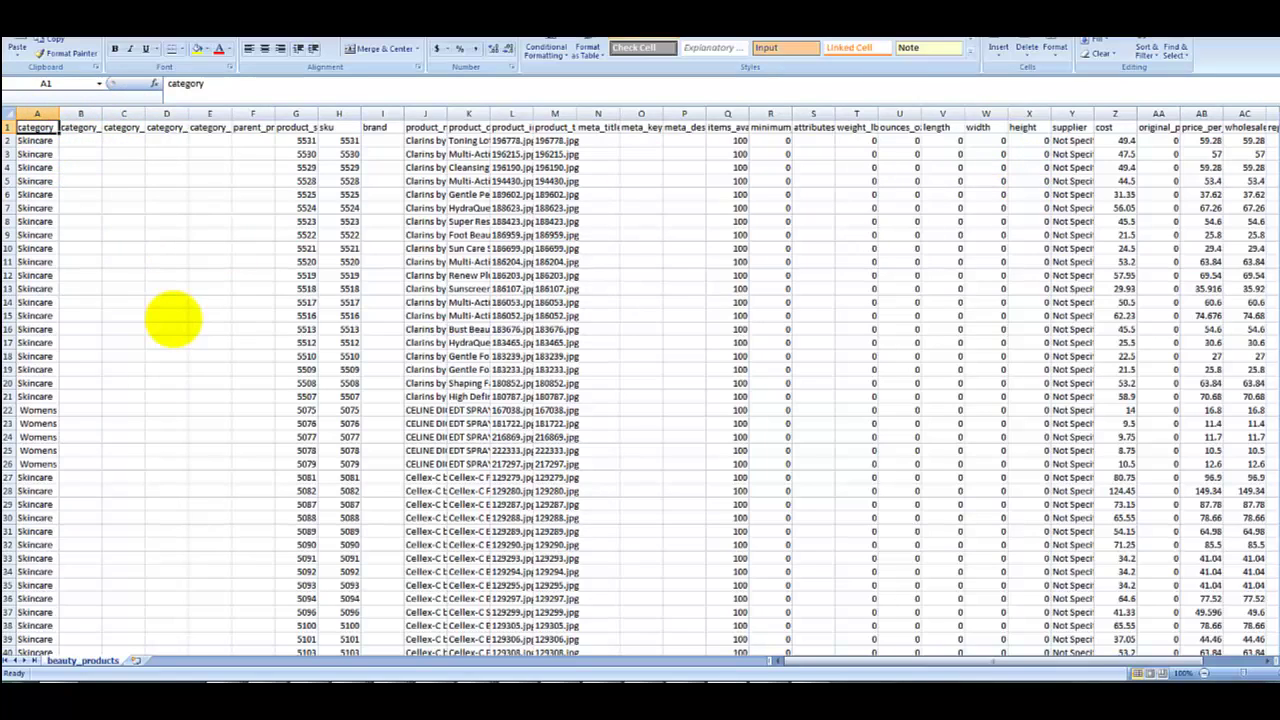
pyautogui.press('Right')
pyautogui.press('Right')
pyautogui.press('Right')
pyautogui.press('Right')
pyautogui.press('Right')
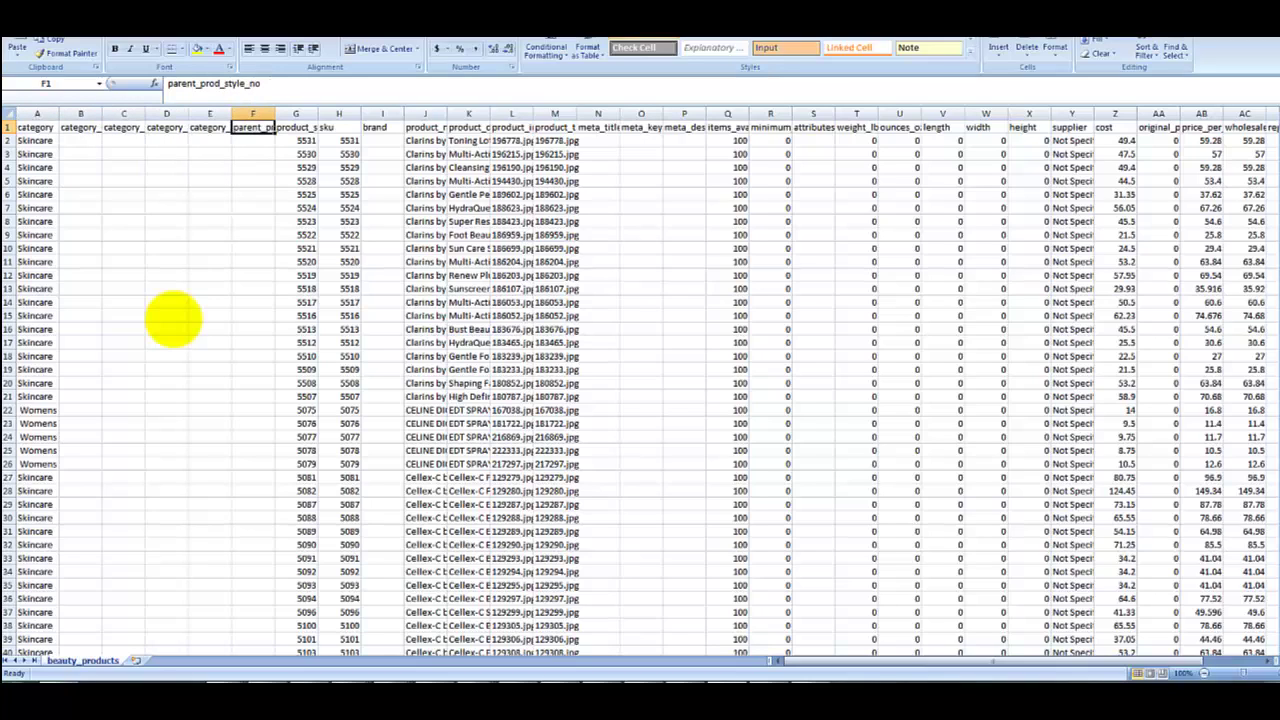
pyautogui.press('Left')
pyautogui.press('Left')
pyautogui.press('Left')
pyautogui.press('Left')
pyautogui.press('Left')
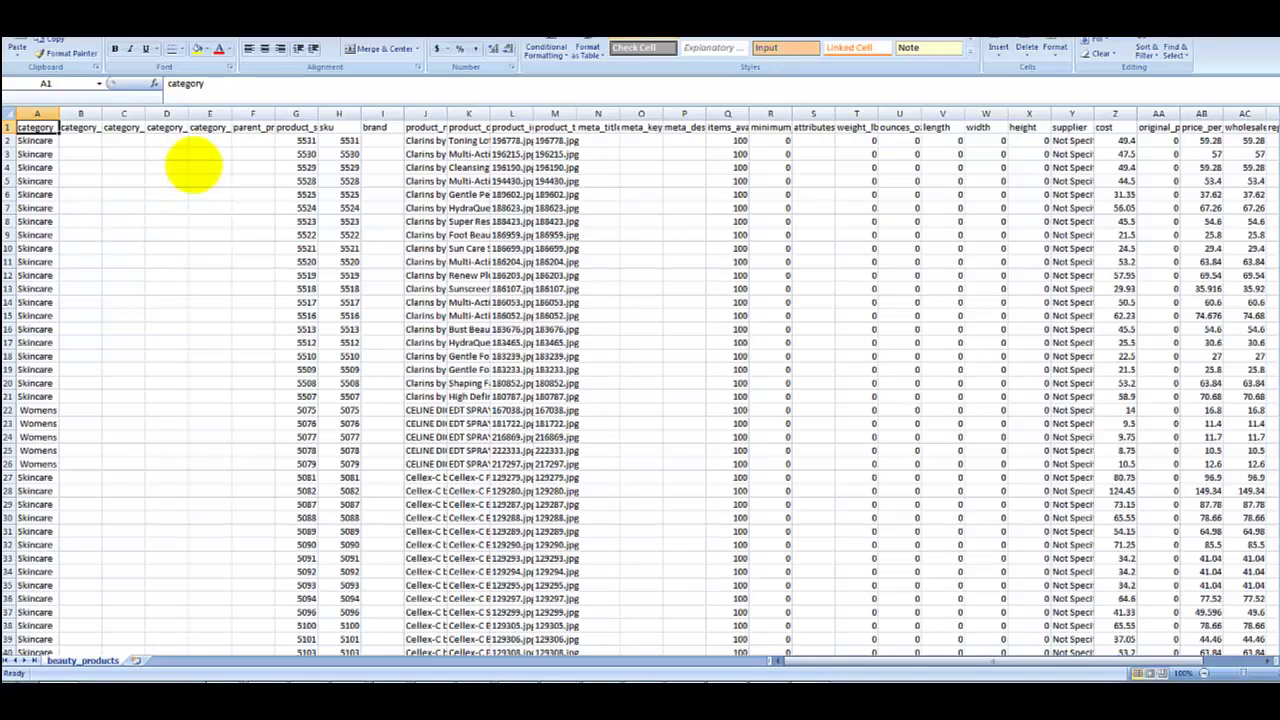
# - Examine the category column, checking its header and the category names entered for several products
pyautogui.click(37, 142)
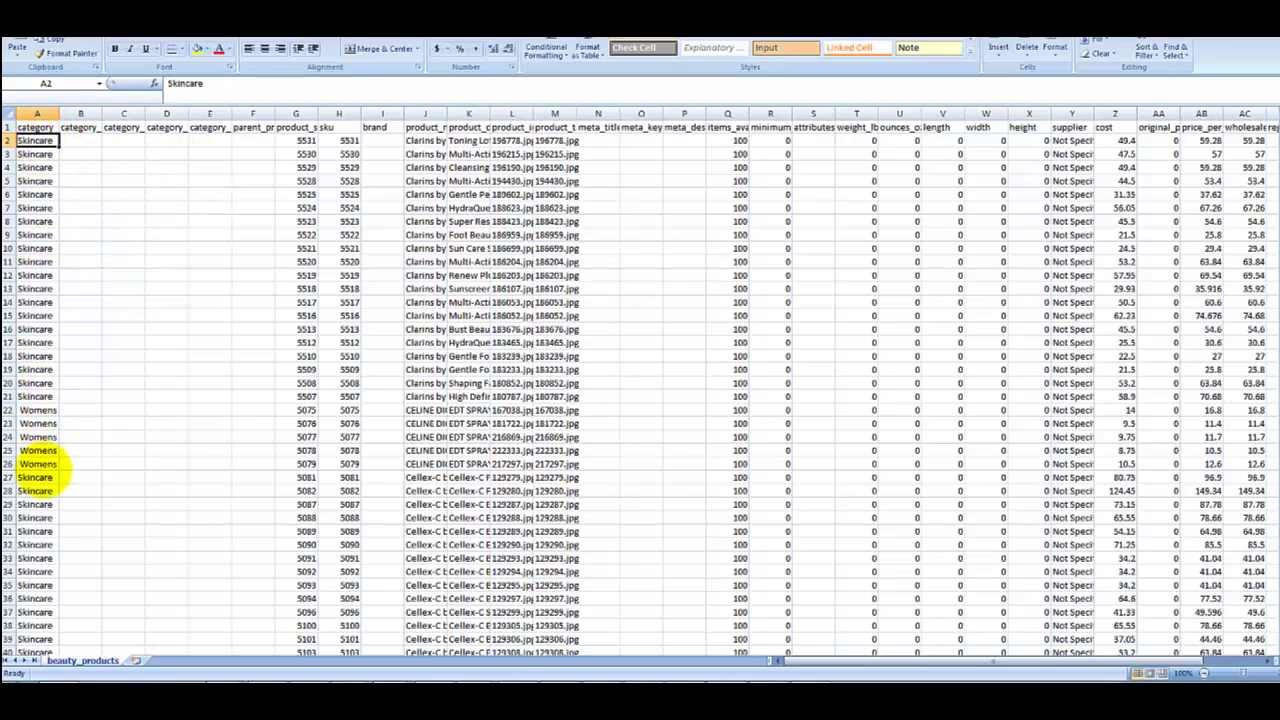
pyautogui.click(37, 288)
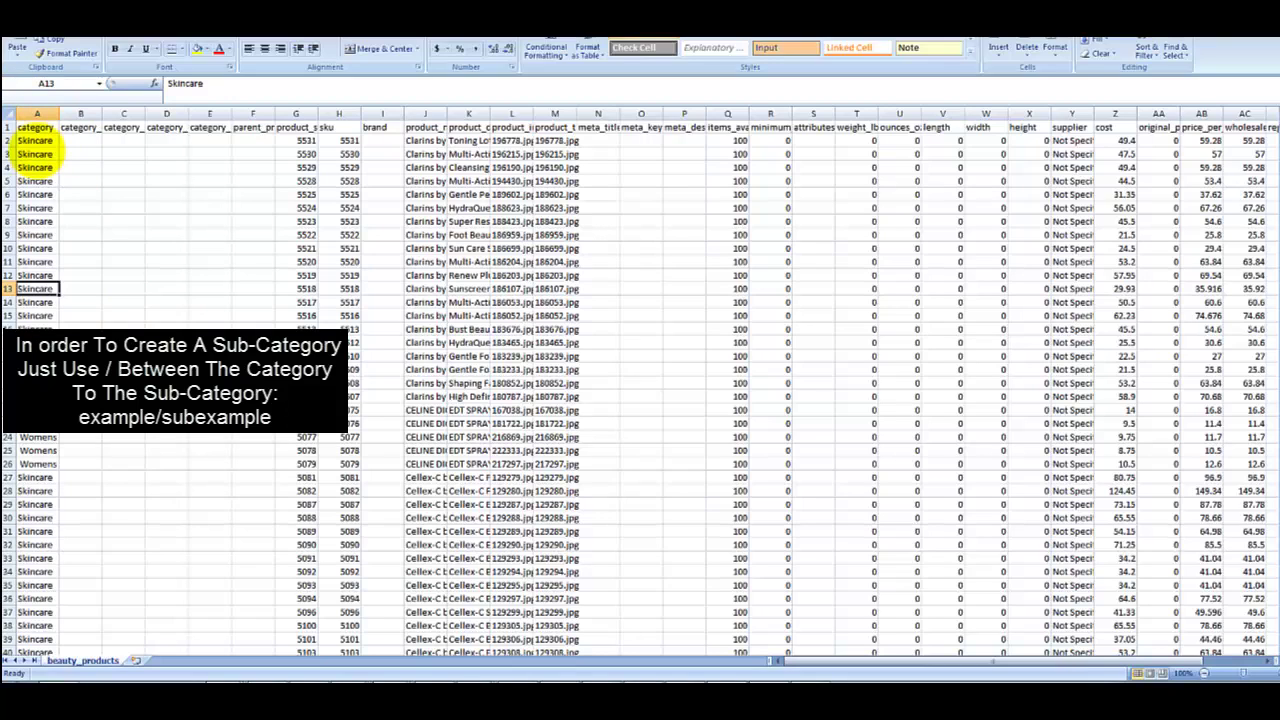
pyautogui.click(45, 154)
pyautogui.click(35, 141)
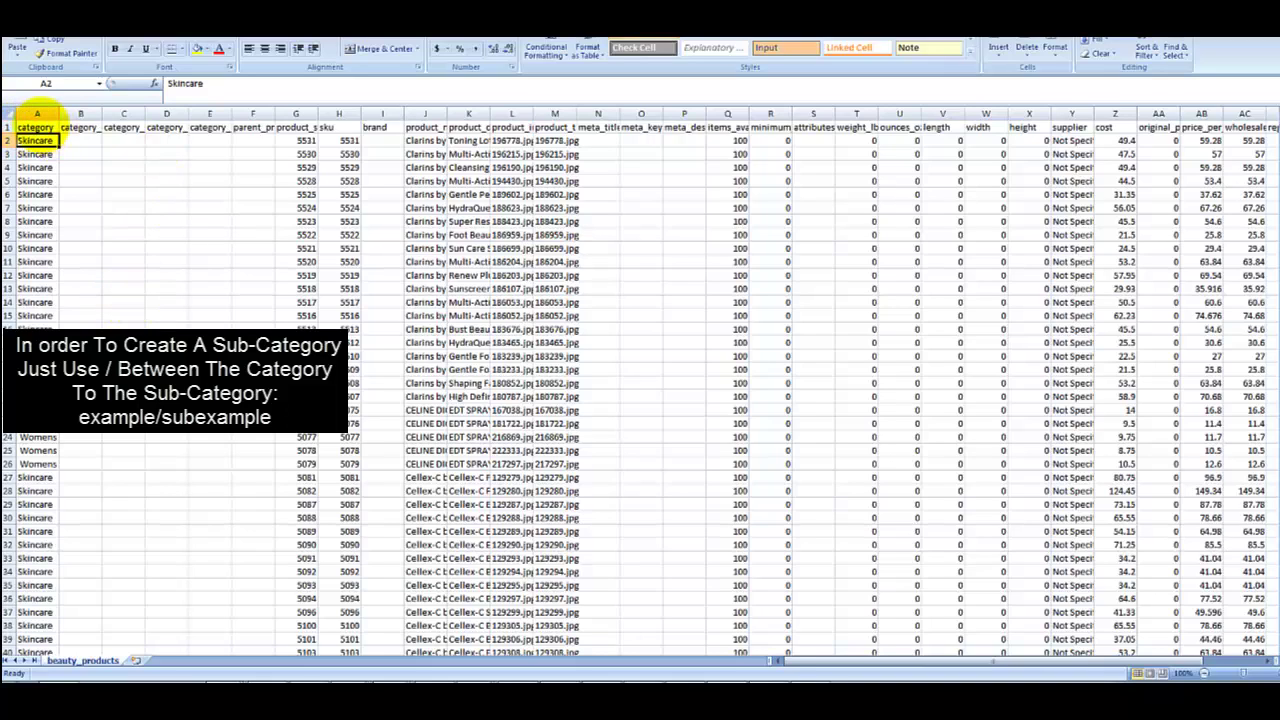
pyautogui.click(38, 127)
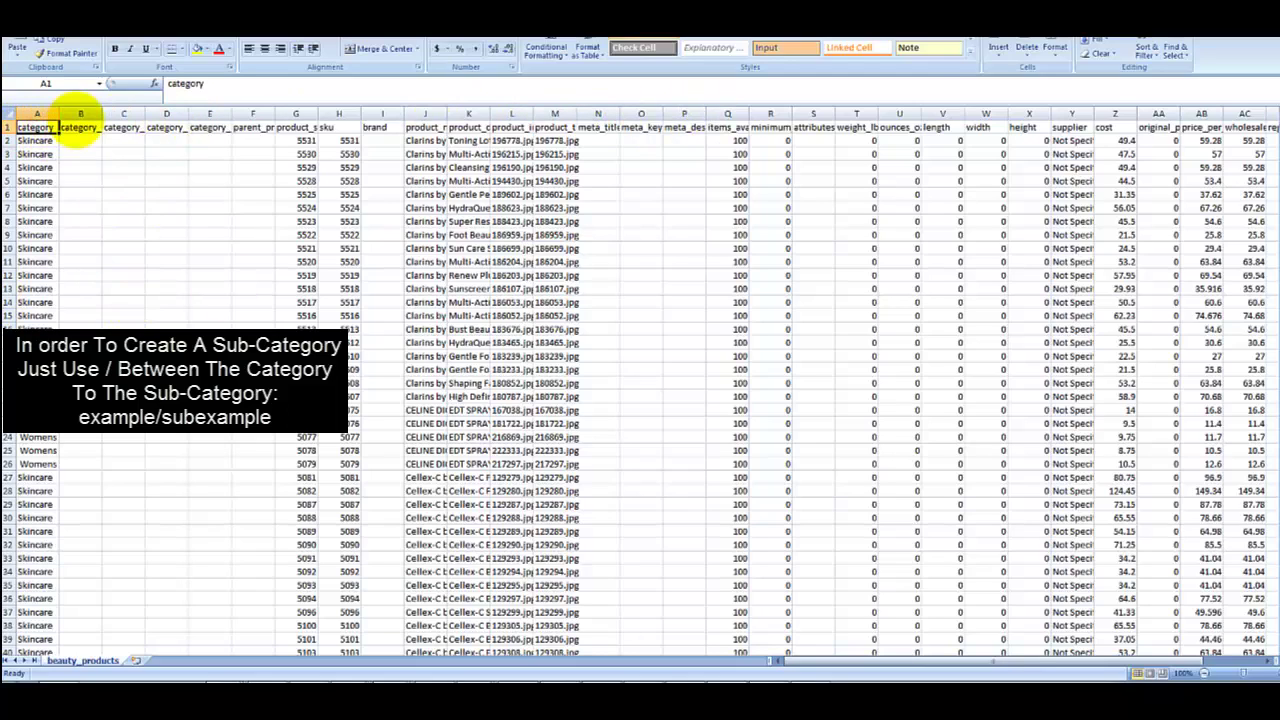
# - Read the full headers of the category description, meta title, meta keyword and meta description columns
pyautogui.click(72, 128)
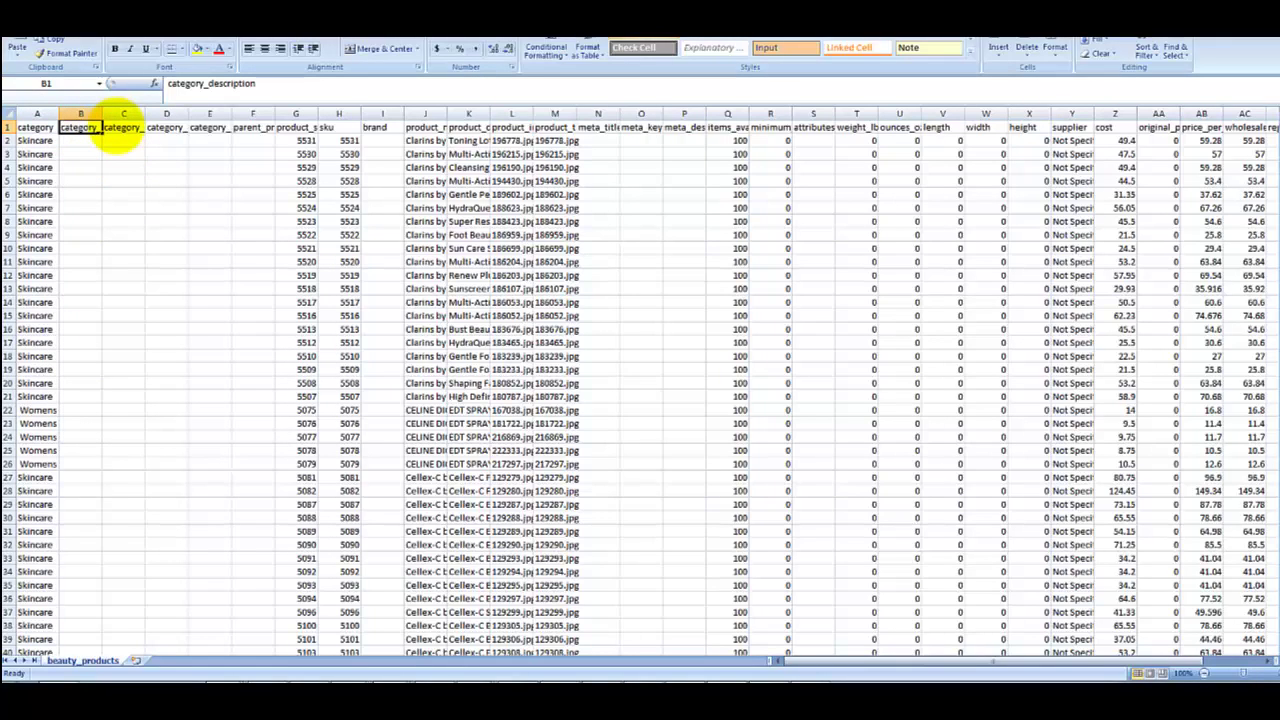
pyautogui.click(120, 130)
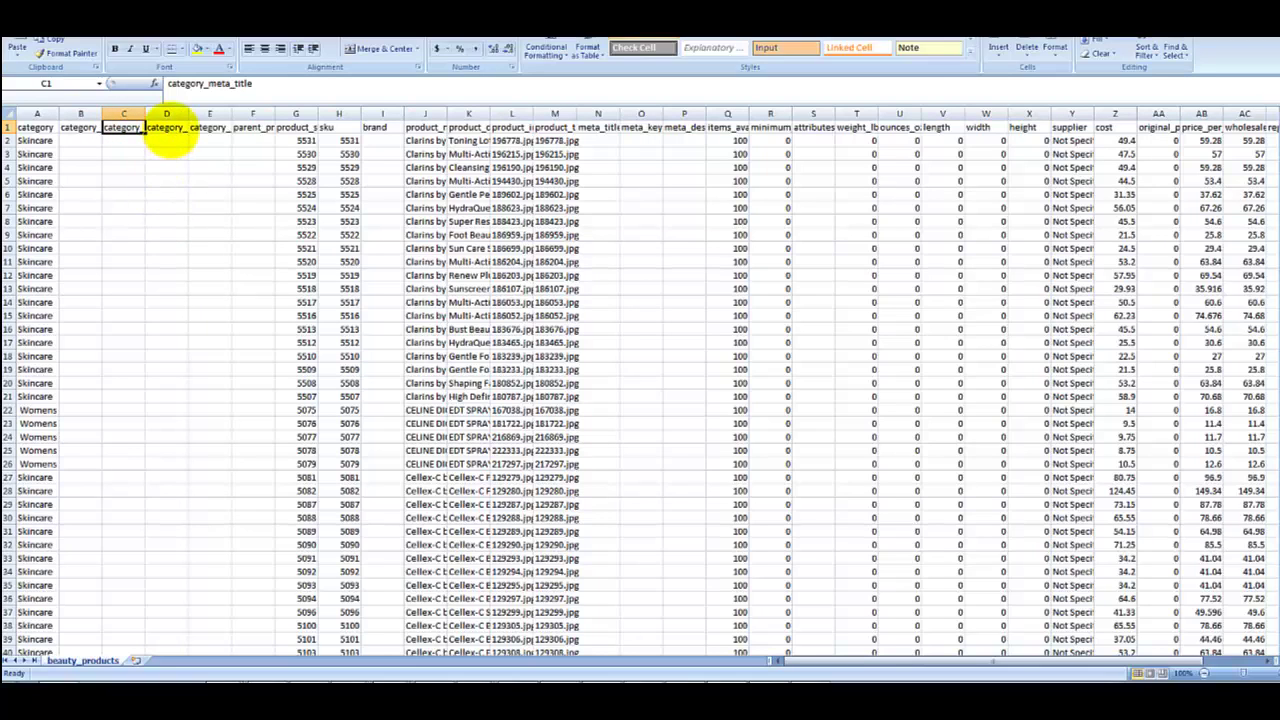
pyautogui.click(168, 134)
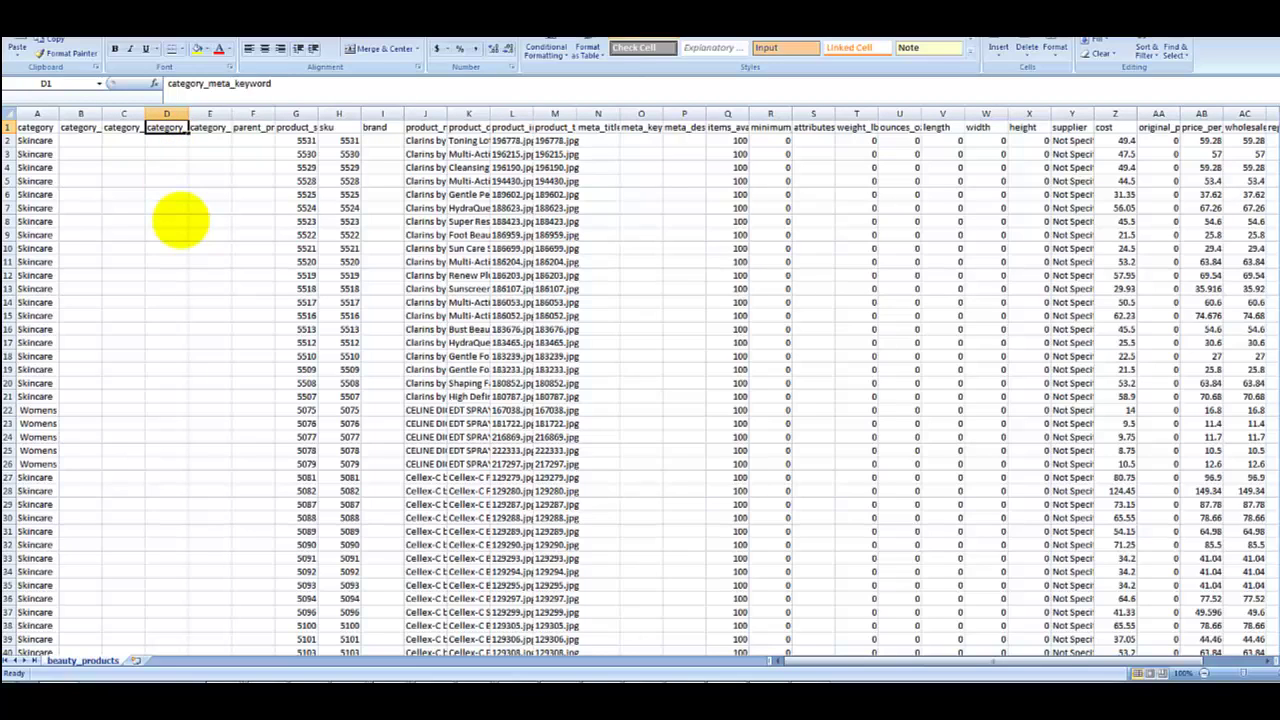
pyautogui.click(210, 128)
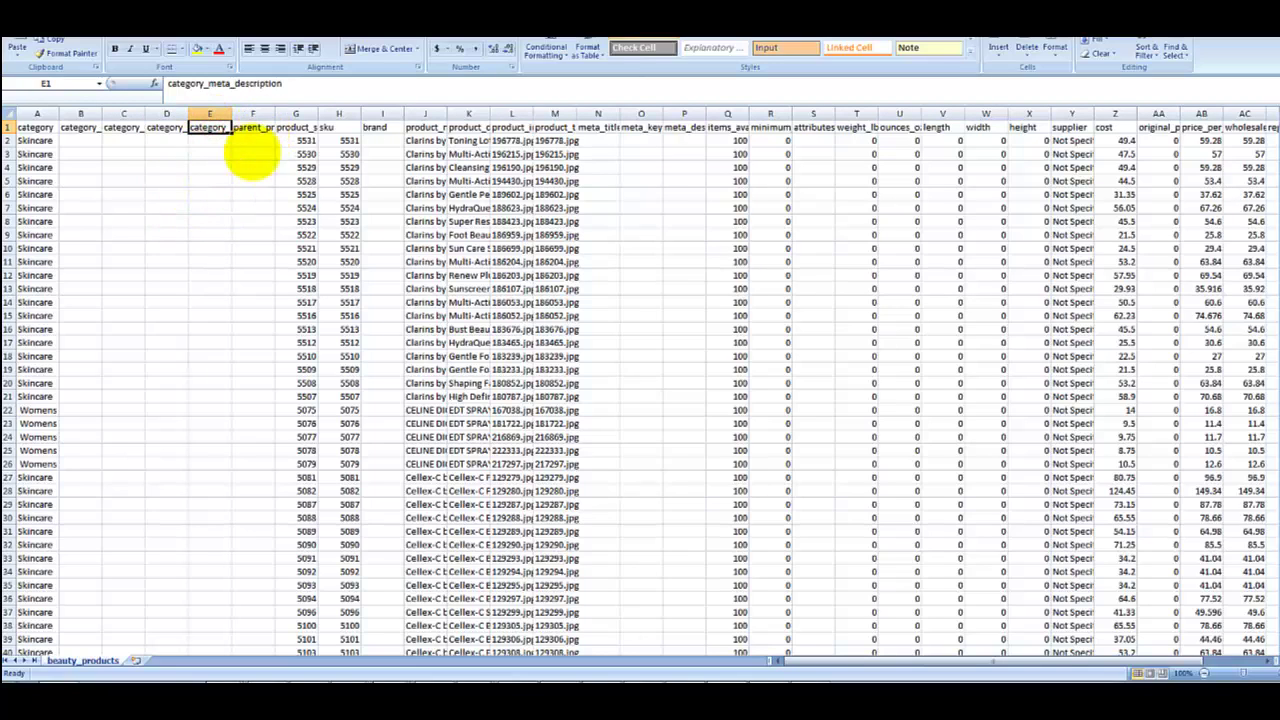
# - Compare the parent_prod_style_no, product_style_no and sku columns, checking their headers and the first product's style number
pyautogui.click(252, 128)
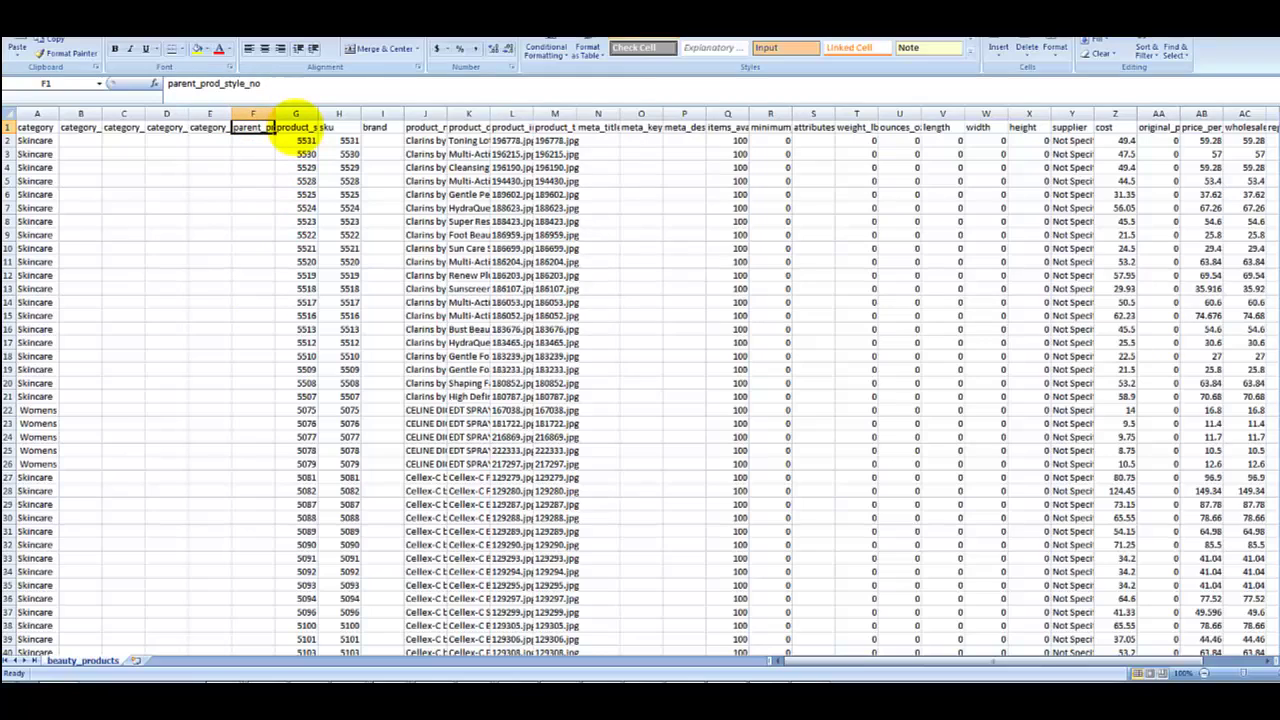
pyautogui.click(296, 126)
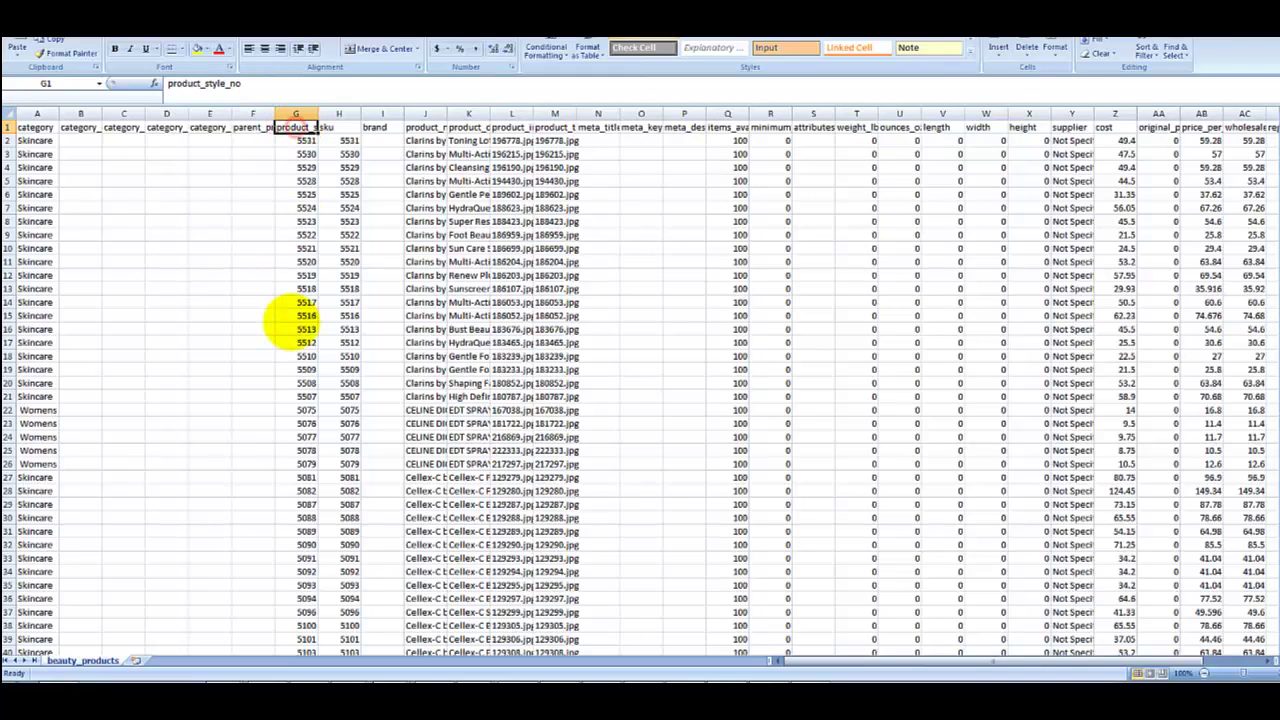
pyautogui.click(254, 129)
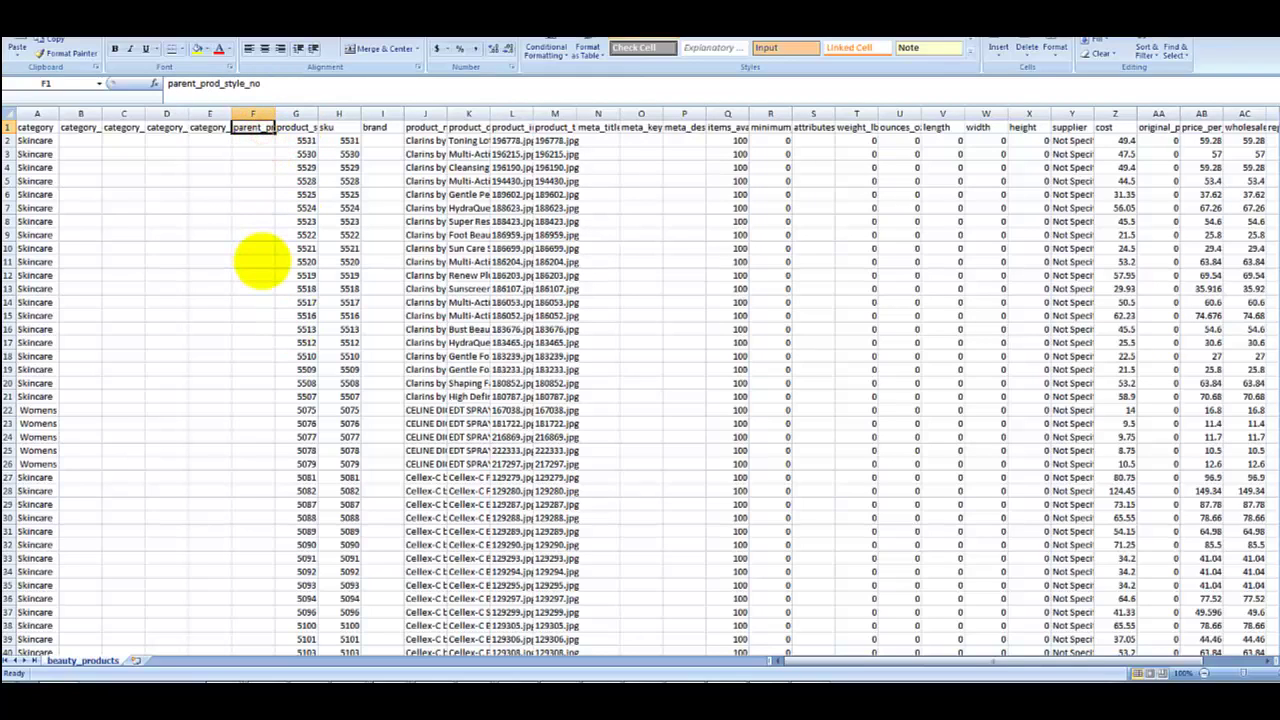
pyautogui.click(293, 128)
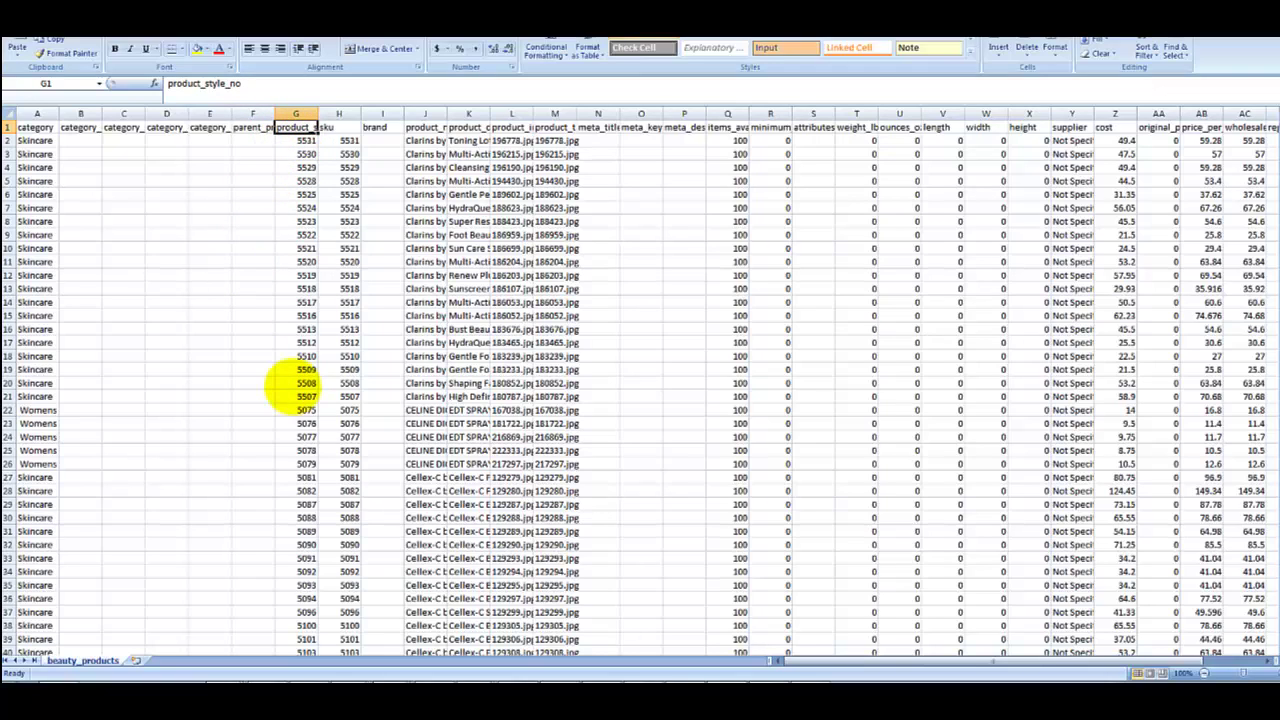
pyautogui.click(340, 127)
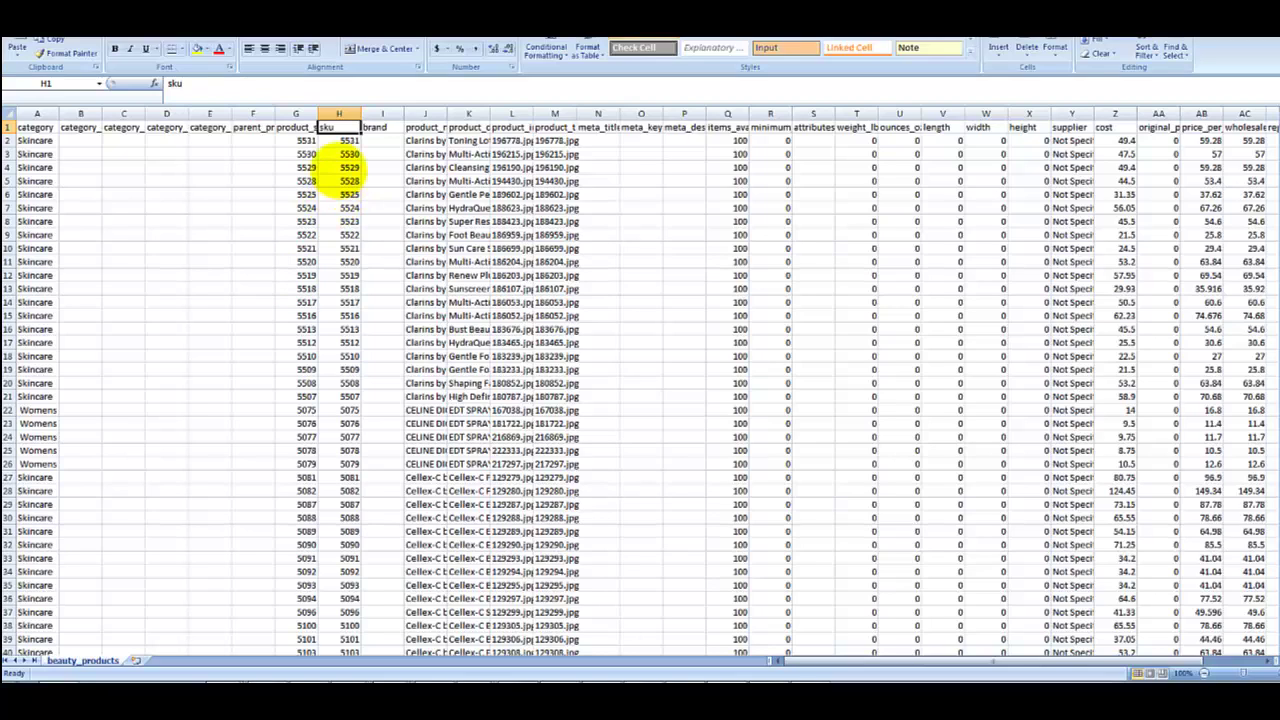
pyautogui.click(298, 140)
# - Check the brand header and examine the first few entries of the product_name column
pyautogui.click(381, 128)
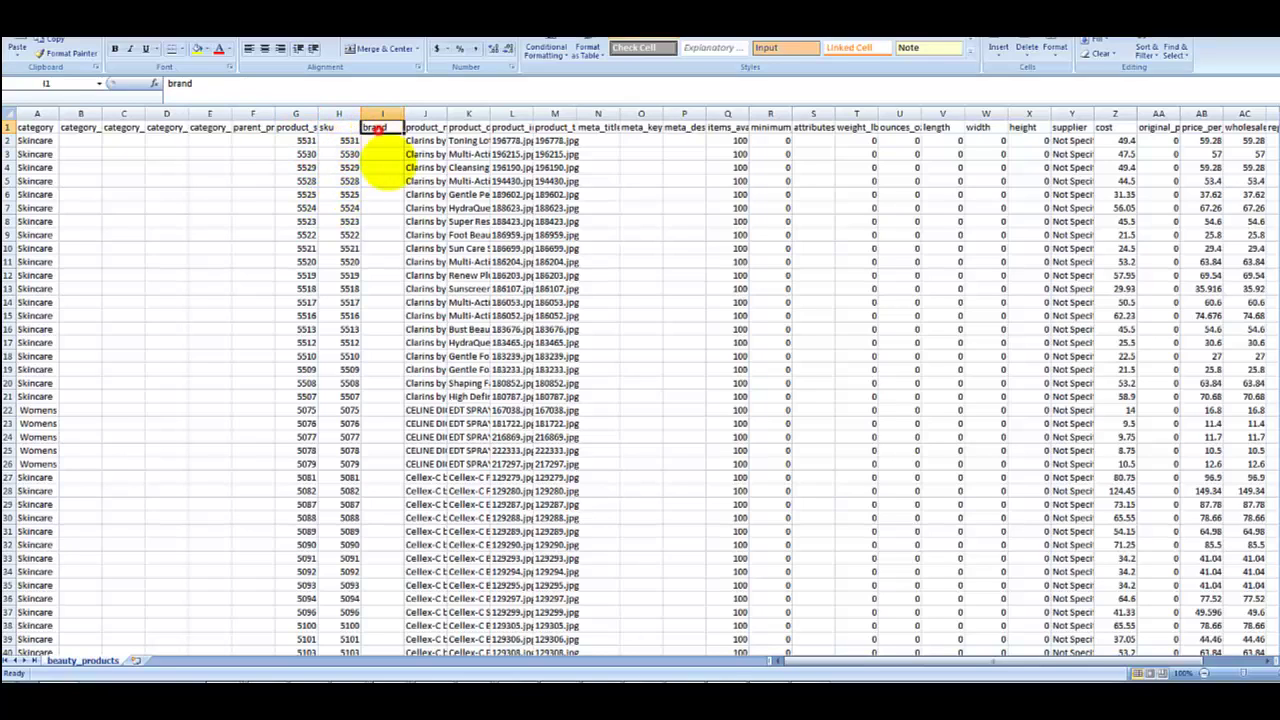
pyautogui.click(422, 128)
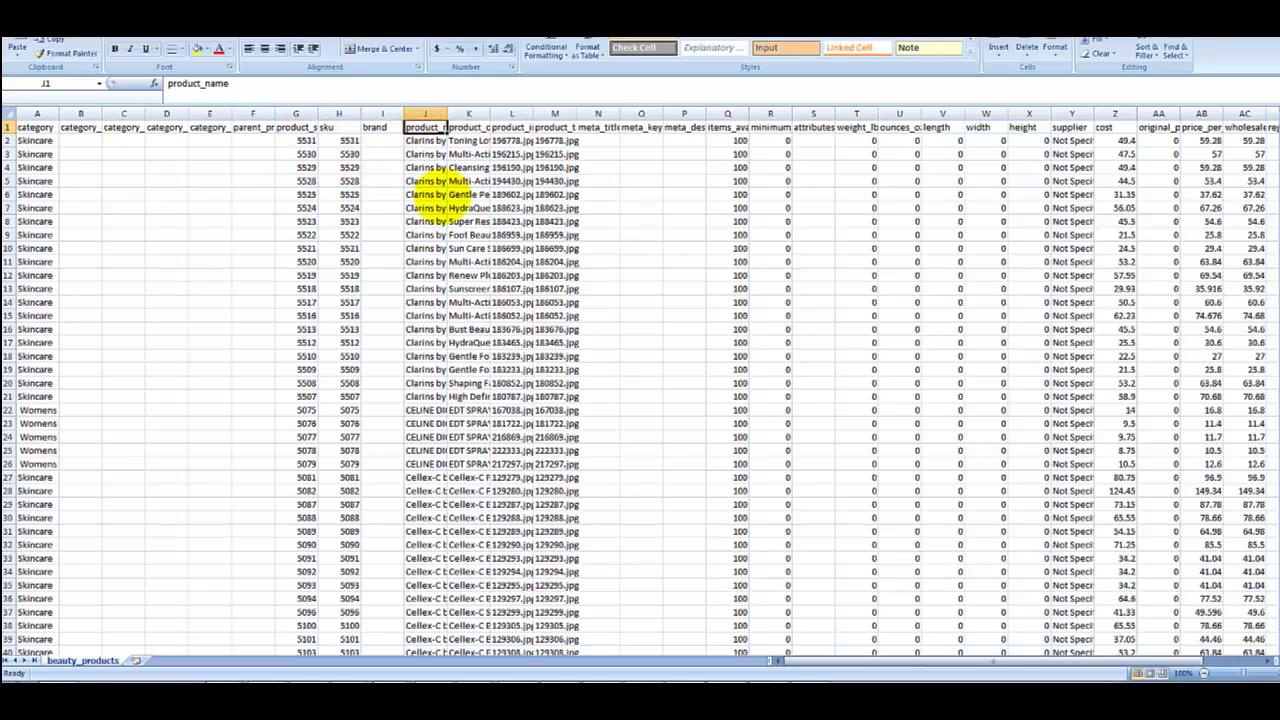
pyautogui.press('Down')
pyautogui.press('Down')
pyautogui.press('Down')
pyautogui.press('Down')
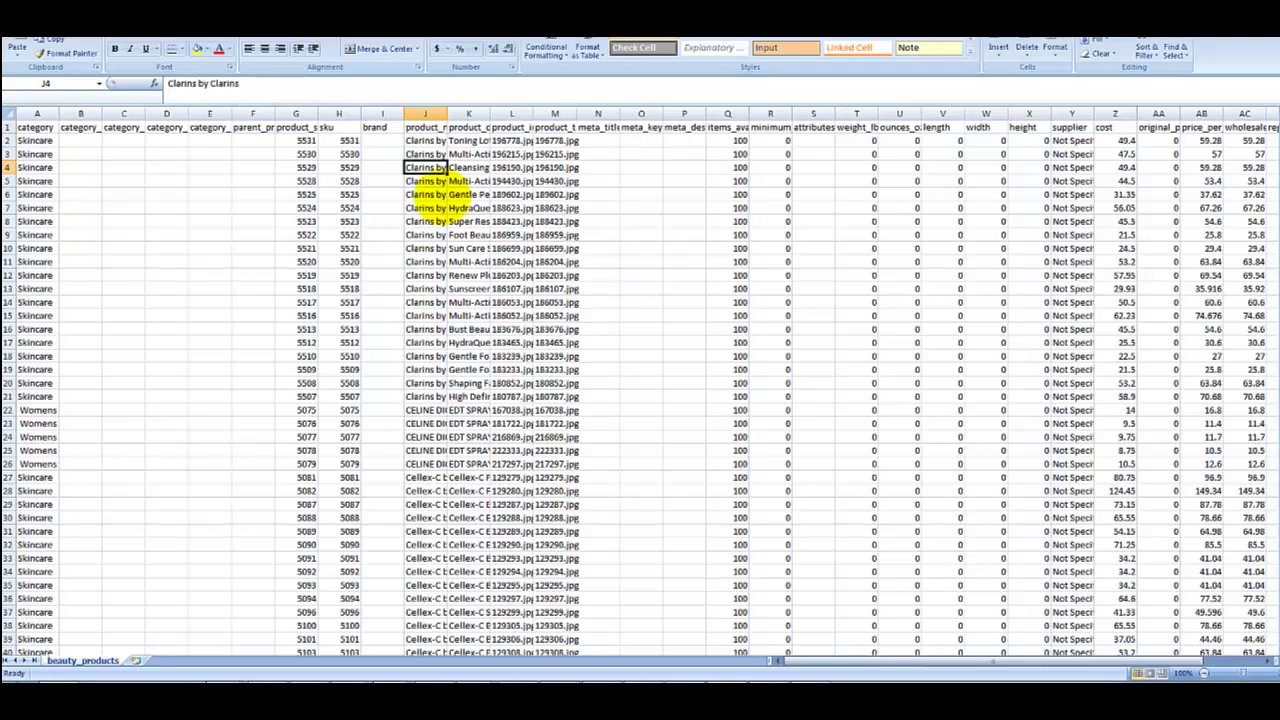
pyautogui.press('Up')
pyautogui.press('Up')
pyautogui.press('Up')
pyautogui.press('Up')
# - Read through the first several descriptions in the product_desc column, and finish on the product_image header
pyautogui.press('Right')
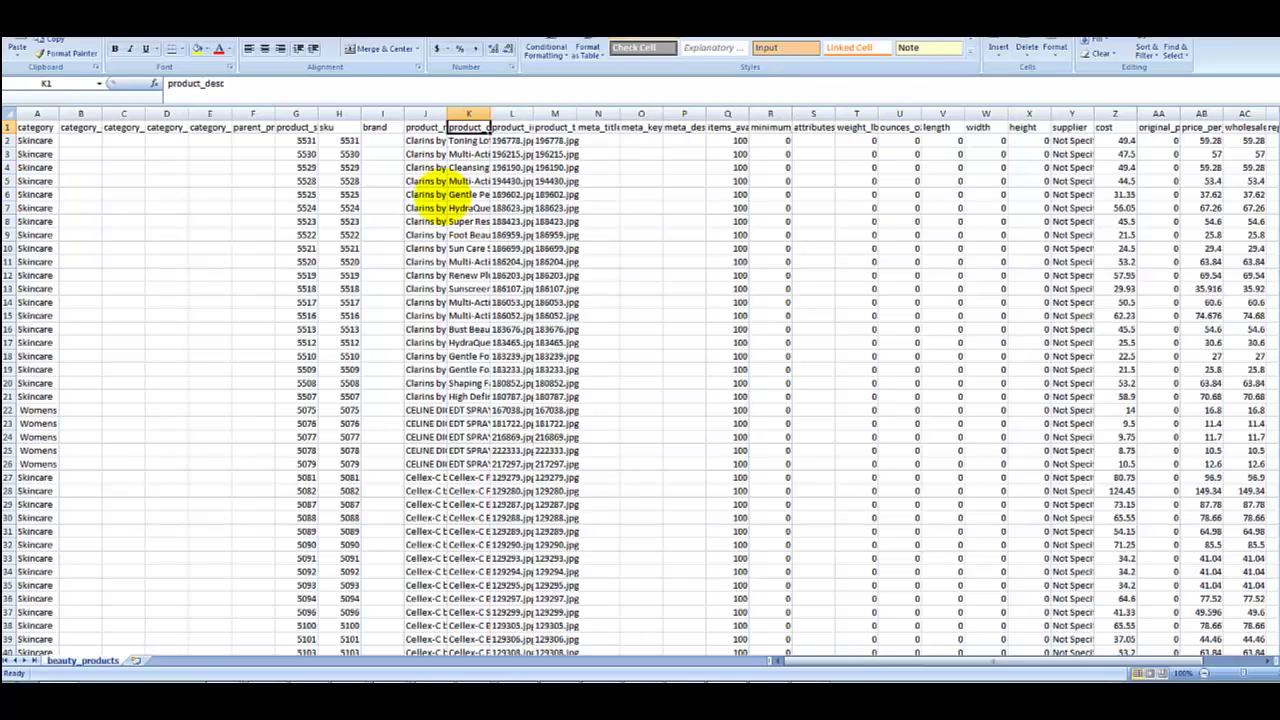
pyautogui.press('Down')
pyautogui.press('Down')
pyautogui.press('Down')
pyautogui.press('Down')
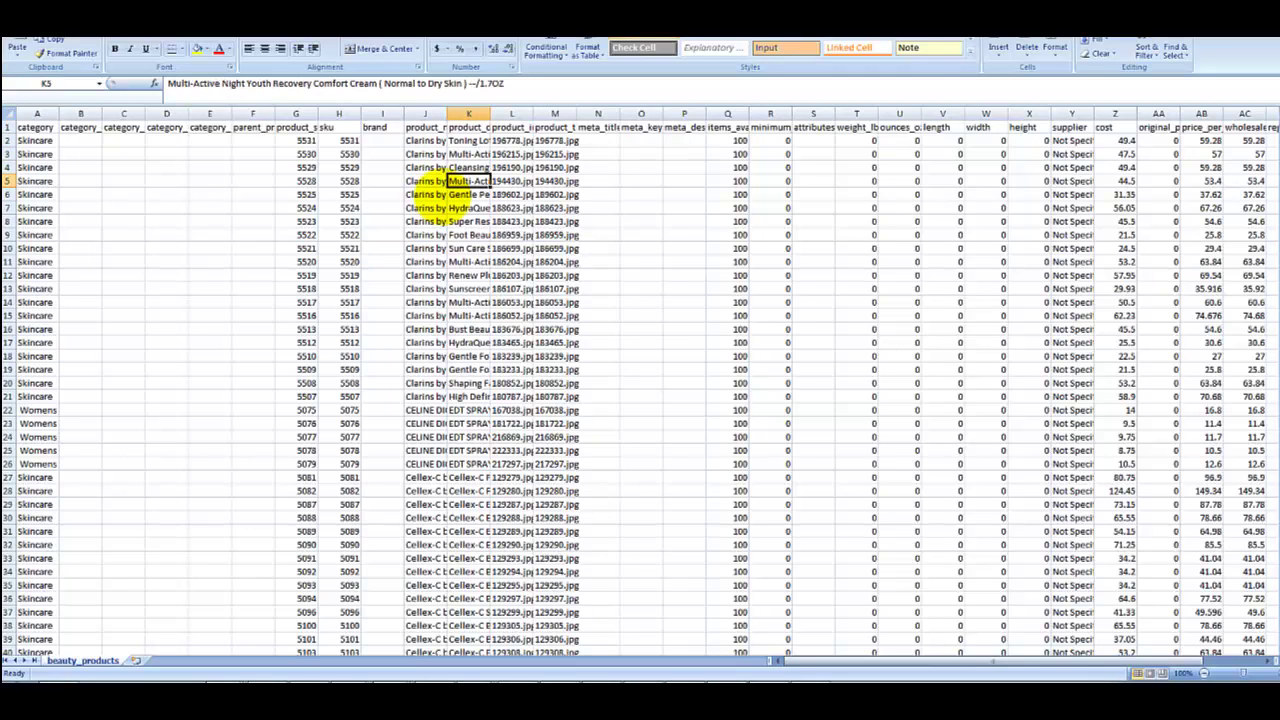
pyautogui.press('Up')
pyautogui.press('Up')
pyautogui.press('Up')
pyautogui.press('Down')
pyautogui.press('Down')
pyautogui.press('Down')
pyautogui.press('Down')
pyautogui.press('Up')
pyautogui.press('Up')
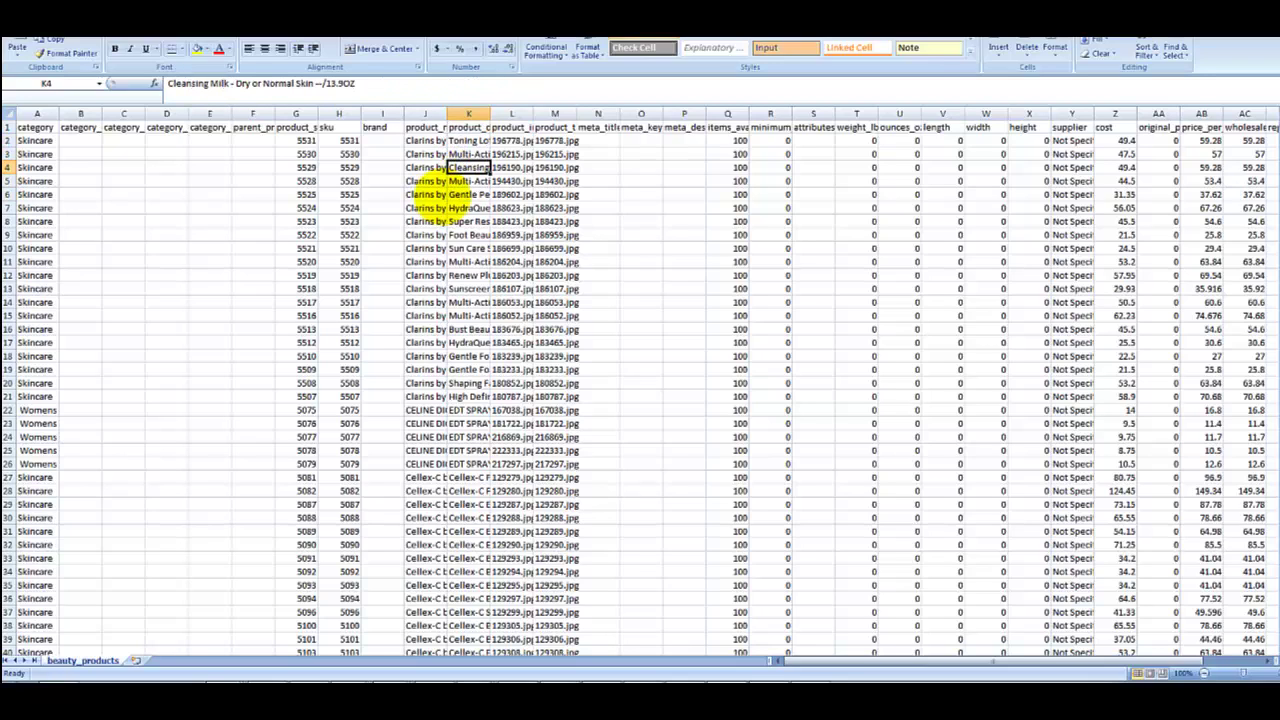
pyautogui.press('Down')
pyautogui.press('Down')
pyautogui.press('Up')
pyautogui.press('Up')
pyautogui.press('Up')
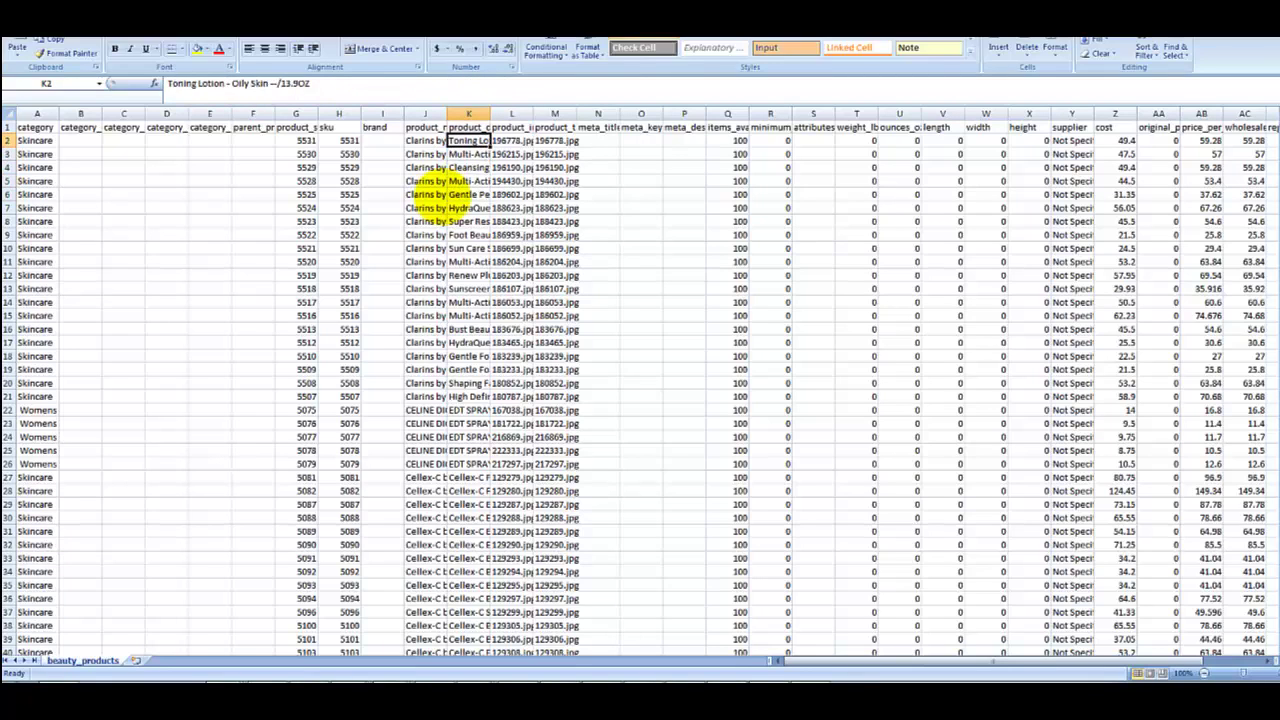
pyautogui.press('Down')
pyautogui.press('Down')
pyautogui.press('Down')
pyautogui.press('Down')
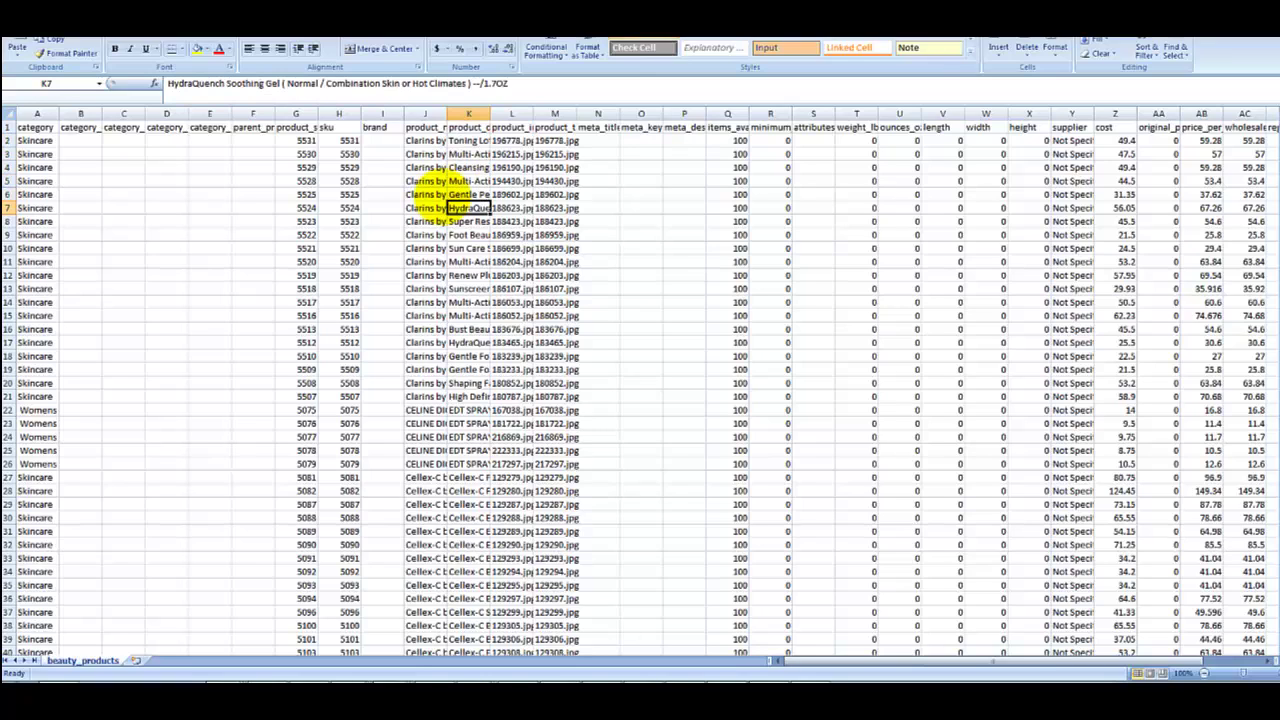
pyautogui.press('Up')
pyautogui.press('Up')
pyautogui.press('Up')
pyautogui.press('Up')
pyautogui.press('Up')
pyautogui.press('Up')
pyautogui.press('Right')
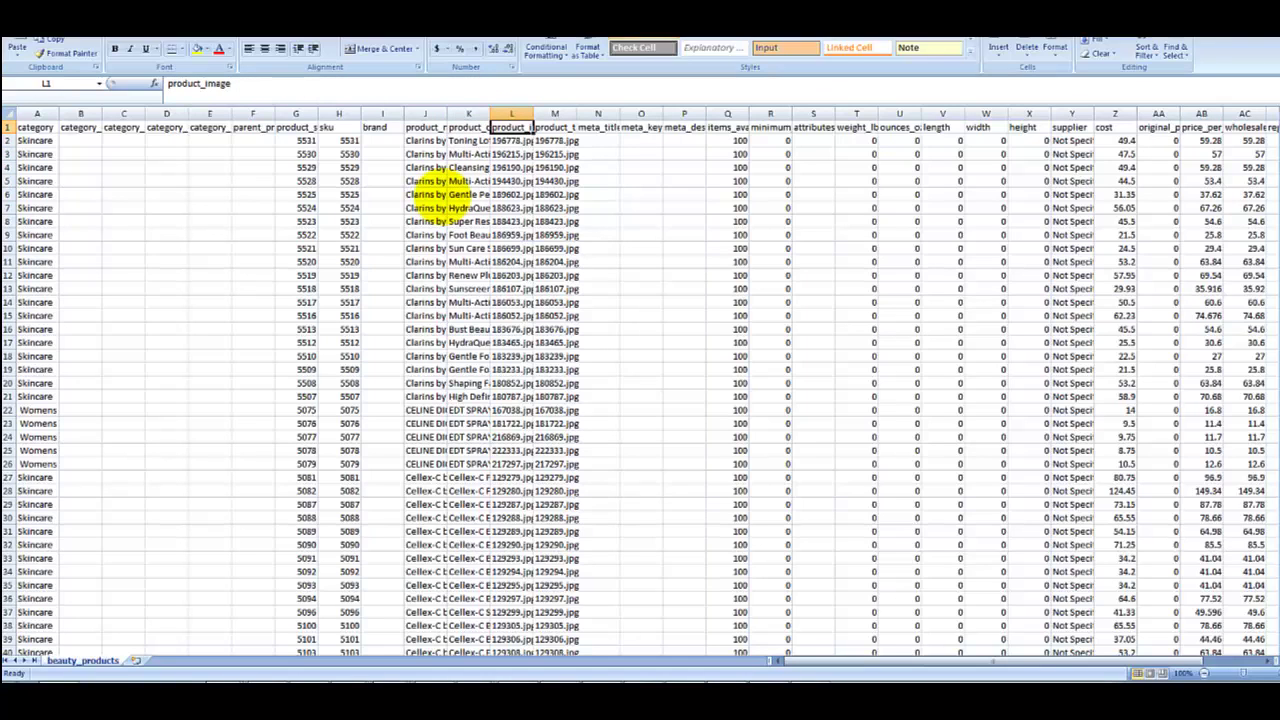
# - Compare the product_image and product_thumbnail columns, checking their headers and the first product's image file names
pyautogui.press('Down')
pyautogui.press('Right')
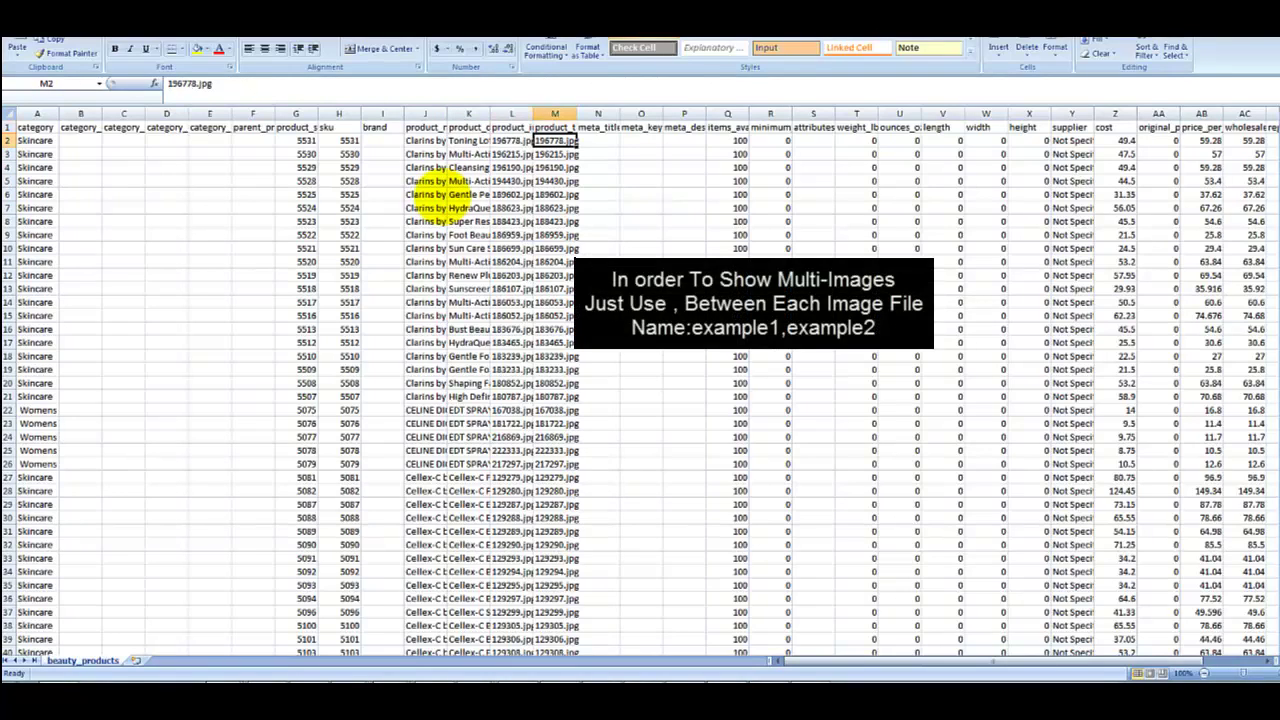
pyautogui.press('Up')
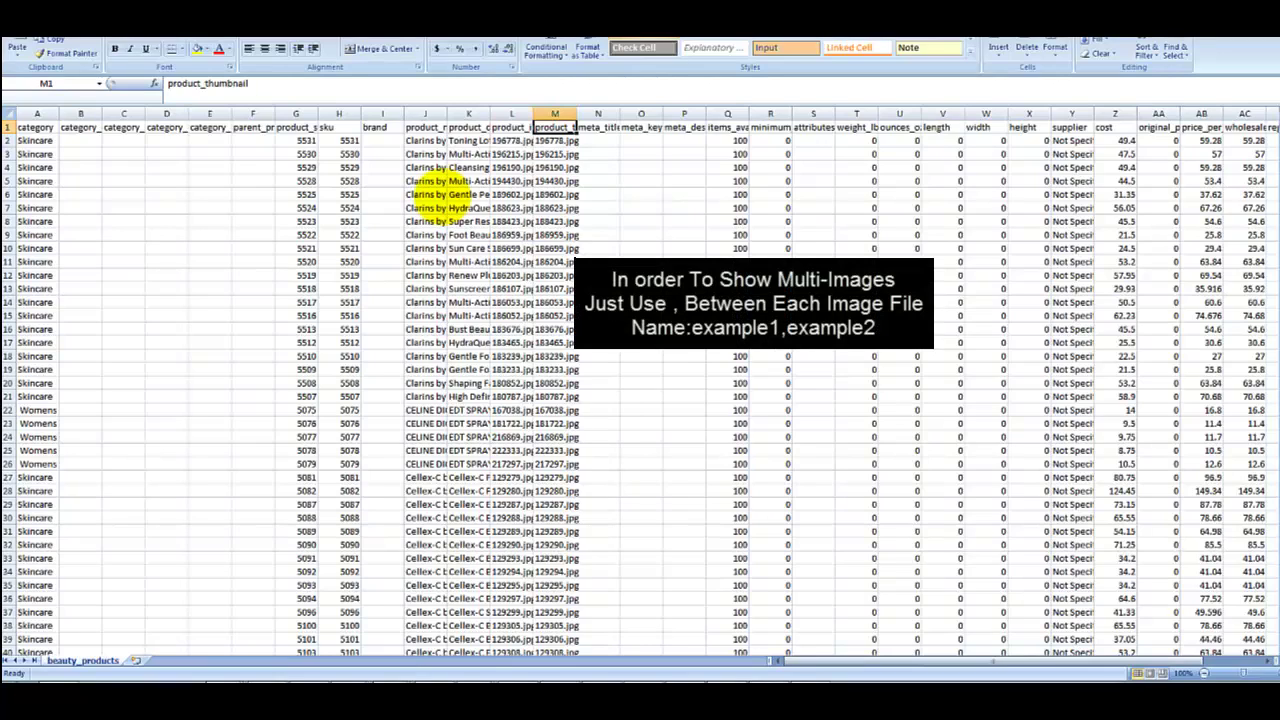
pyautogui.press('Left')
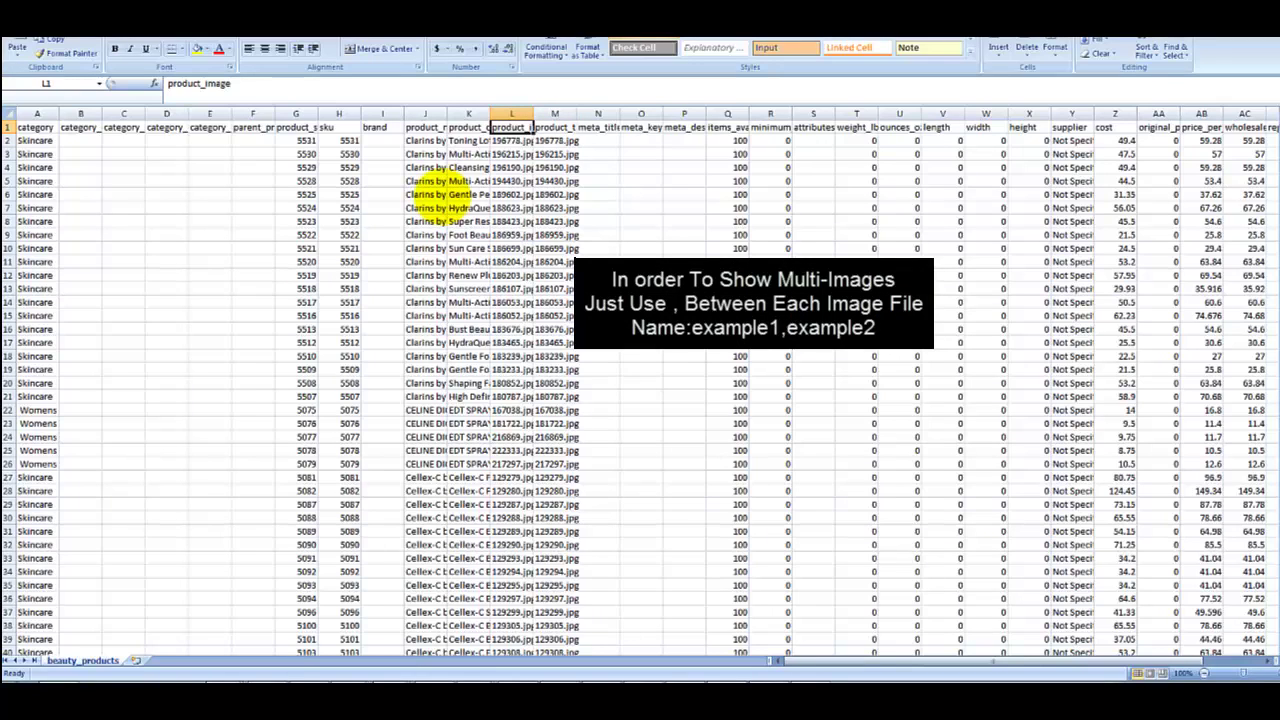
pyautogui.press('Down')
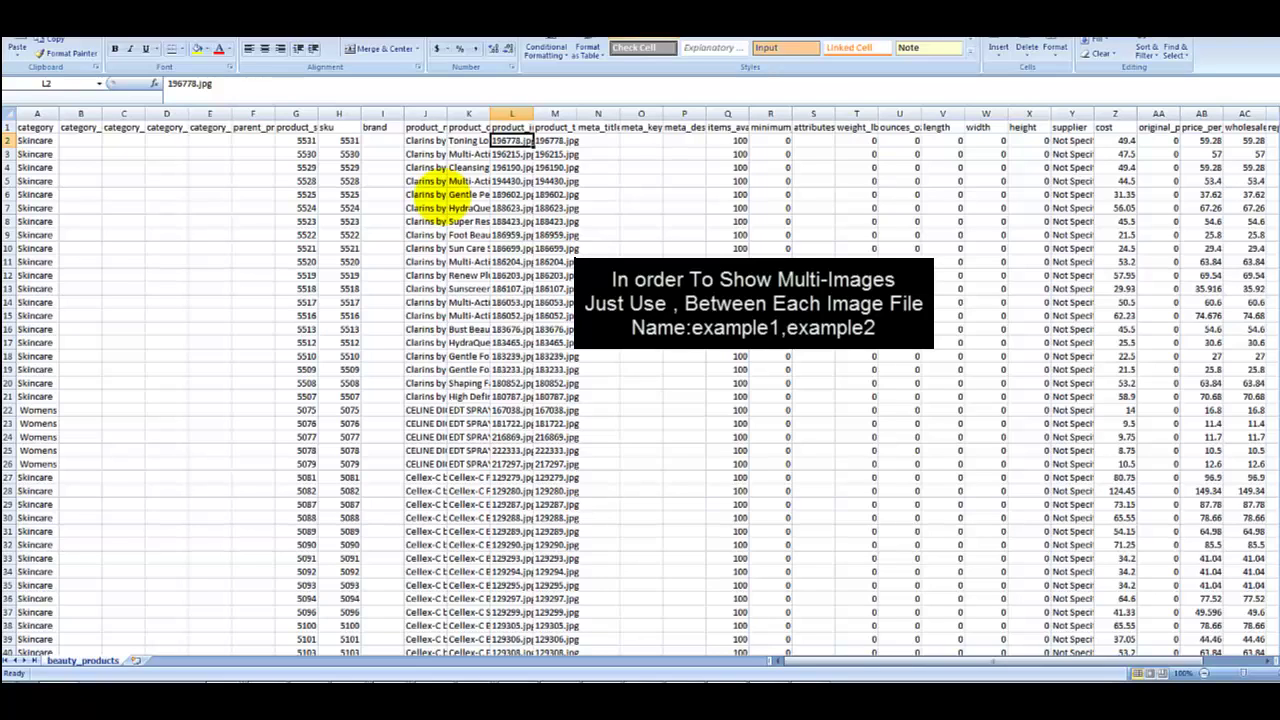
pyautogui.press('Right')
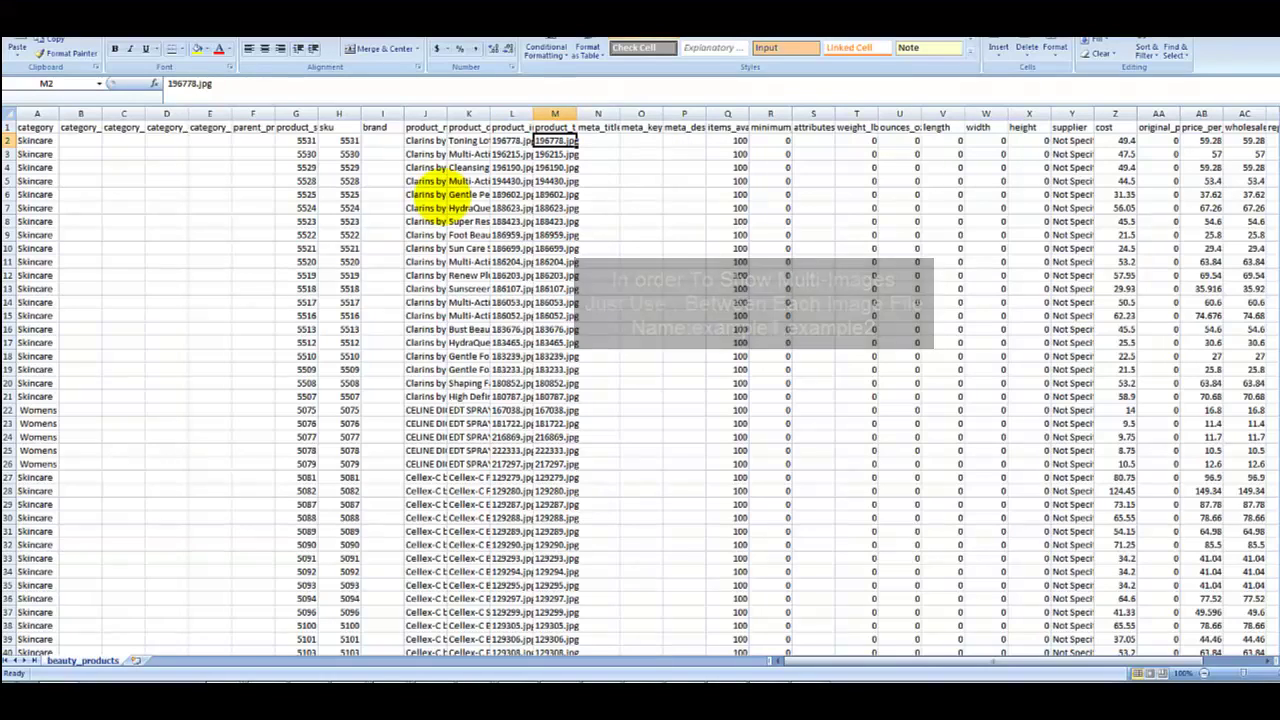
pyautogui.press('Up')
# - Read the full headers of the product meta title, keyword and description columns
pyautogui.press('Right')
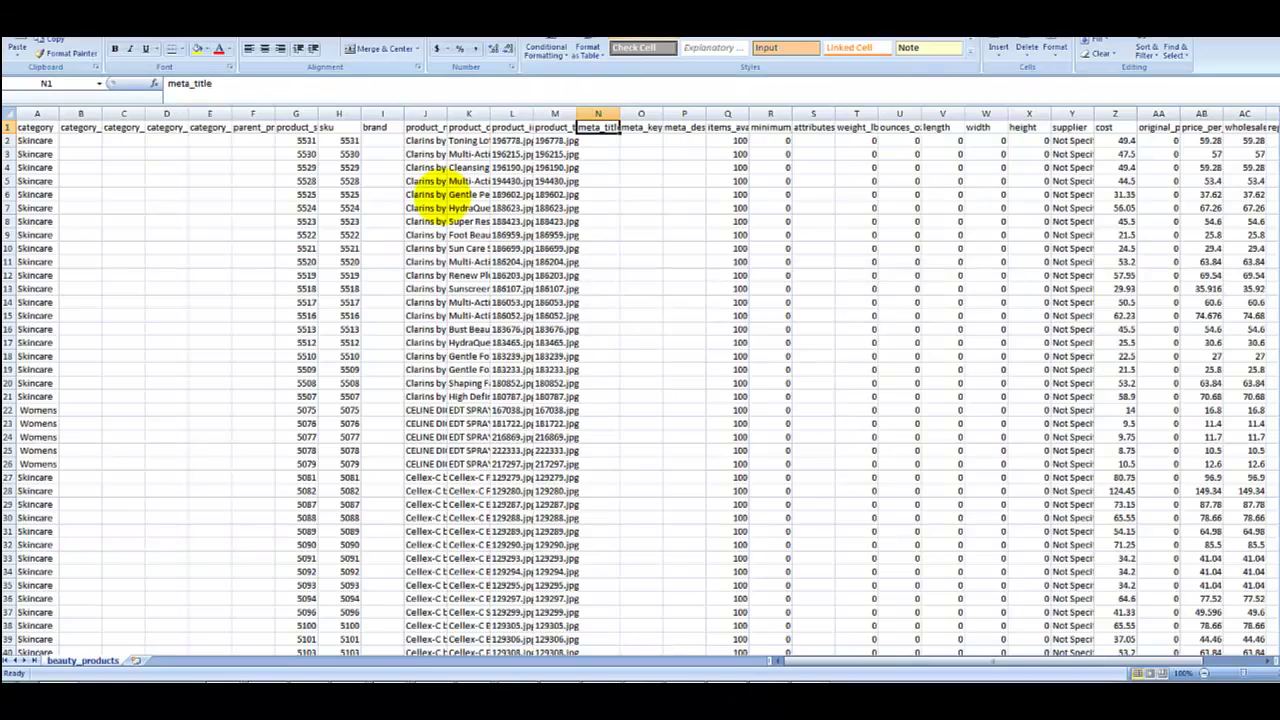
pyautogui.press('Right')
pyautogui.press('Right')
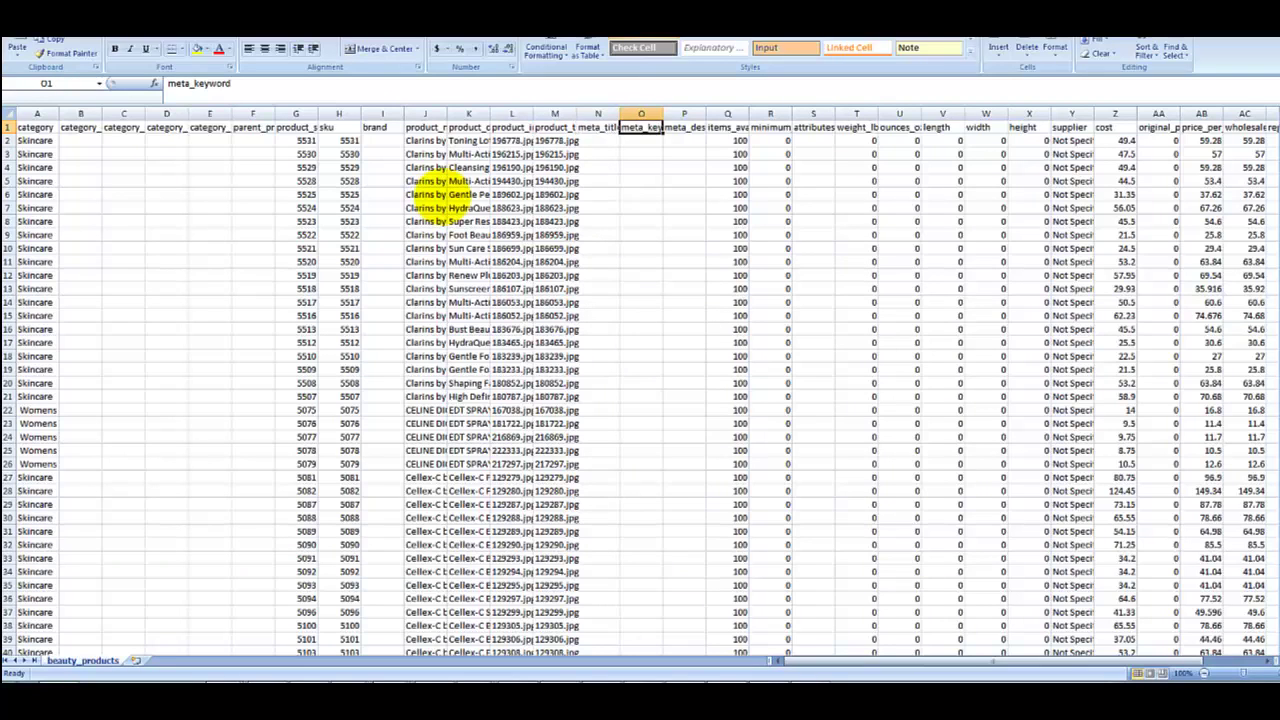
# - Check the items_available header with the first product's stock value, and read the minimum_order_per_item header
pyautogui.press('Right')
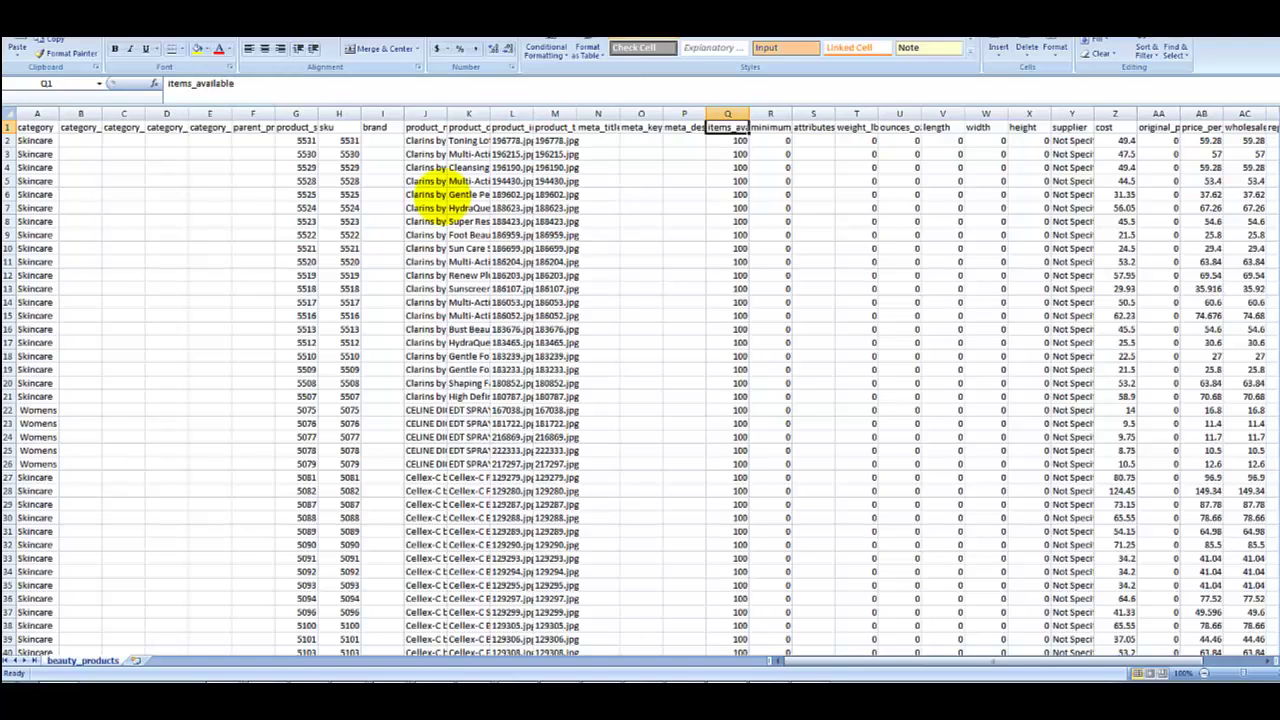
pyautogui.press('Down')
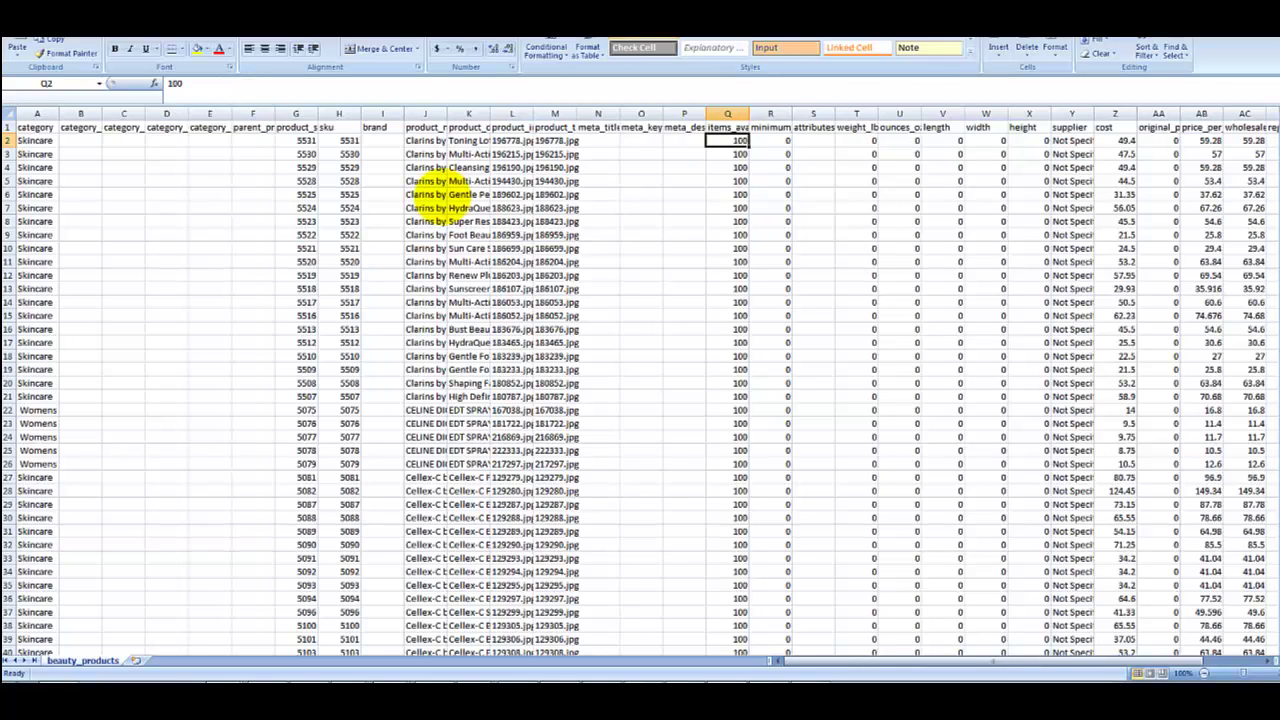
pyautogui.click(727, 127)
pyautogui.click(770, 127)
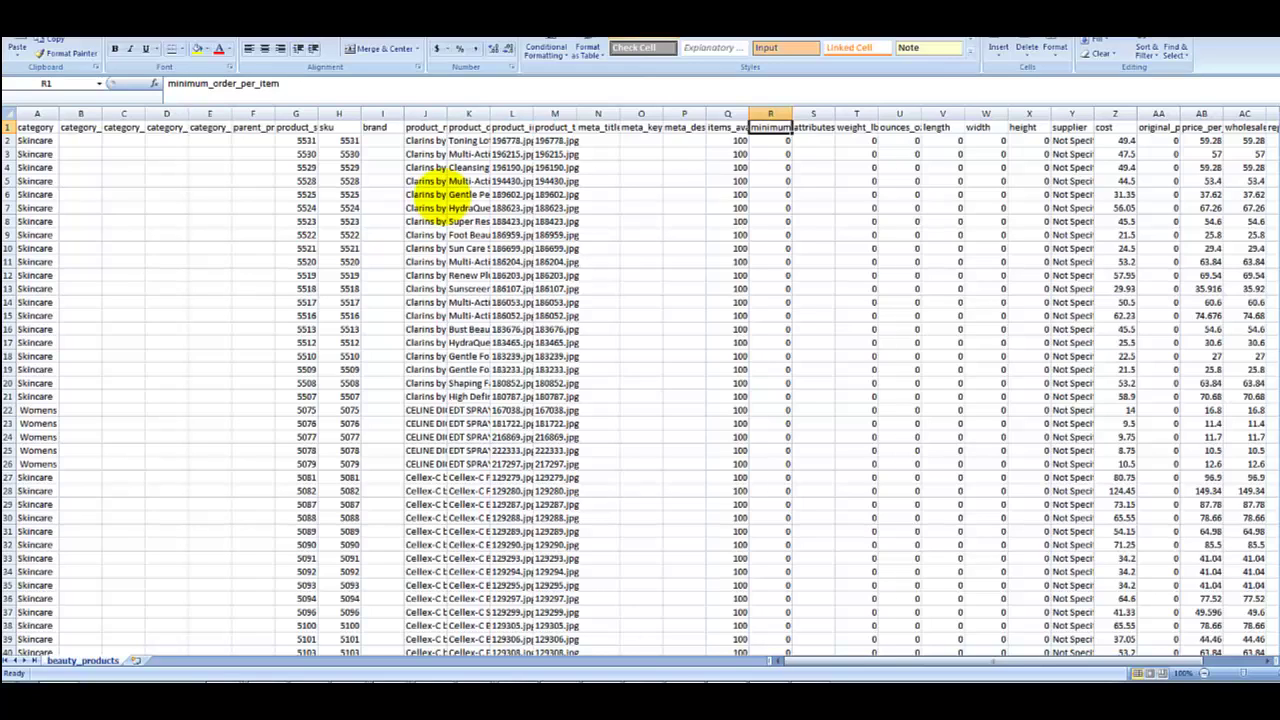
# - Check the attributes header and the first product's attributes cell
pyautogui.press('Right')
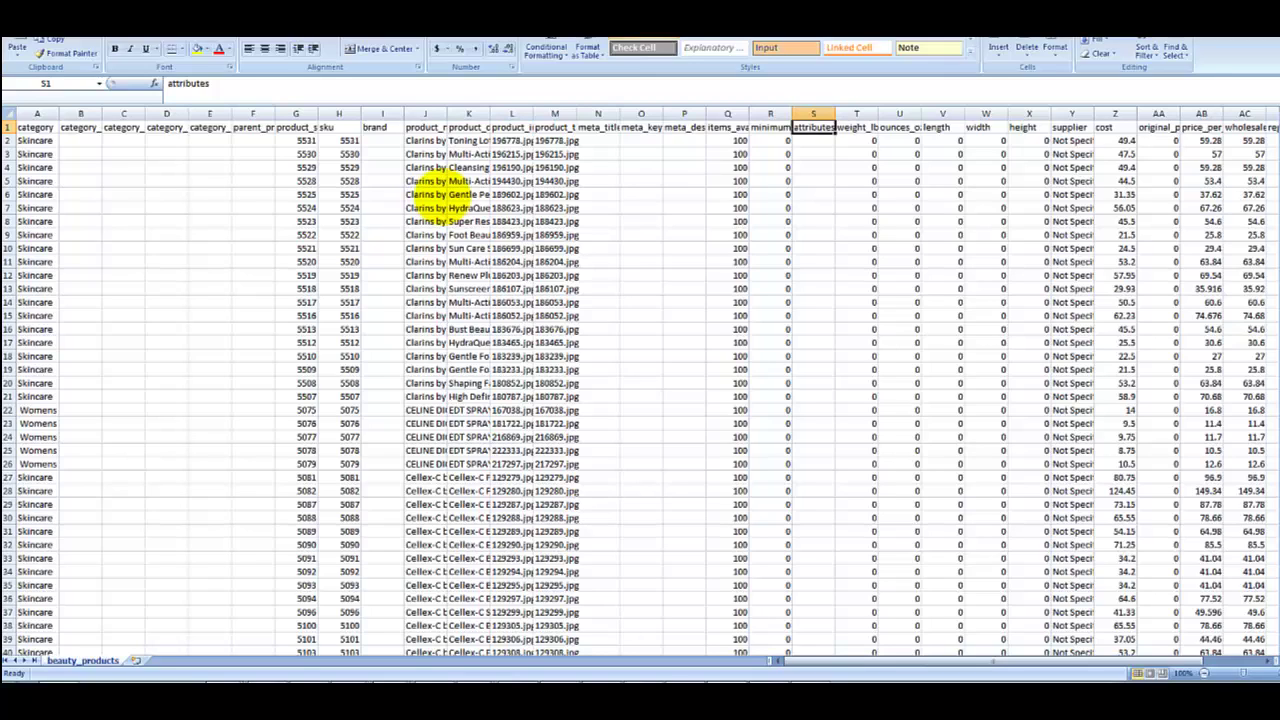
pyautogui.press('Down')
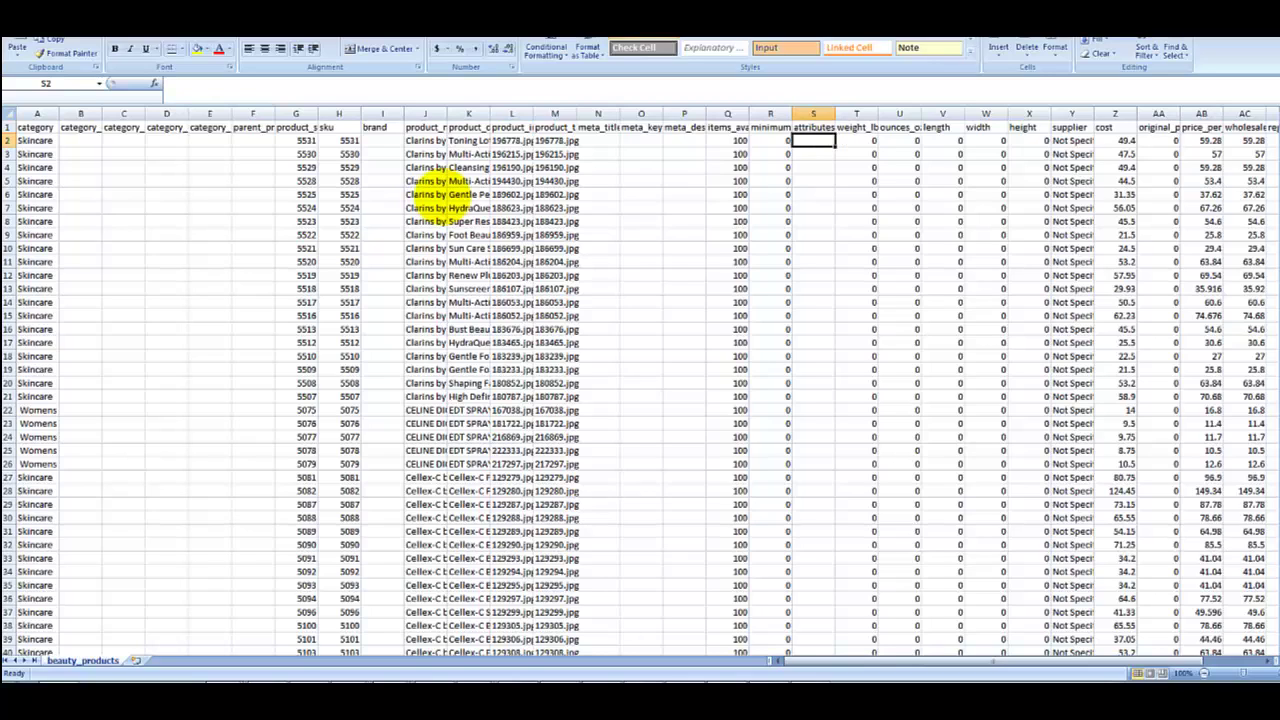
pyautogui.press('Up')
# - Read the product weight and dimension headers, from weight_lbs and ounces through length, width and height
pyautogui.press('Right')
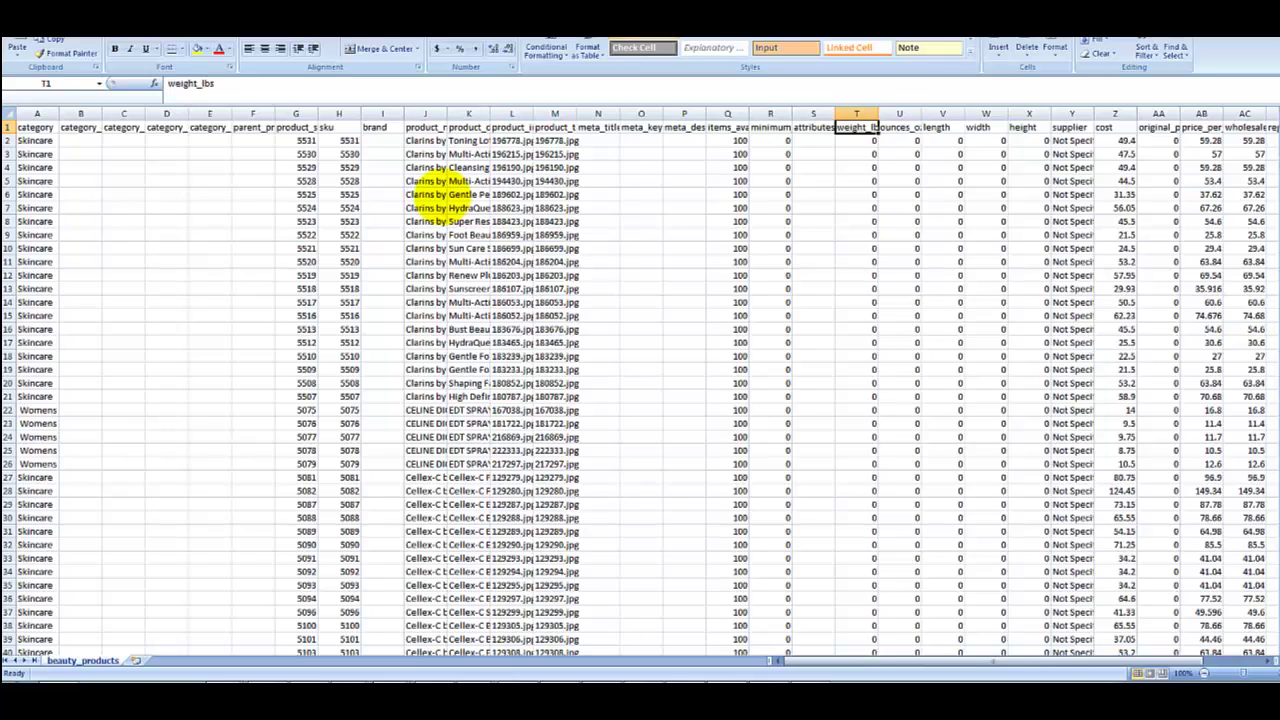
pyautogui.press('Right')
pyautogui.press('Right')
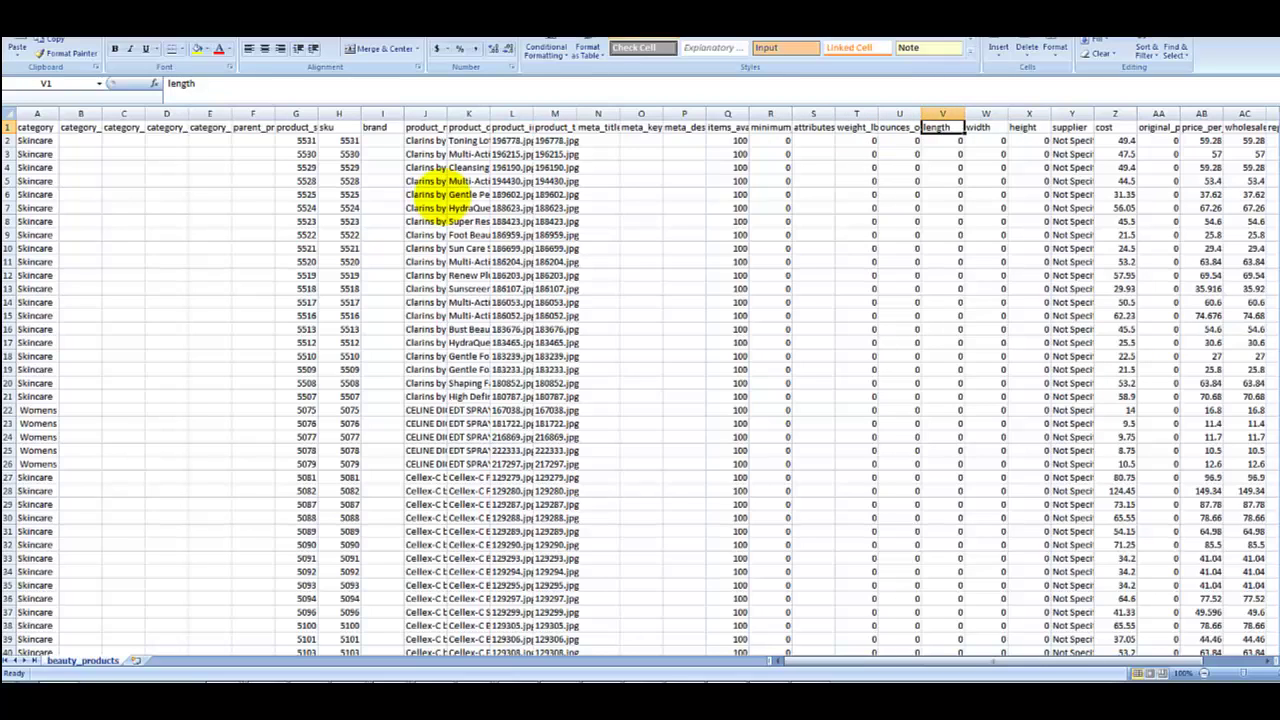
pyautogui.press('Right')
pyautogui.press('Right')
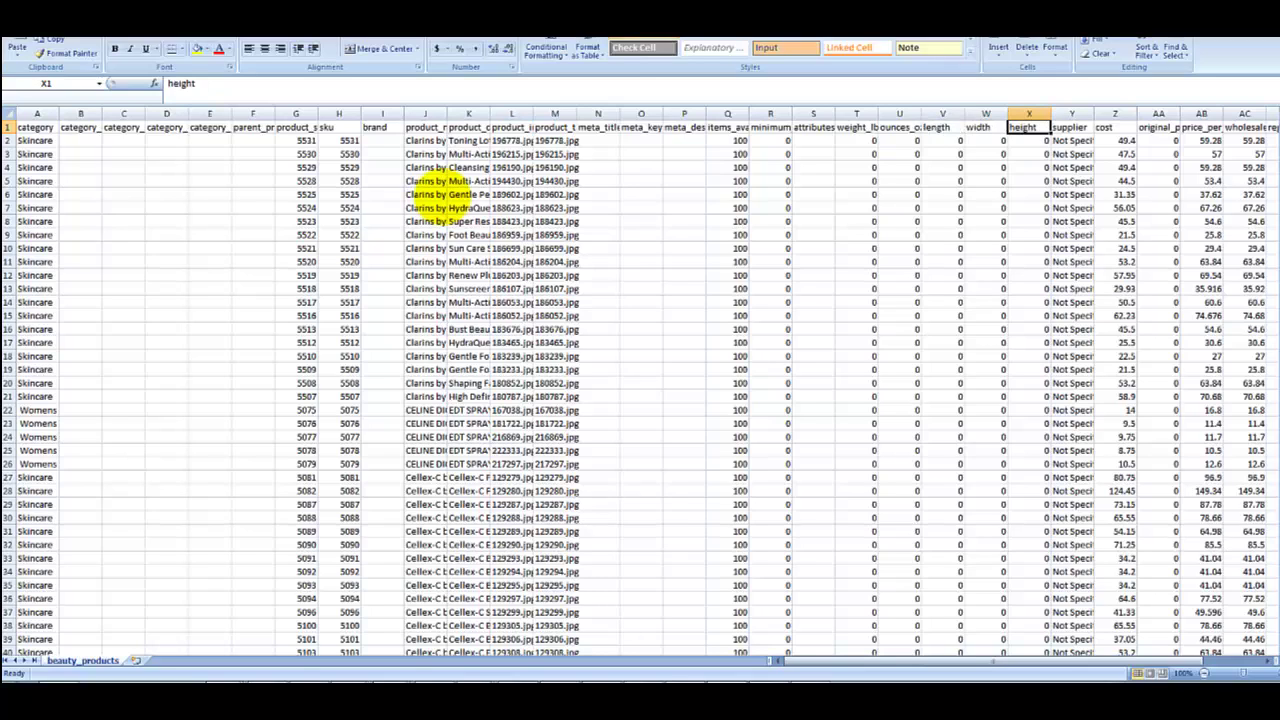
# - Check the supplier header and examine the first few values in the cost column
pyautogui.press('Right')
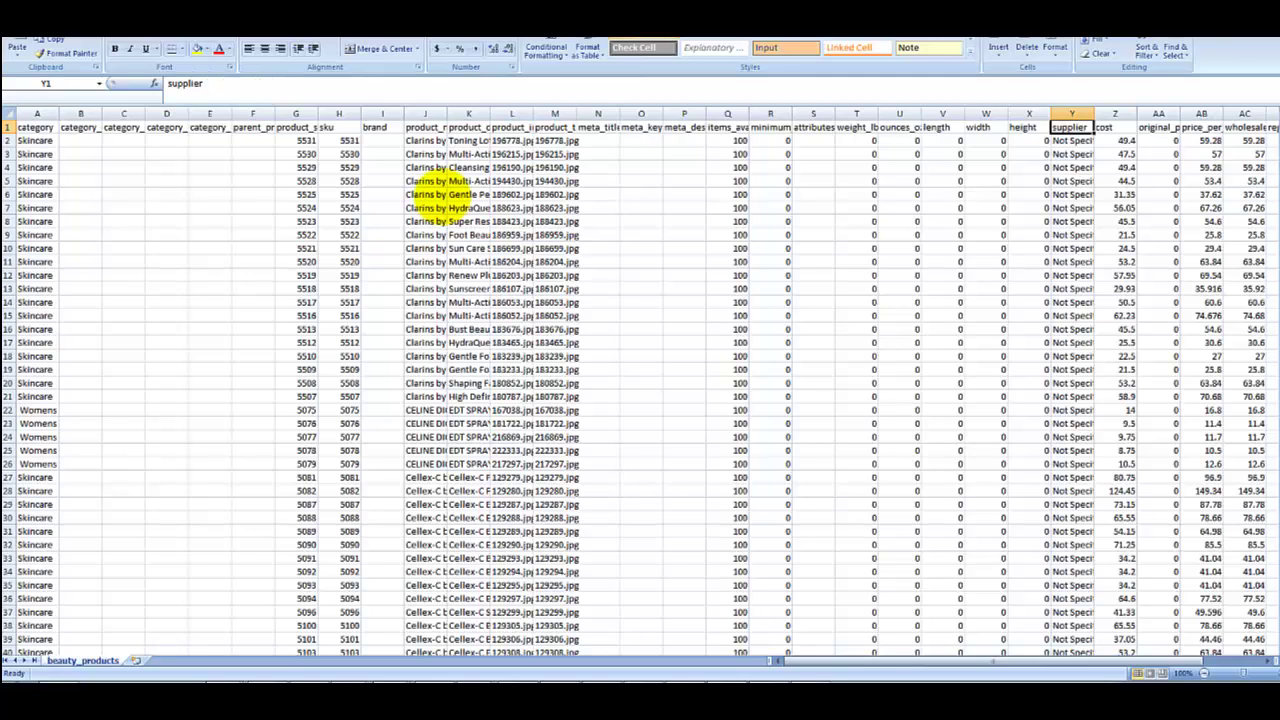
pyautogui.press('Right')
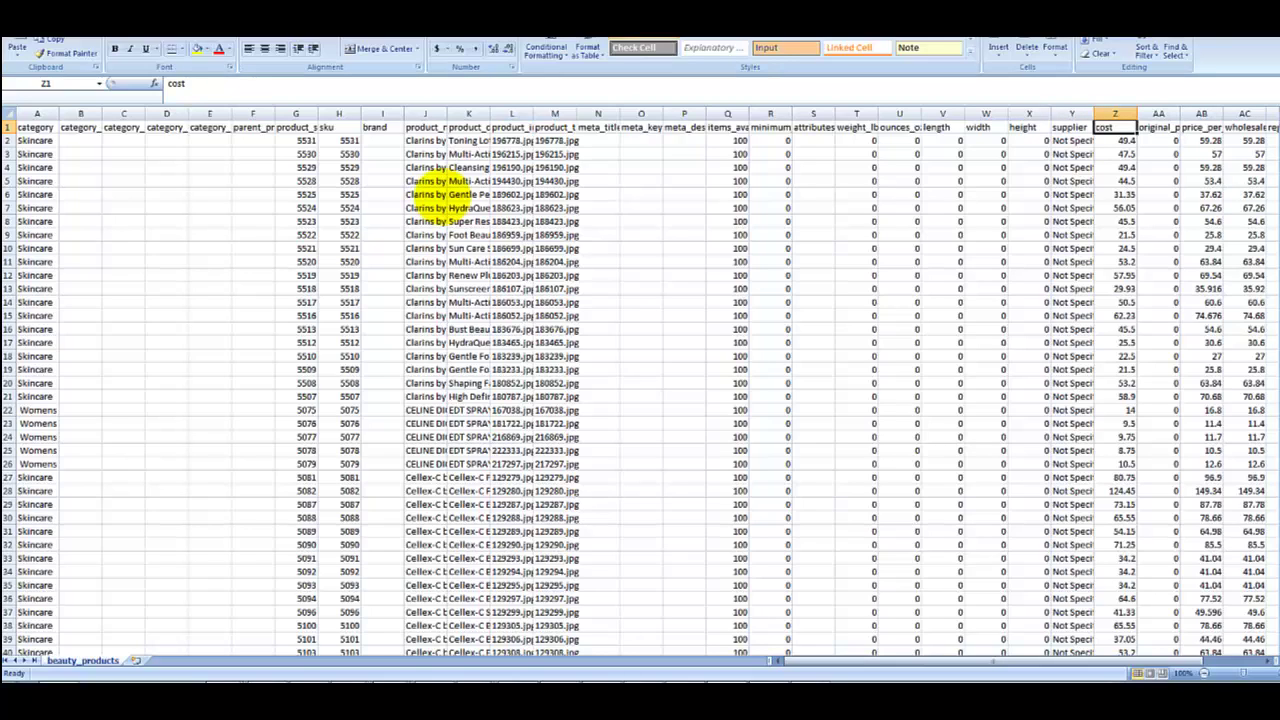
pyautogui.press('Down')
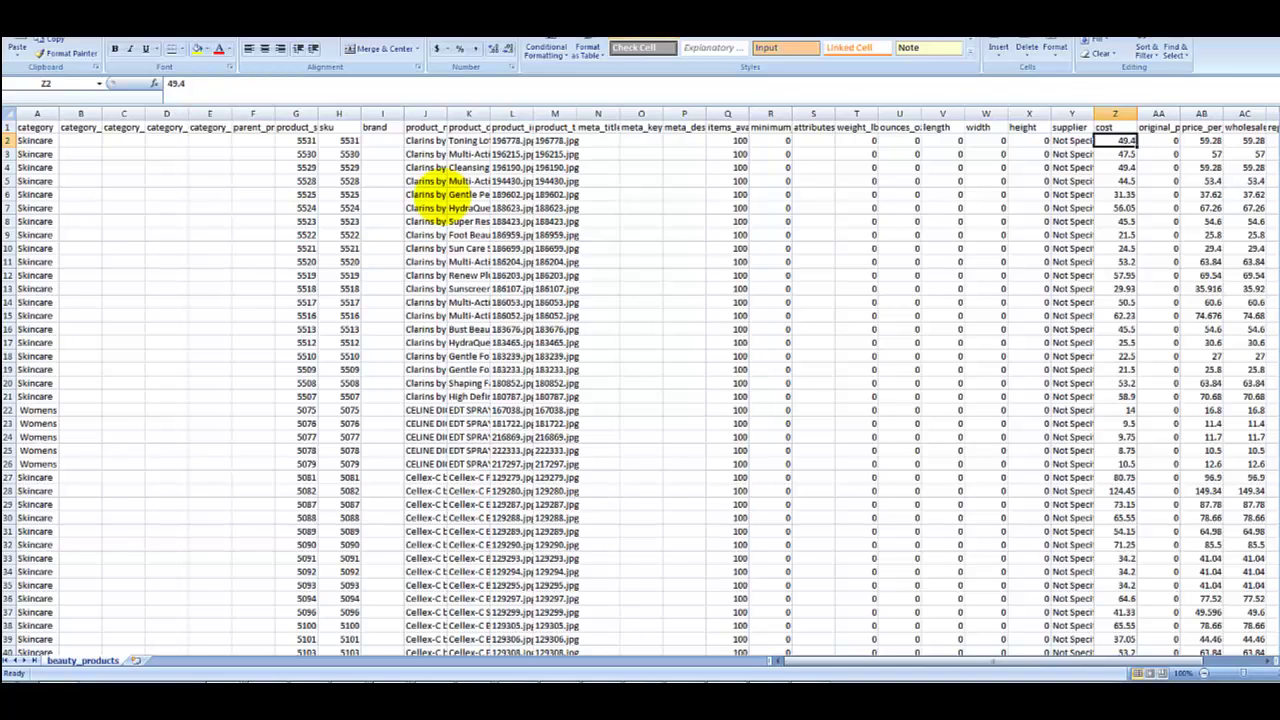
pyautogui.press('Down')
pyautogui.press('Down')
pyautogui.press('Down')
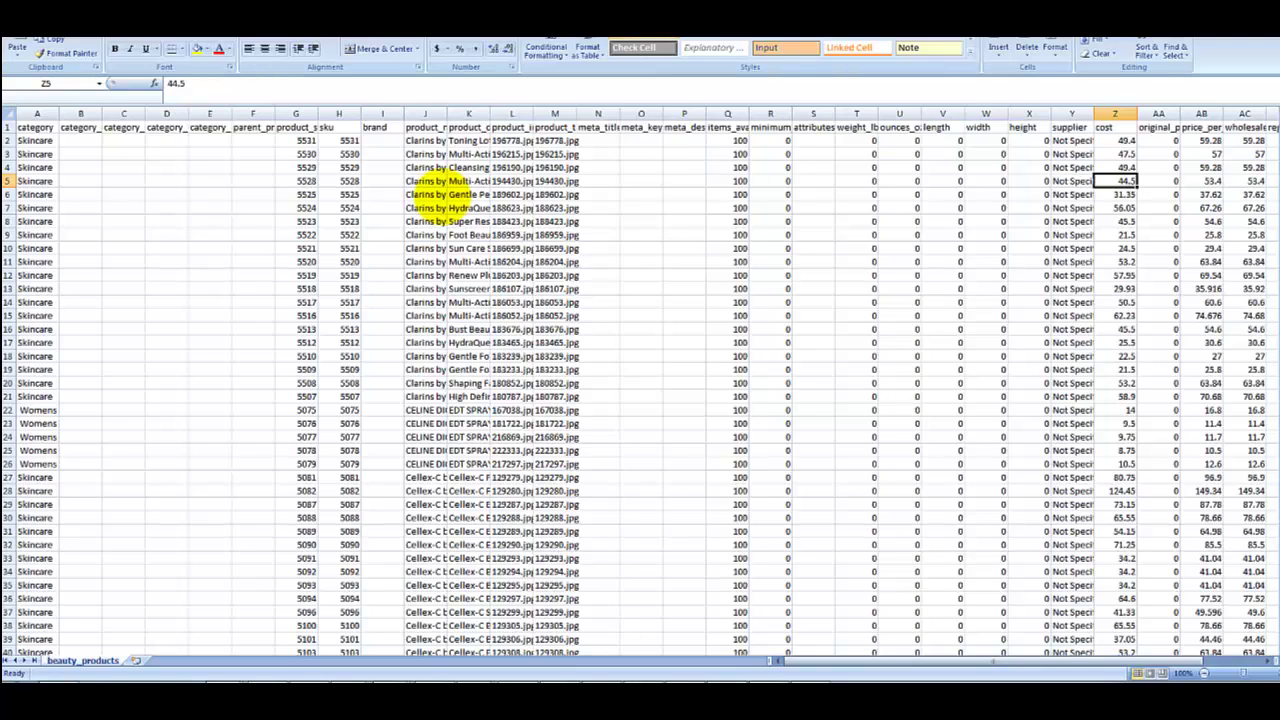
pyautogui.press('Up')
pyautogui.press('Up')
pyautogui.press('Up')
pyautogui.press('Up')
# - Review the pricing headers original_price, price_per_quantity, wholesale and regular
pyautogui.press('Right')
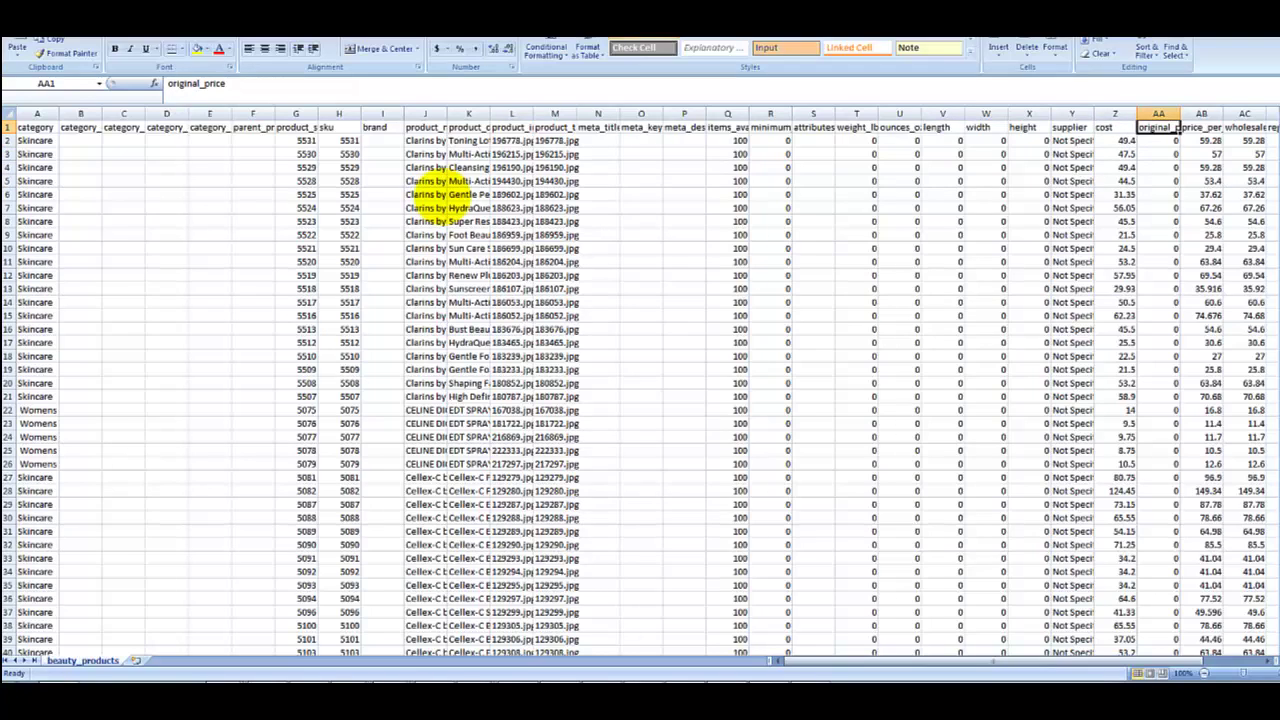
pyautogui.press('Right')
pyautogui.press('Right')
pyautogui.press('Right')
pyautogui.press('Left')
pyautogui.press('Left')
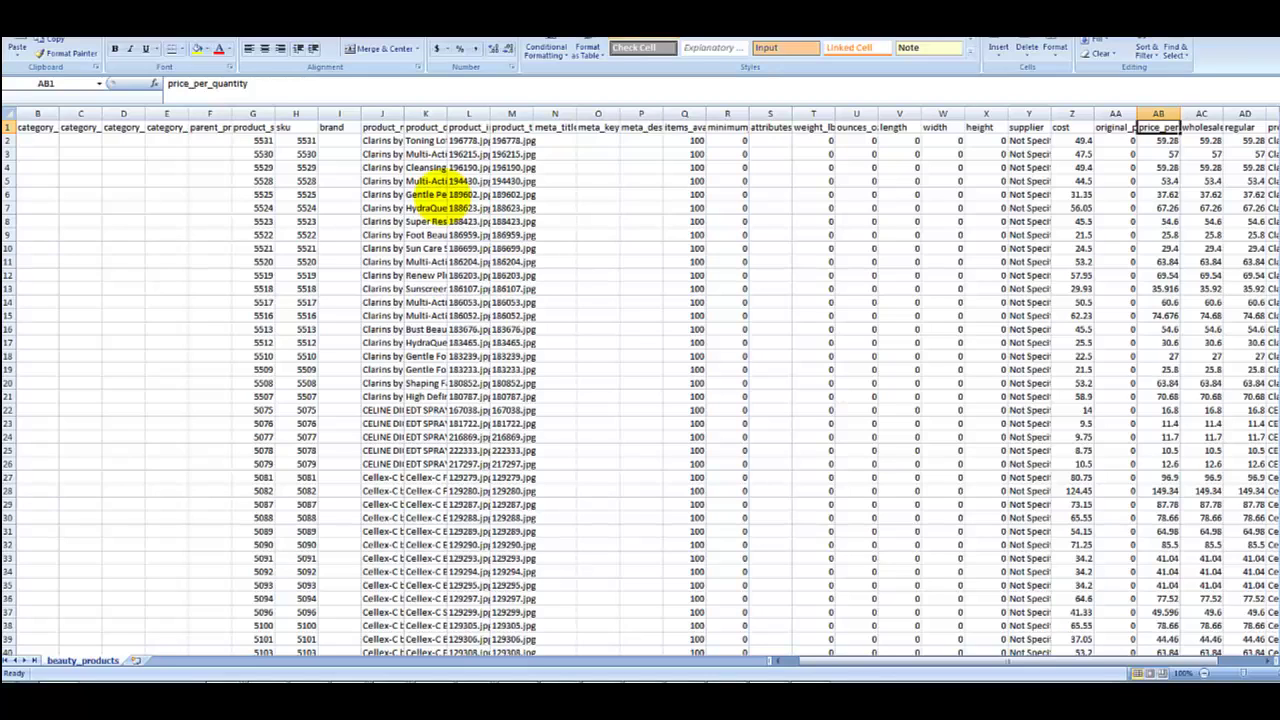
pyautogui.press('Right')
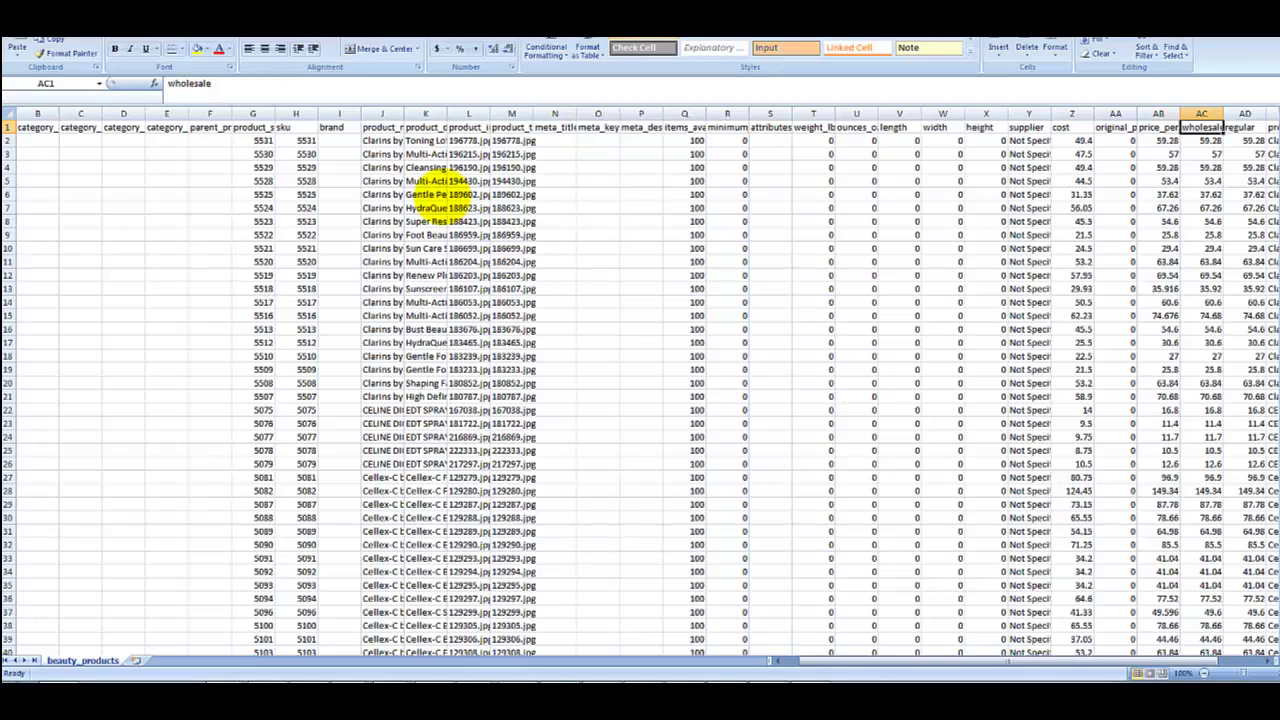
pyautogui.press('Right')
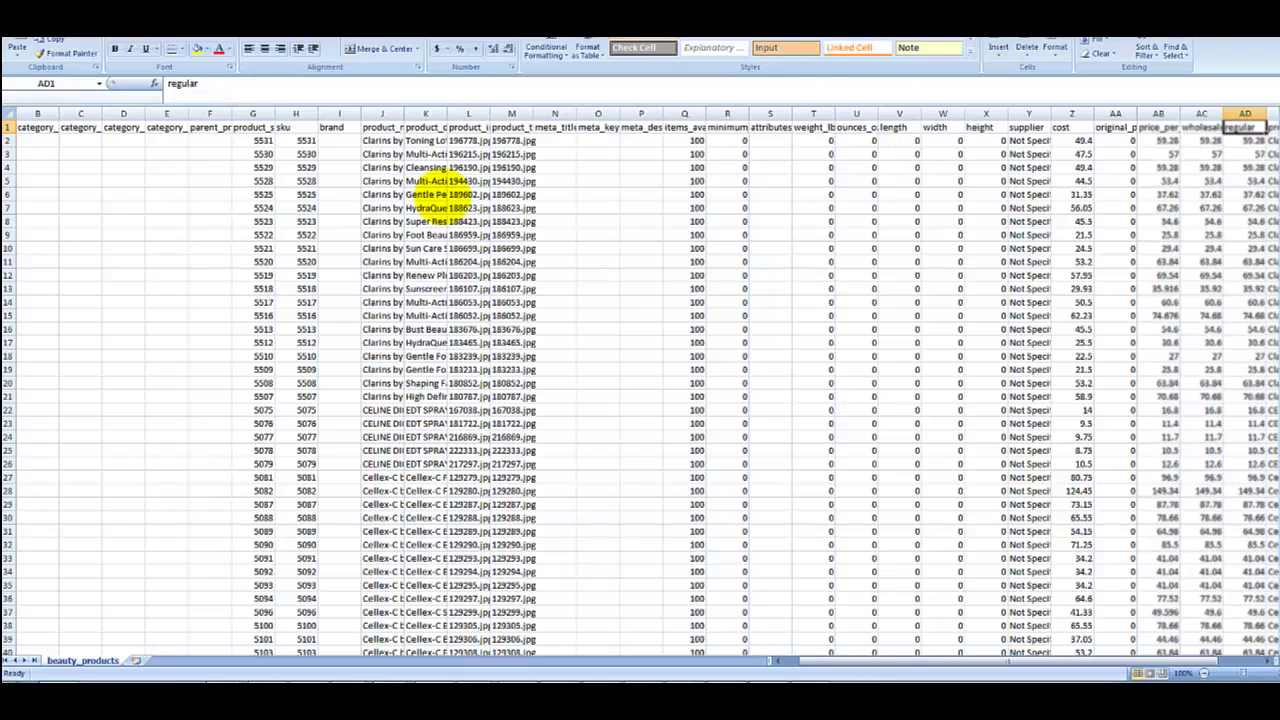
pyautogui.hscroll(3, 440, 195)
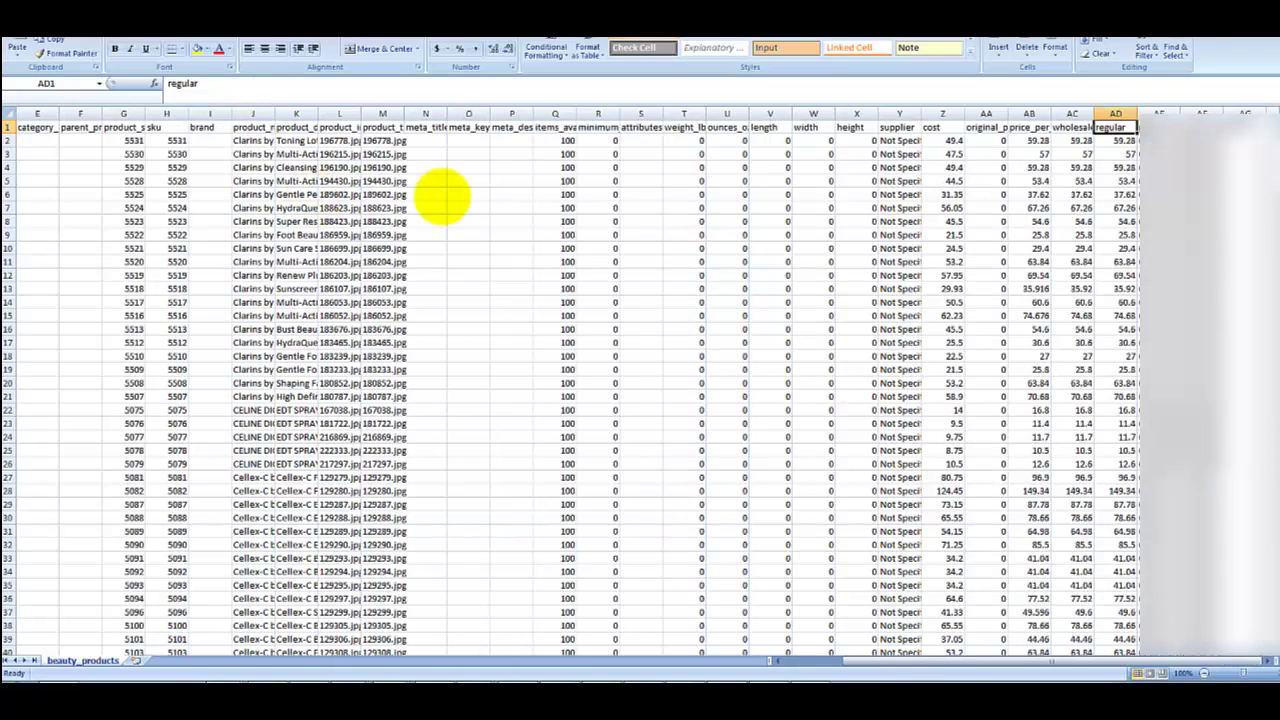
pyautogui.press('Left')
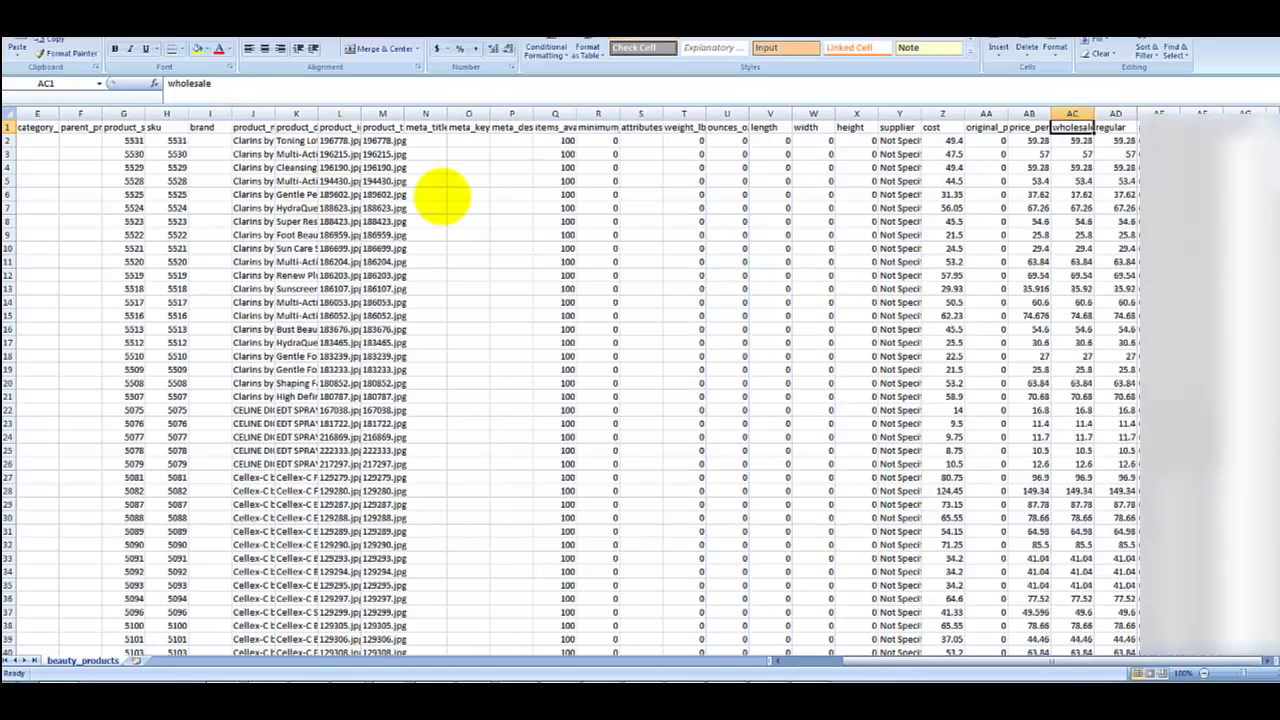
pyautogui.press('Right')
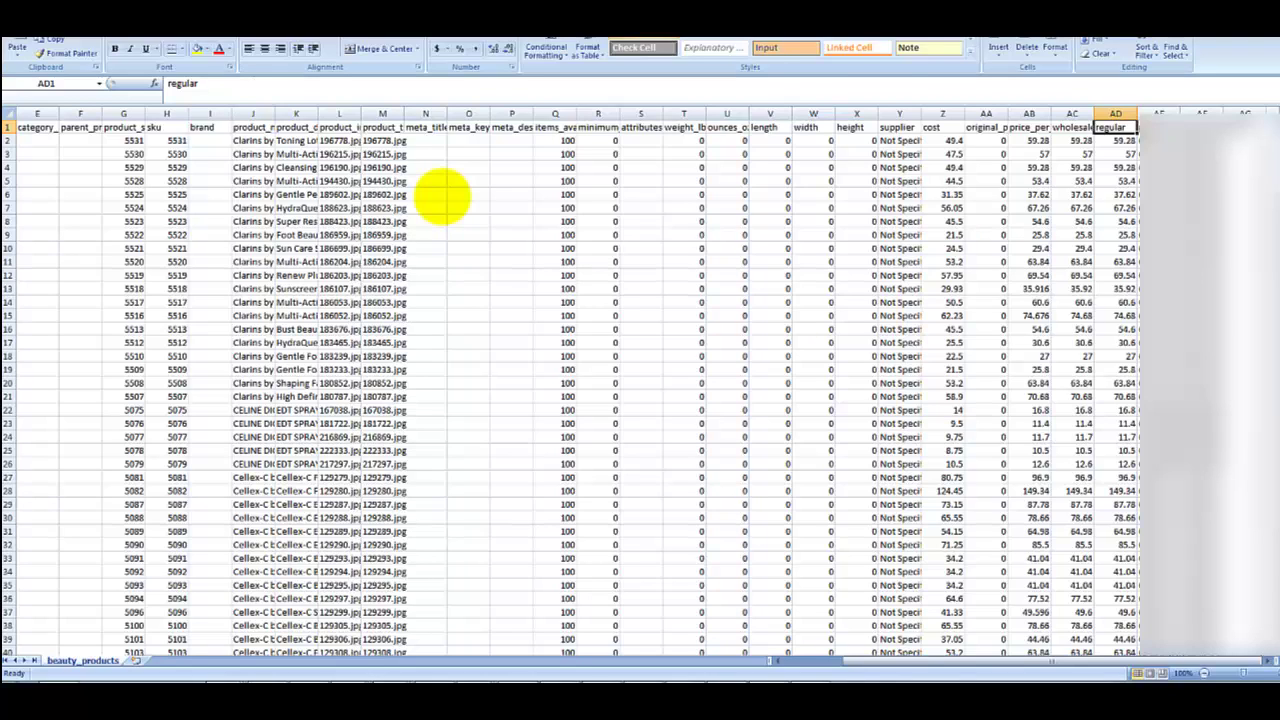
# - Go back through the header row to the category column at the start of the sheet
pyautogui.press('Left')
pyautogui.press('Left')
pyautogui.press('Left')
pyautogui.press('Left')
pyautogui.press('Left')
pyautogui.press('Left')
pyautogui.press('Left')
pyautogui.press('Left')
pyautogui.press('Left')
pyautogui.press('Left')
pyautogui.press('Left')
pyautogui.press('Left')
pyautogui.press('Left')
pyautogui.press('Left')
pyautogui.press('Left')
pyautogui.press('Left')
pyautogui.press('Left')
pyautogui.press('Left')
pyautogui.press('Left')
pyautogui.press('Left')
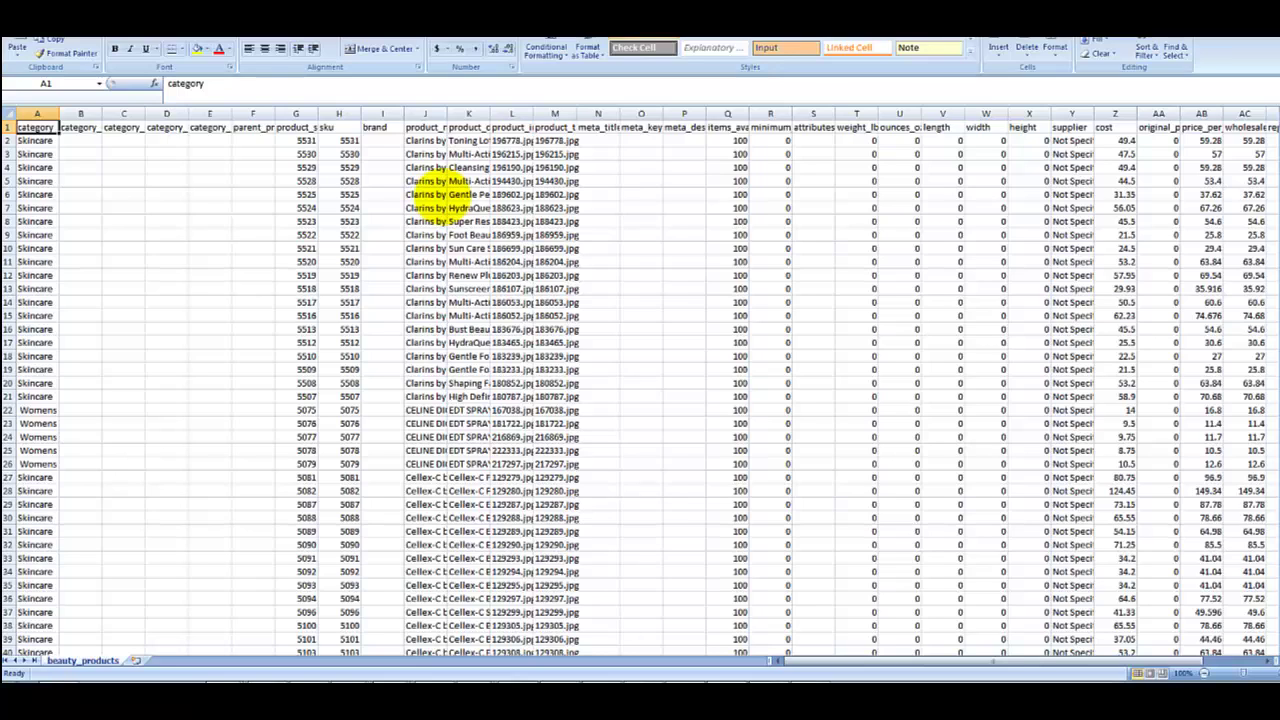
# - Look over the first product's row from its attributes cell back to its product name
pyautogui.click(813, 140)
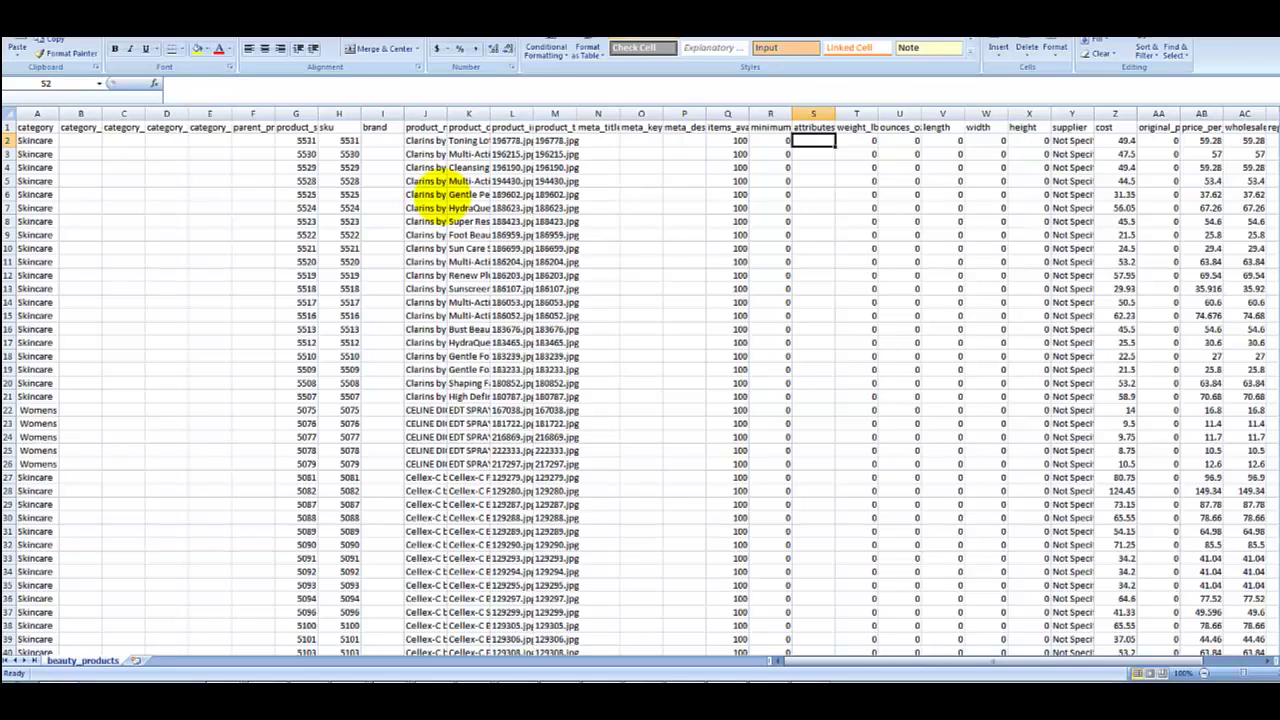
pyautogui.press('Left')
pyautogui.press('Left')
pyautogui.press('Left')
pyautogui.press('Left')
pyautogui.press('Left')
pyautogui.press('Left')
pyautogui.press('Left')
pyautogui.press('Left')
pyautogui.press('Left')
pyautogui.press('Left')
pyautogui.press('Left')
pyautogui.press('Right')
pyautogui.press('Right')
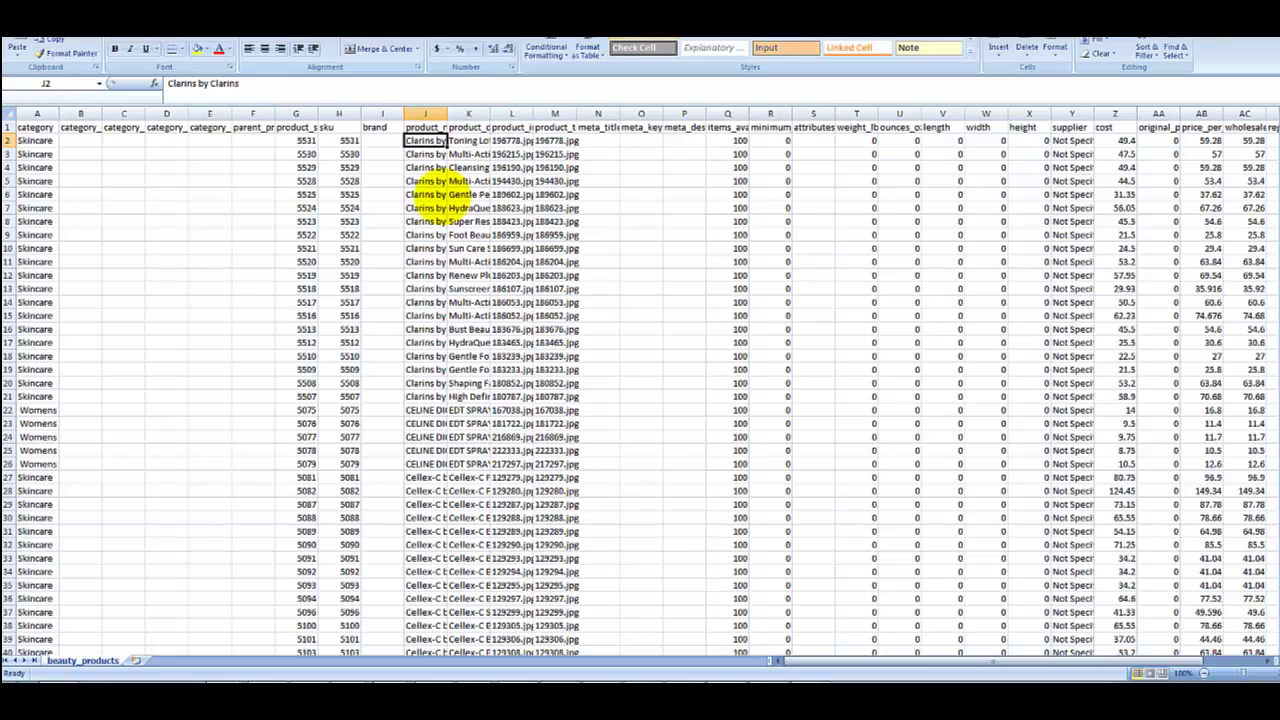
# - Enter Size:Small in the first product's attributes cell, S2
pyautogui.press('Right')
pyautogui.press('Right')
pyautogui.press('Right')
pyautogui.press('Right')
pyautogui.press('Right')
pyautogui.press('Right')
pyautogui.press('Right')
pyautogui.press('Right')
pyautogui.press('Right')
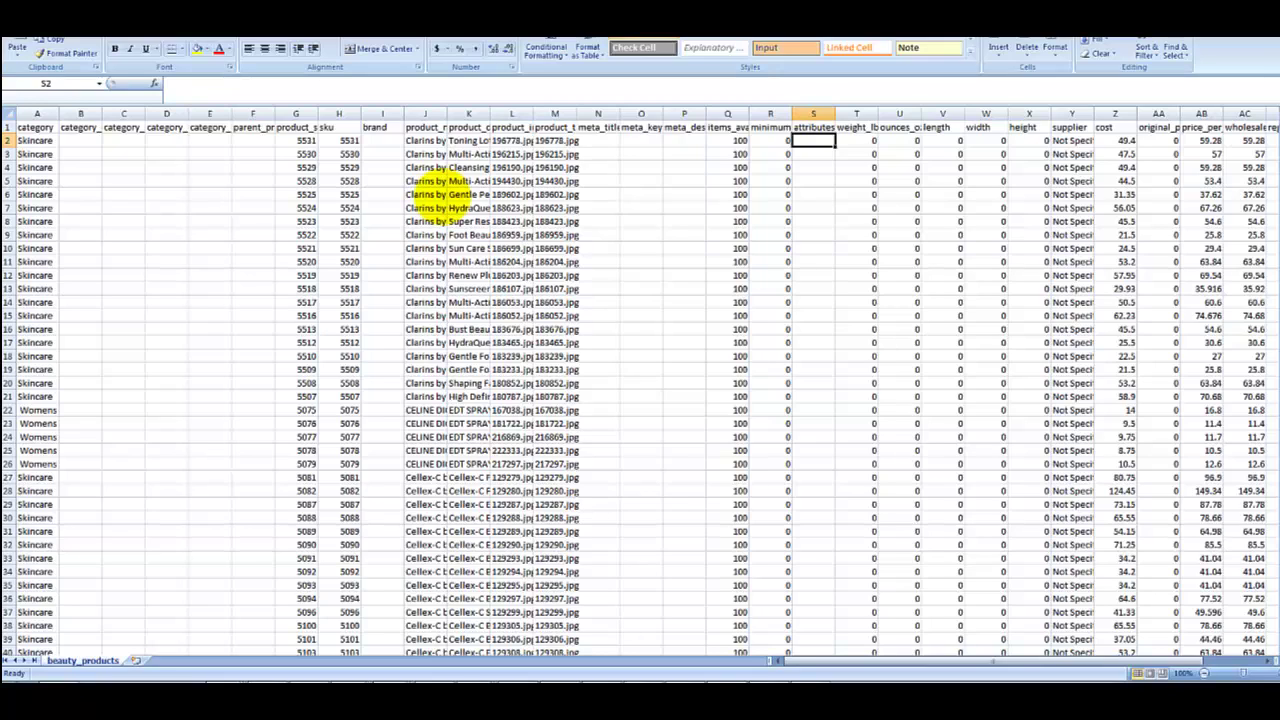
pyautogui.write('Size:')
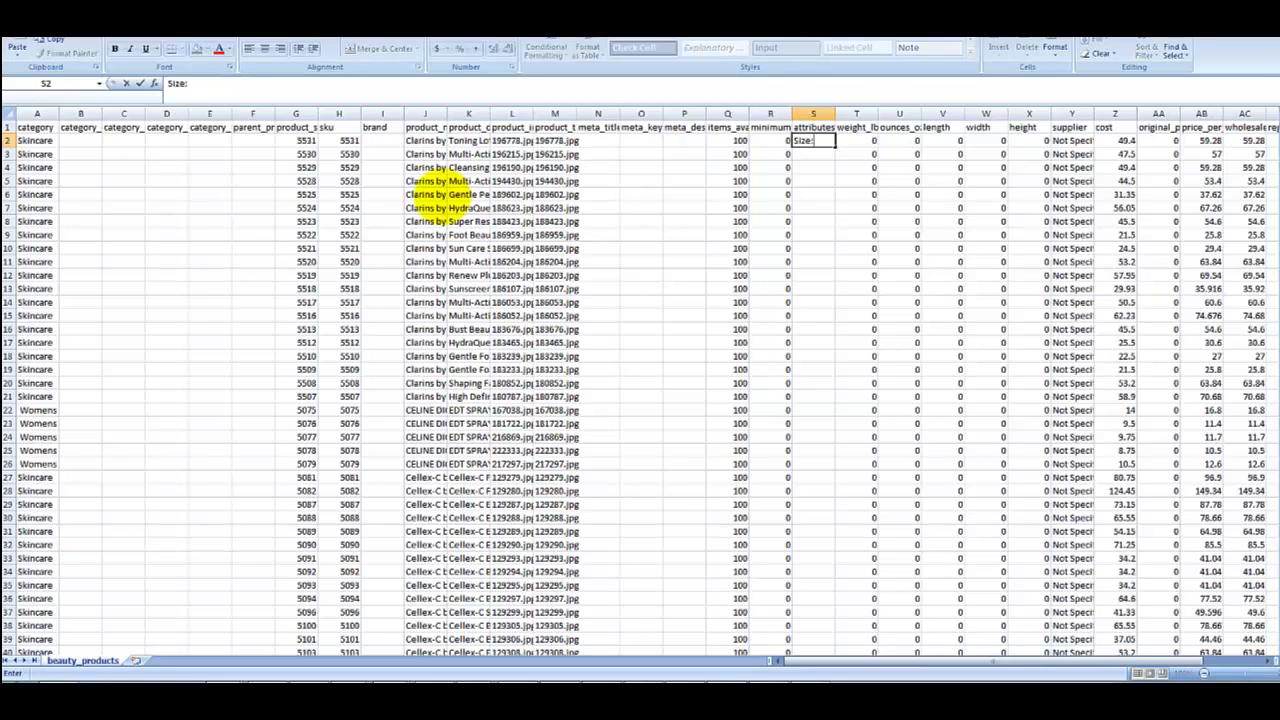
pyautogui.write('Small')
pyautogui.press('BackSpace')
pyautogui.press('BackSpace')
pyautogui.press('BackSpace')
pyautogui.press('BackSpace')
pyautogui.write('mall')
pyautogui.press('Return')
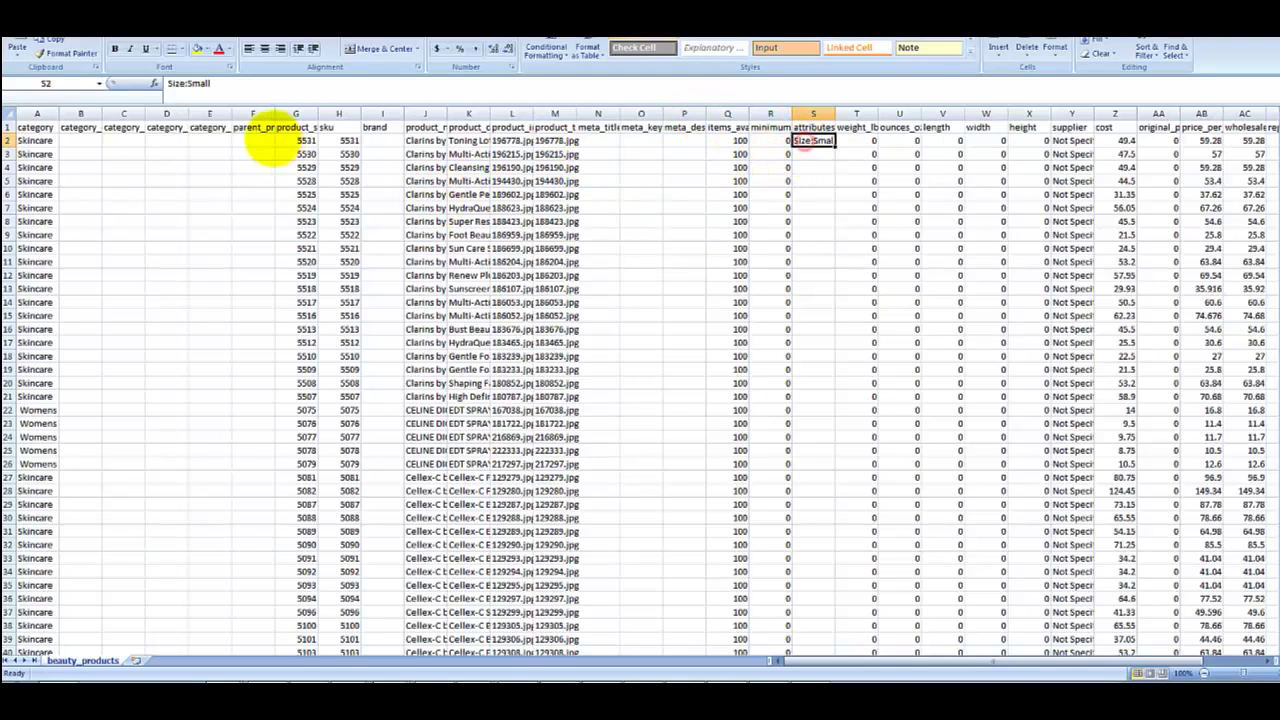
# - Insert a blank row above the first product and paste a copy of that product's row into it as row 2
pyautogui.click(255, 153)
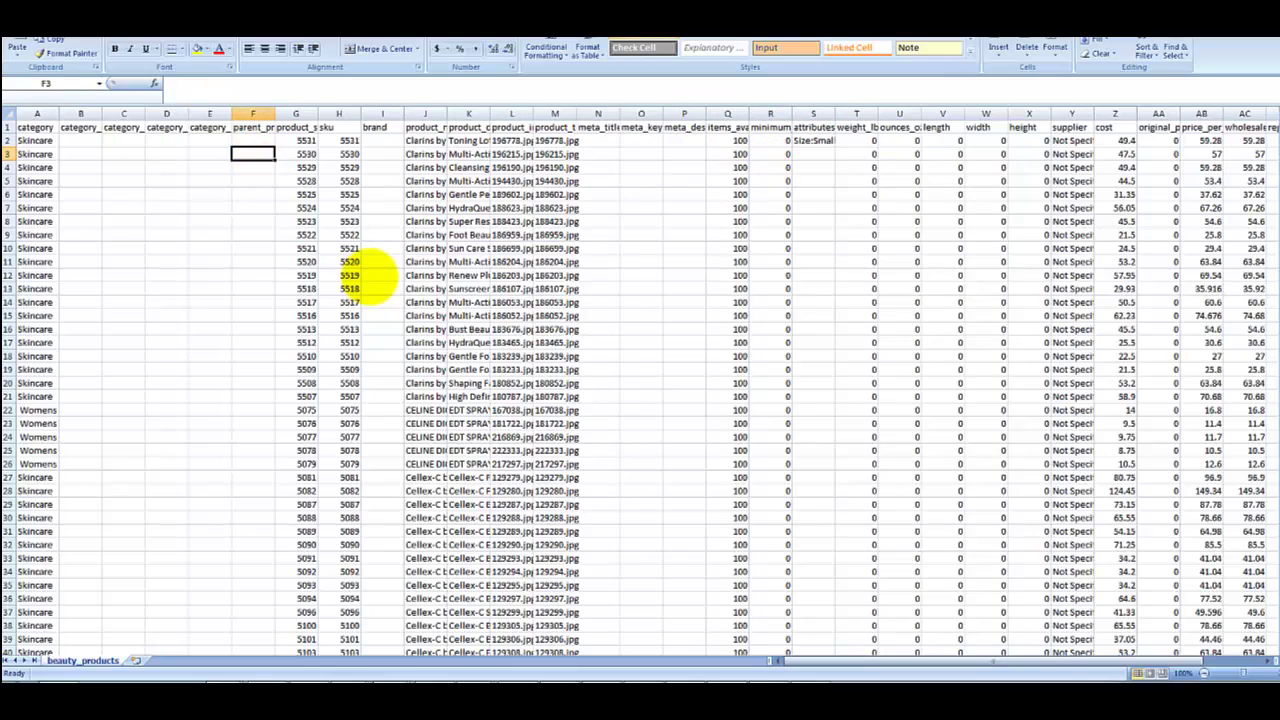
pyautogui.press('Up')
pyautogui.press('Left')
pyautogui.press('Left')
pyautogui.press('Left')
pyautogui.press('Left')
pyautogui.press('Left')
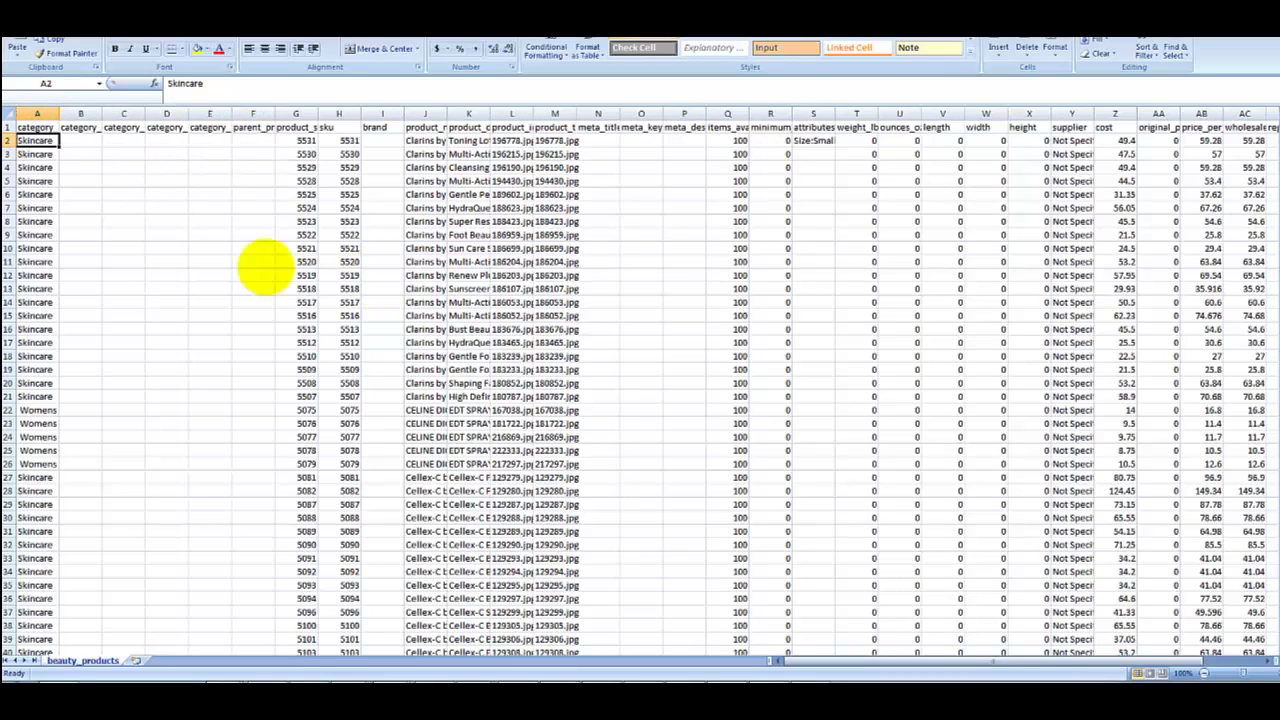
pyautogui.click(10, 141)
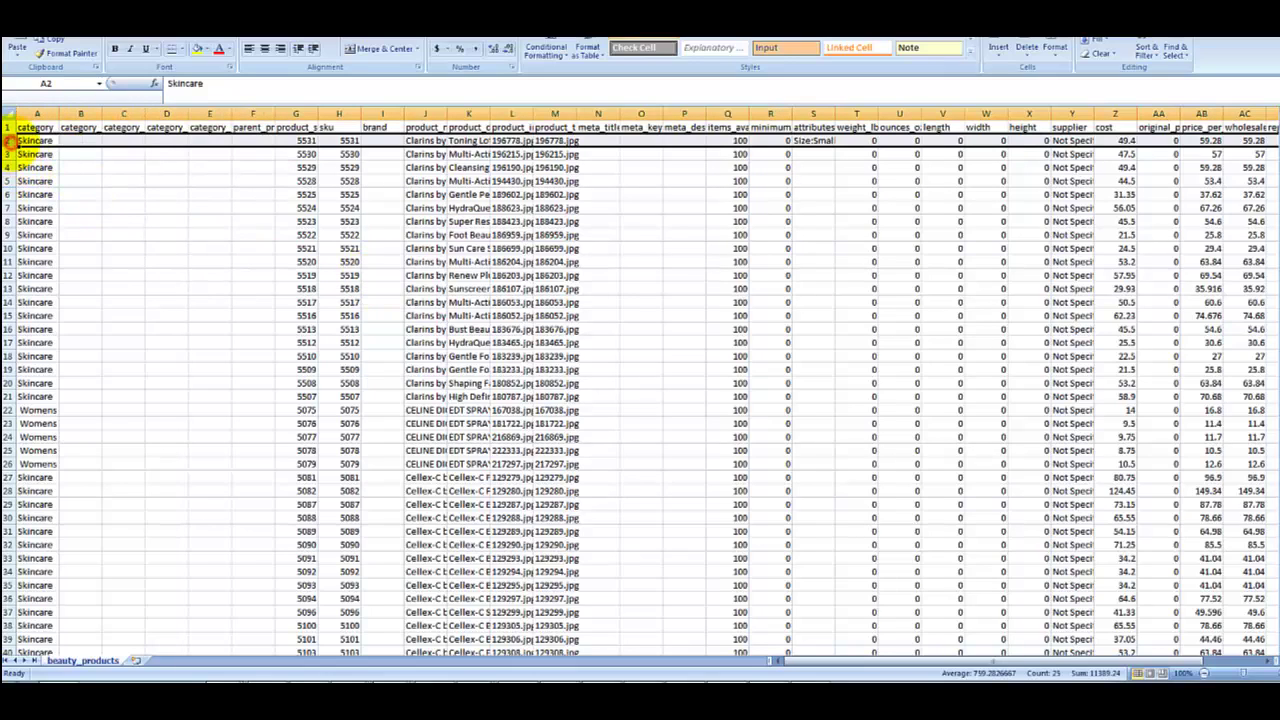
pyautogui.rightClick(10, 141)
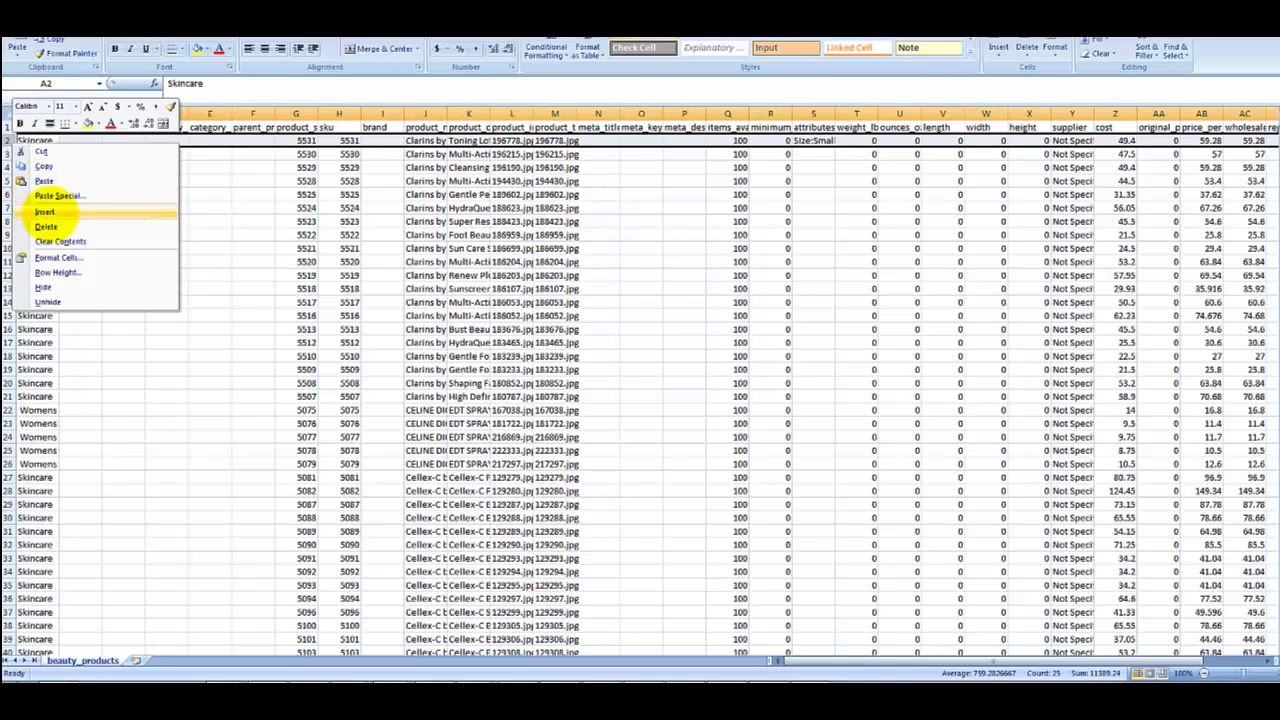
pyautogui.click(45, 211)
pyautogui.click(10, 153)
pyautogui.hotkey('ctrl', 'c')
pyautogui.click(10, 141)
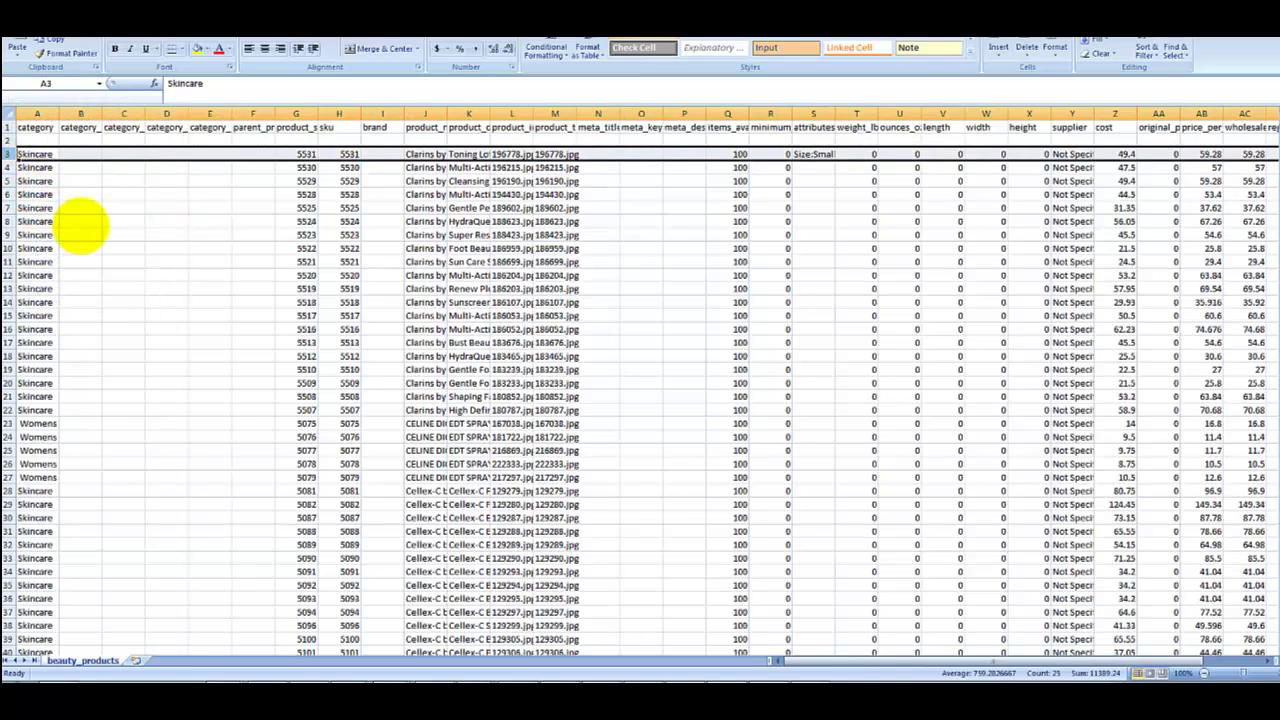
pyautogui.hotkey('ctrl', 'v')
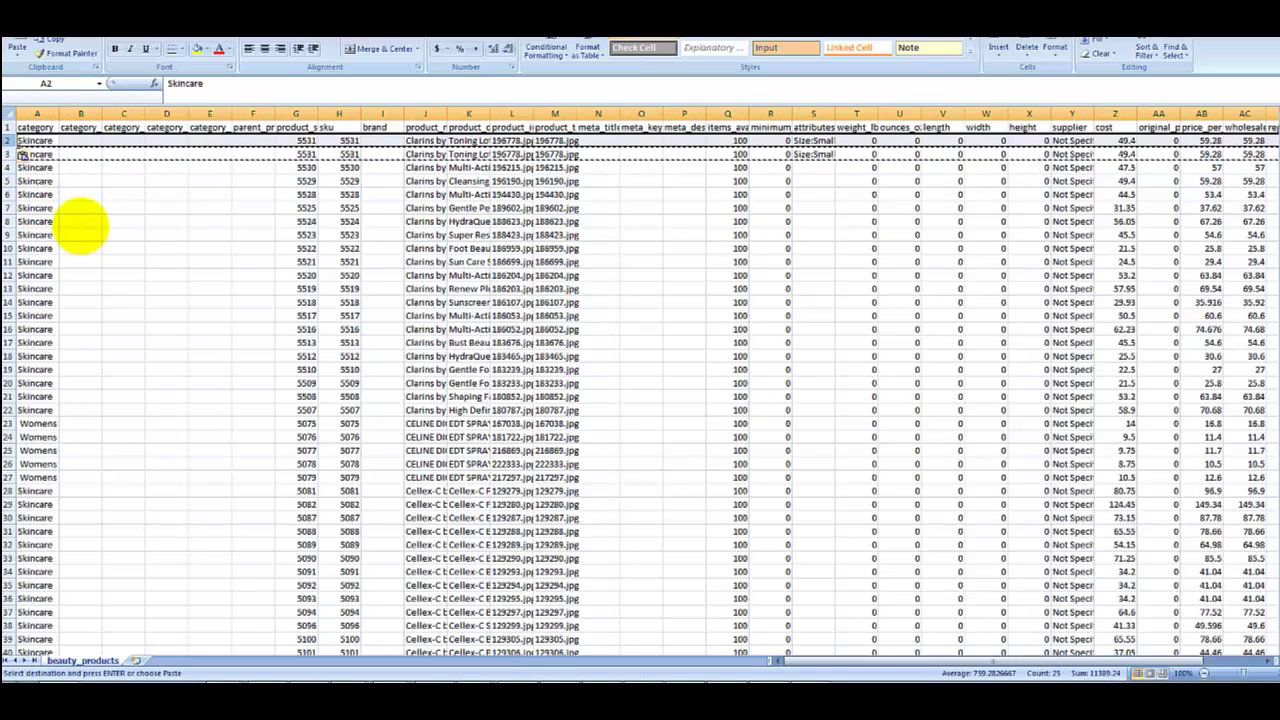
# - Insert another blank row at row 3 and fill it with a copy of the product row below it
pyautogui.press('Down')
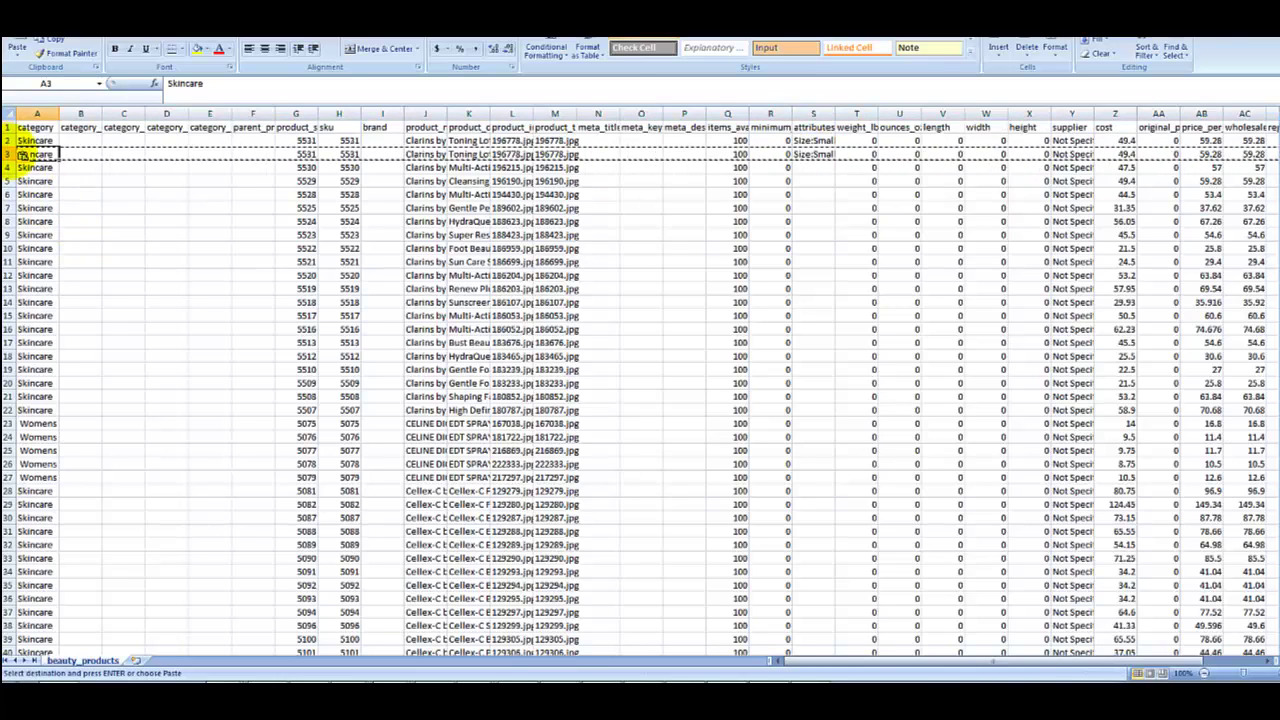
pyautogui.click(10, 154)
pyautogui.rightClick(12, 154)
pyautogui.click(42, 221)
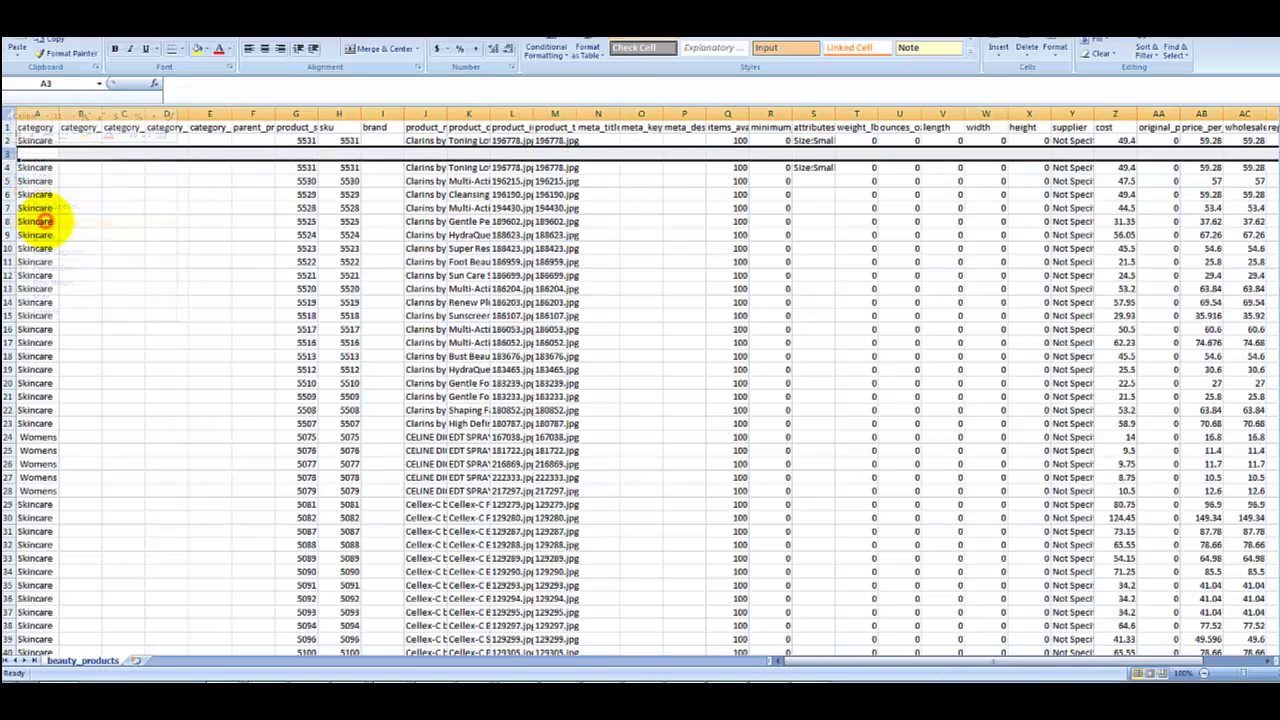
pyautogui.click(31, 155)
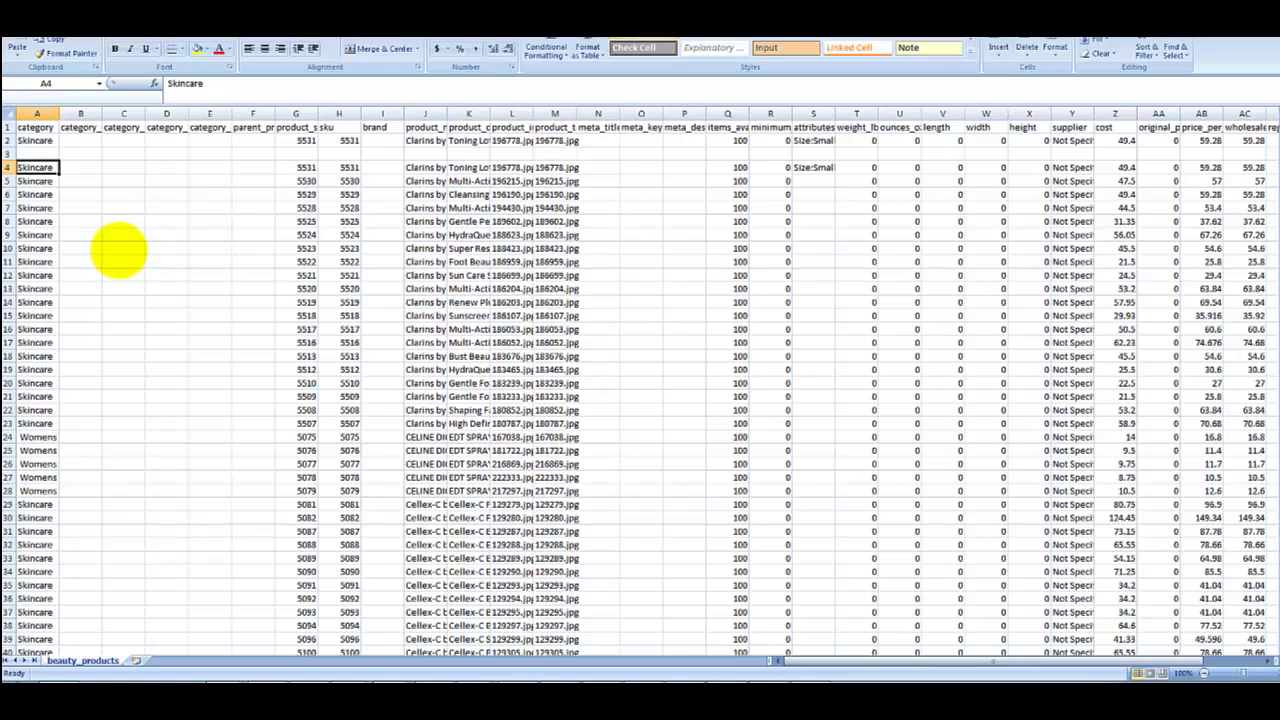
pyautogui.click(8, 167)
pyautogui.hotkey('ctrl', 'c')
pyautogui.click(8, 154)
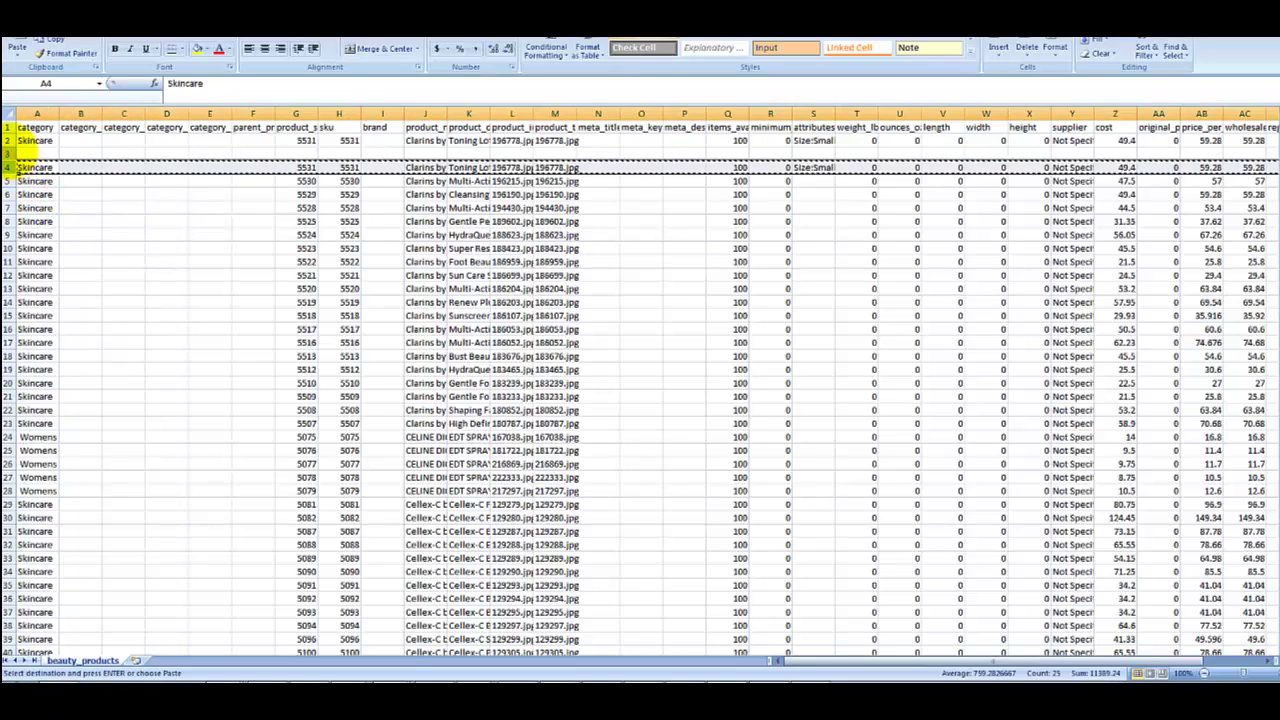
pyautogui.hotkey('ctrl', 'v')
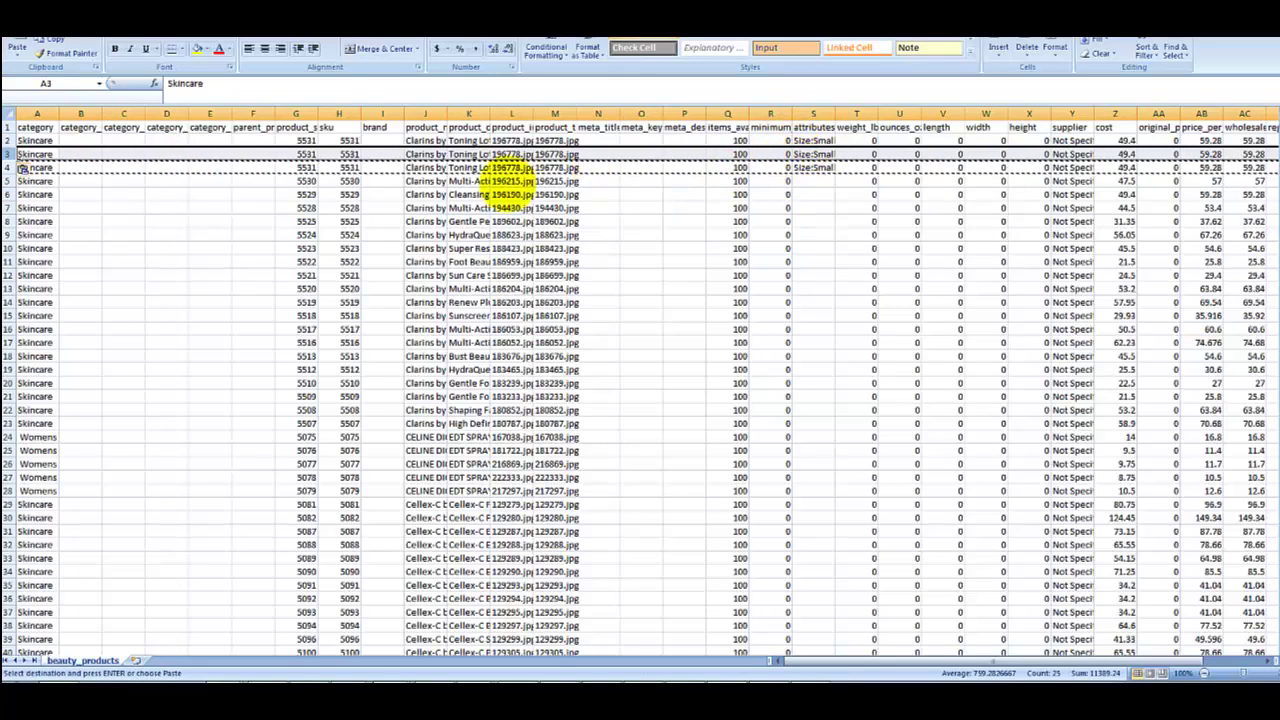
# - Clear the attributes cell S2 so the first of the three identical rows serves as the parent product
pyautogui.click(250, 181)
pyautogui.click(812, 141)
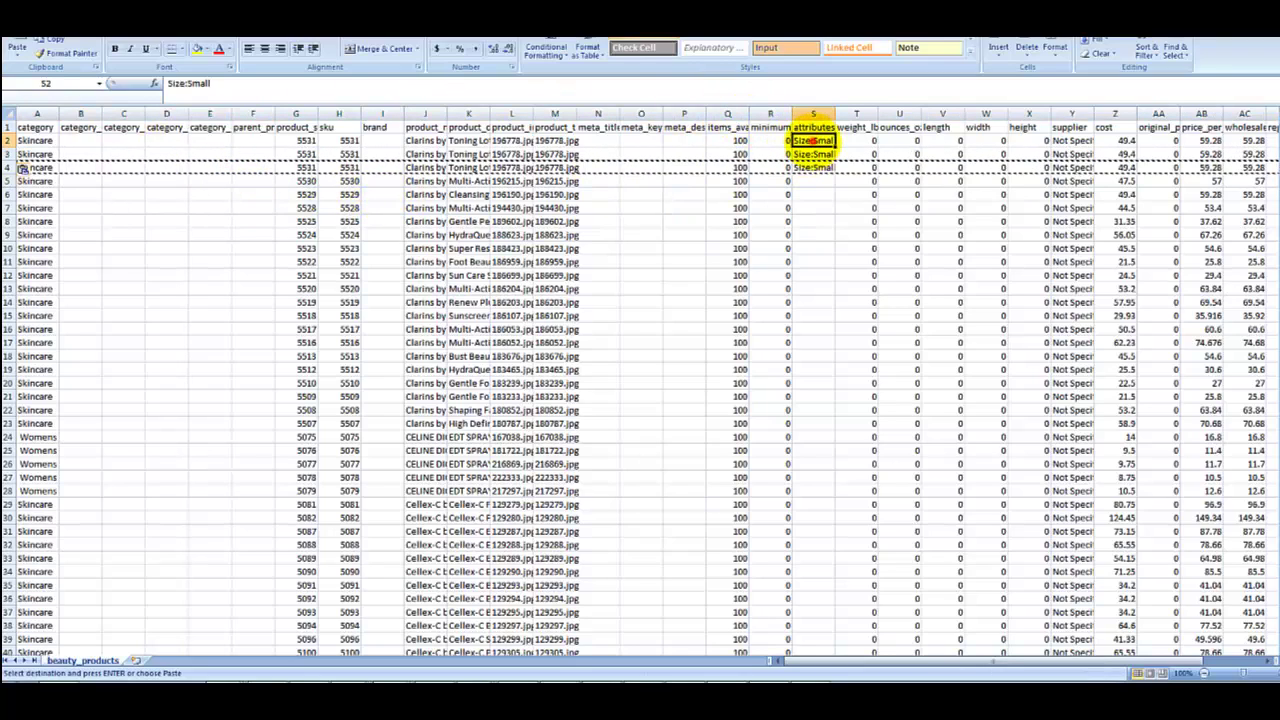
pyautogui.press('Delete')
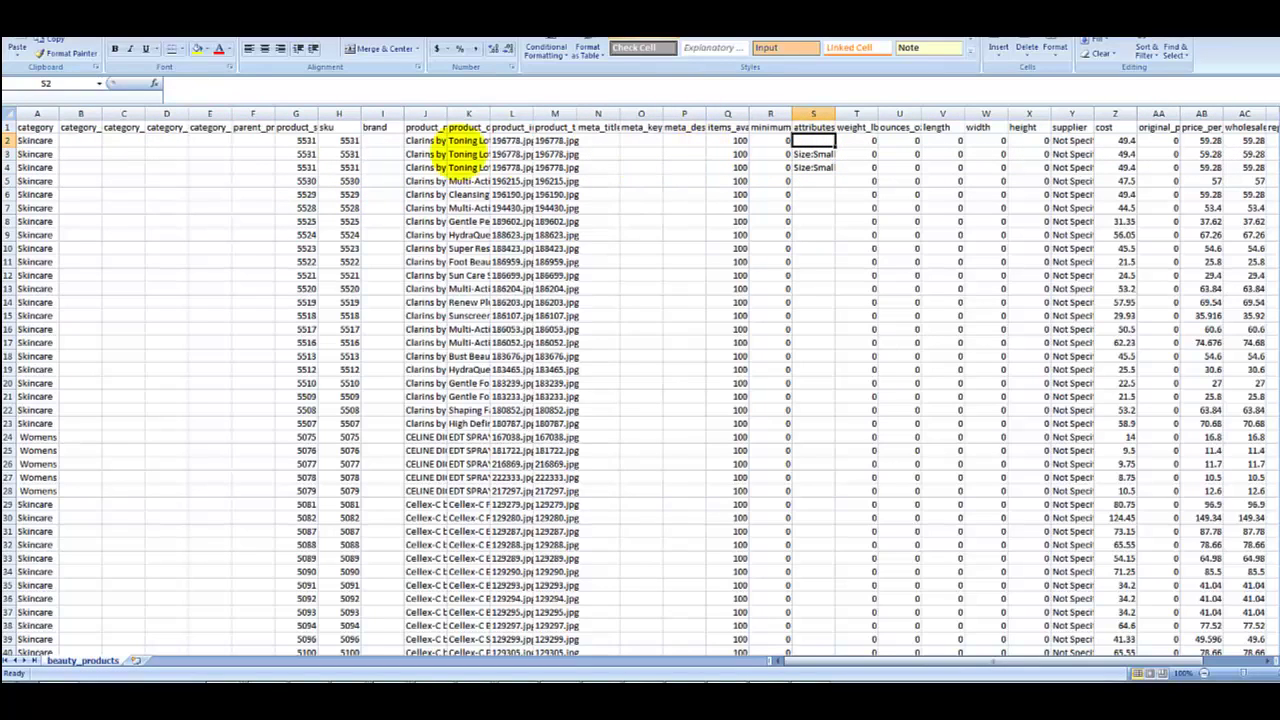
pyautogui.click(9, 141)
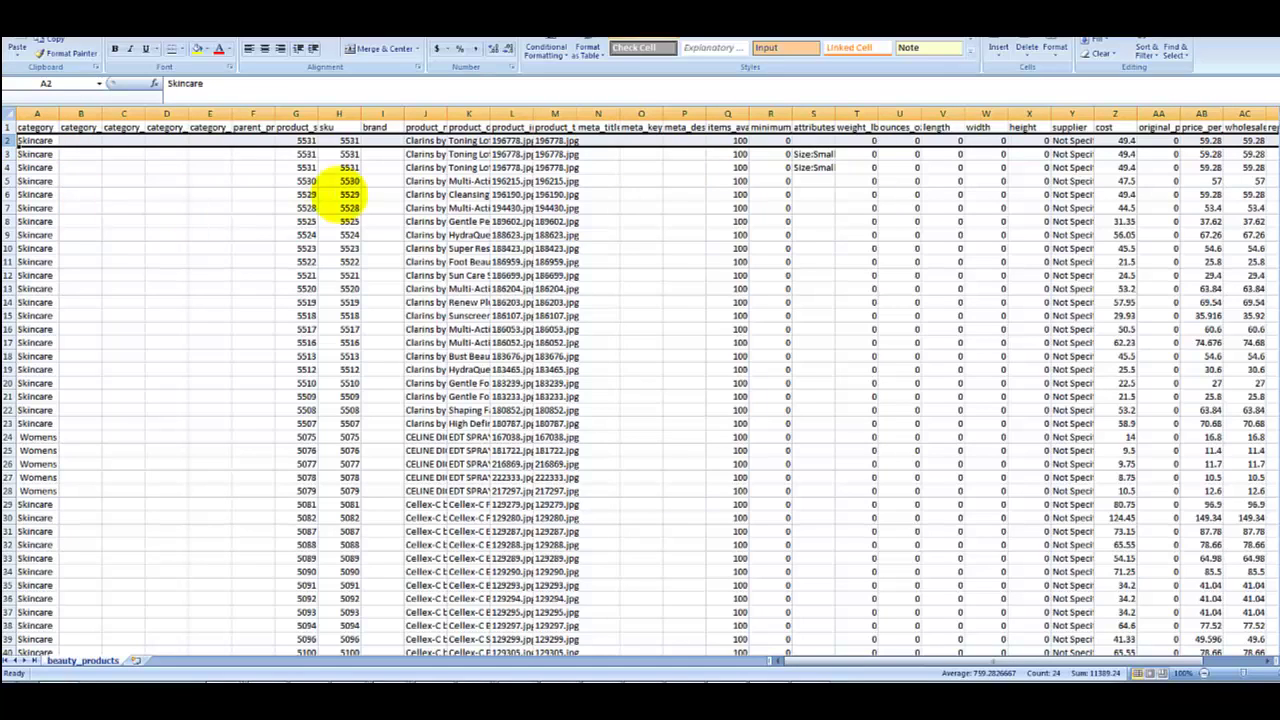
# - Change the attribute of the third copy of the product, in S4, to Size:Large
pyautogui.click(812, 154)
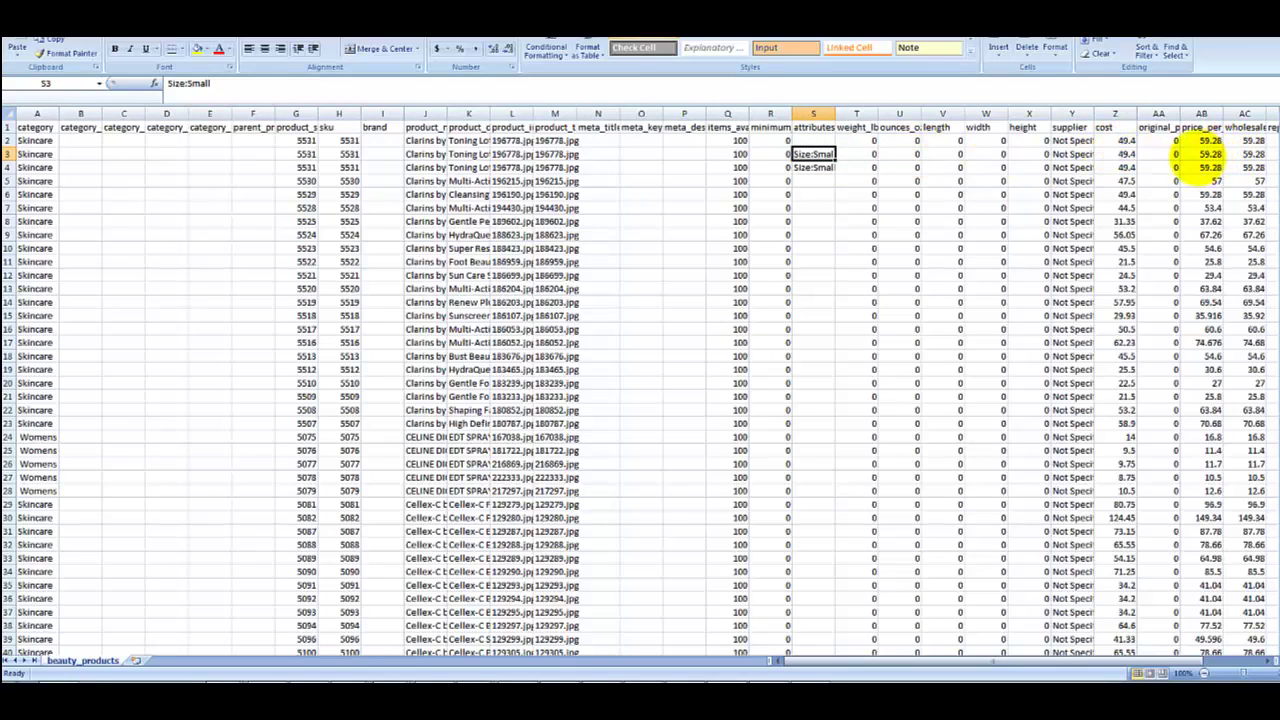
pyautogui.click(812, 167)
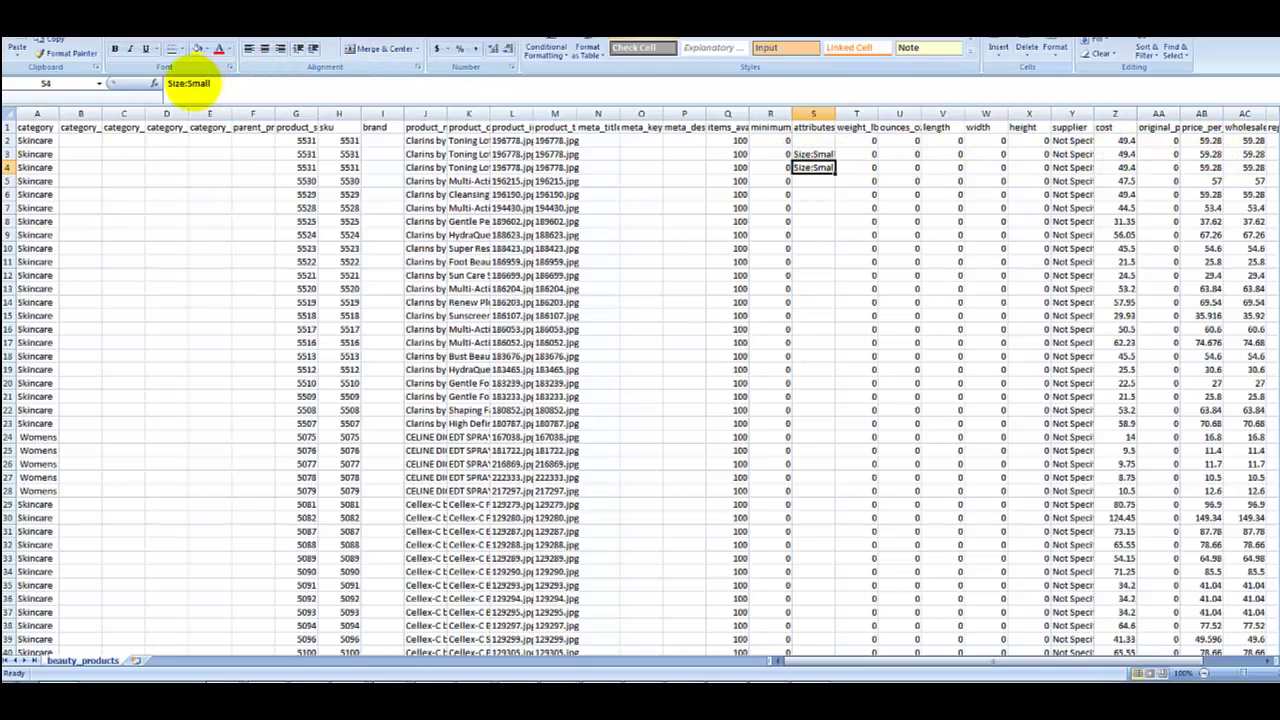
pyautogui.moveTo(190, 83); pyautogui.dragTo(266, 84)
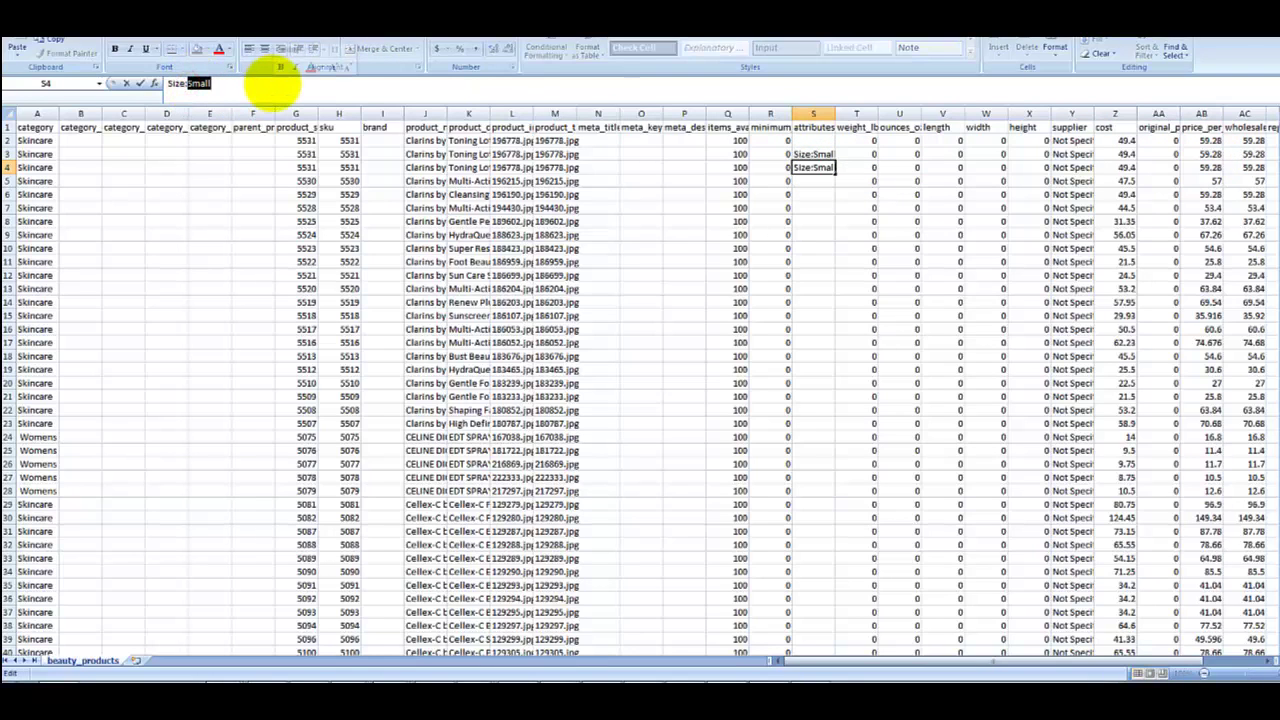
pyautogui.write('Large')
pyautogui.press('Return')
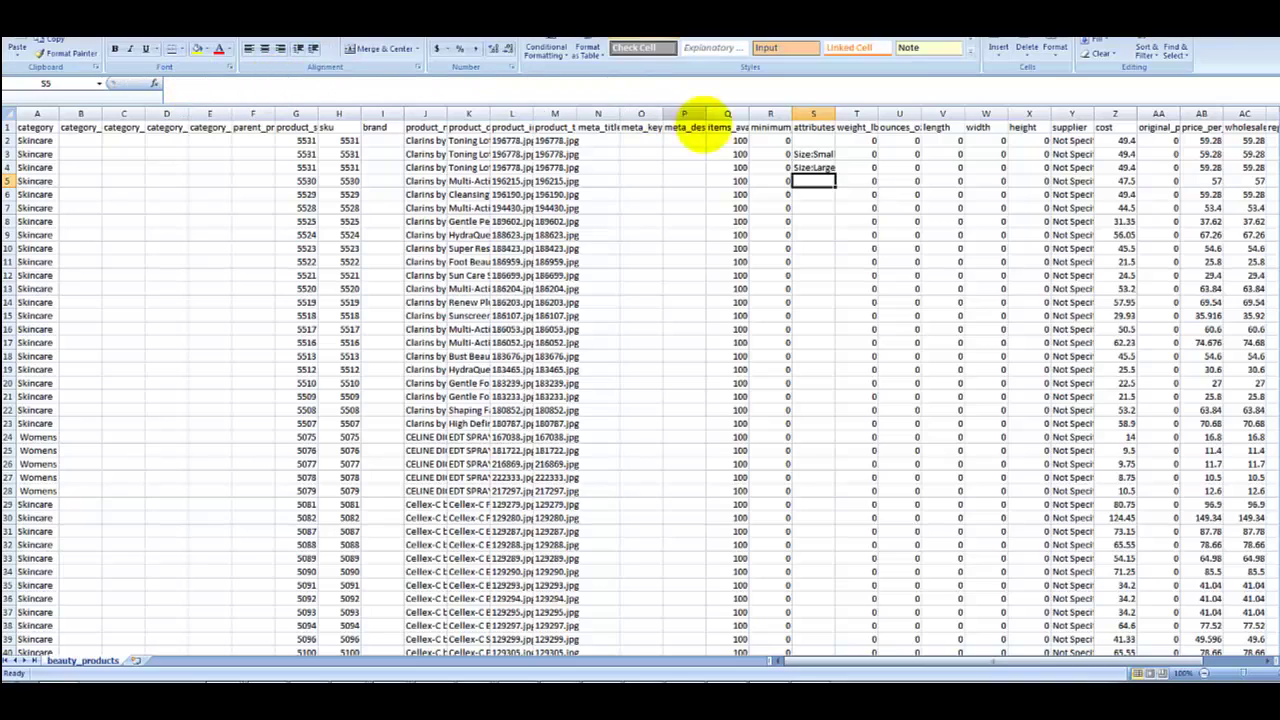
# - Compare the price, attributes, image, thumbnail, name and description cells of the parent row and its size rows
pyautogui.moveTo(1201, 167); pyautogui.dragTo(817, 167)
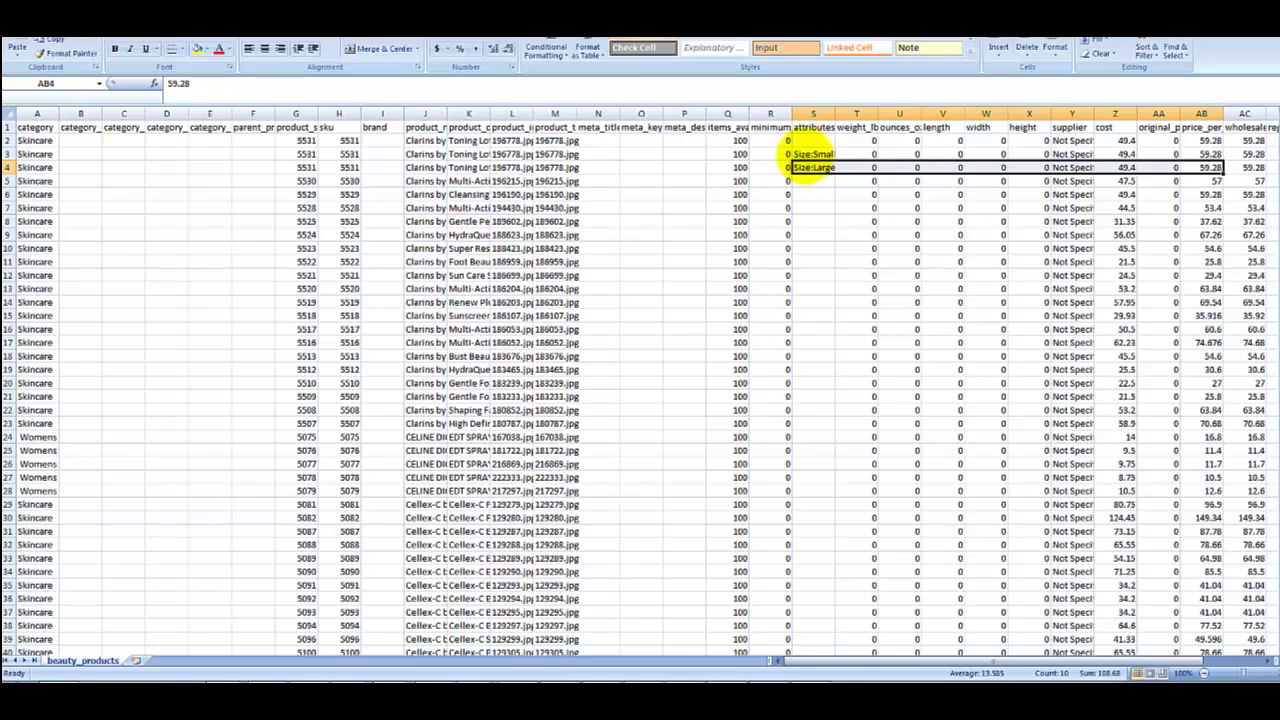
pyautogui.click(813, 141)
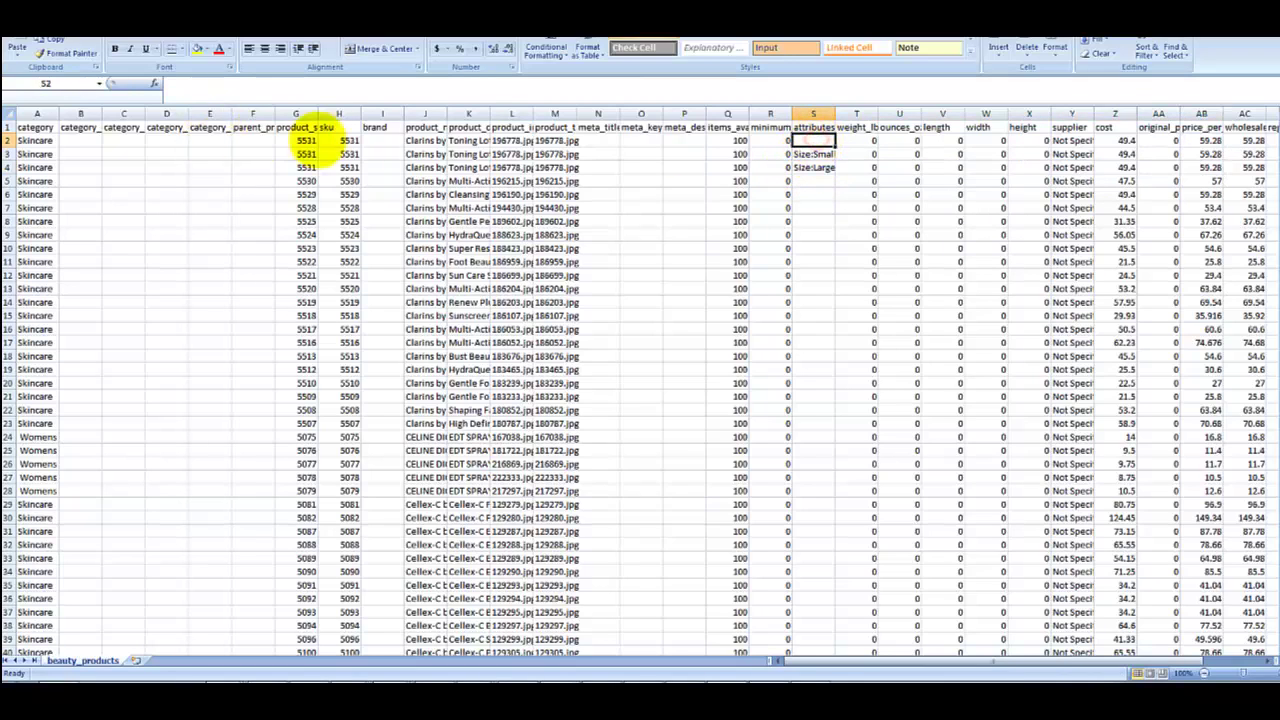
pyautogui.click(512, 141)
pyautogui.click(555, 141)
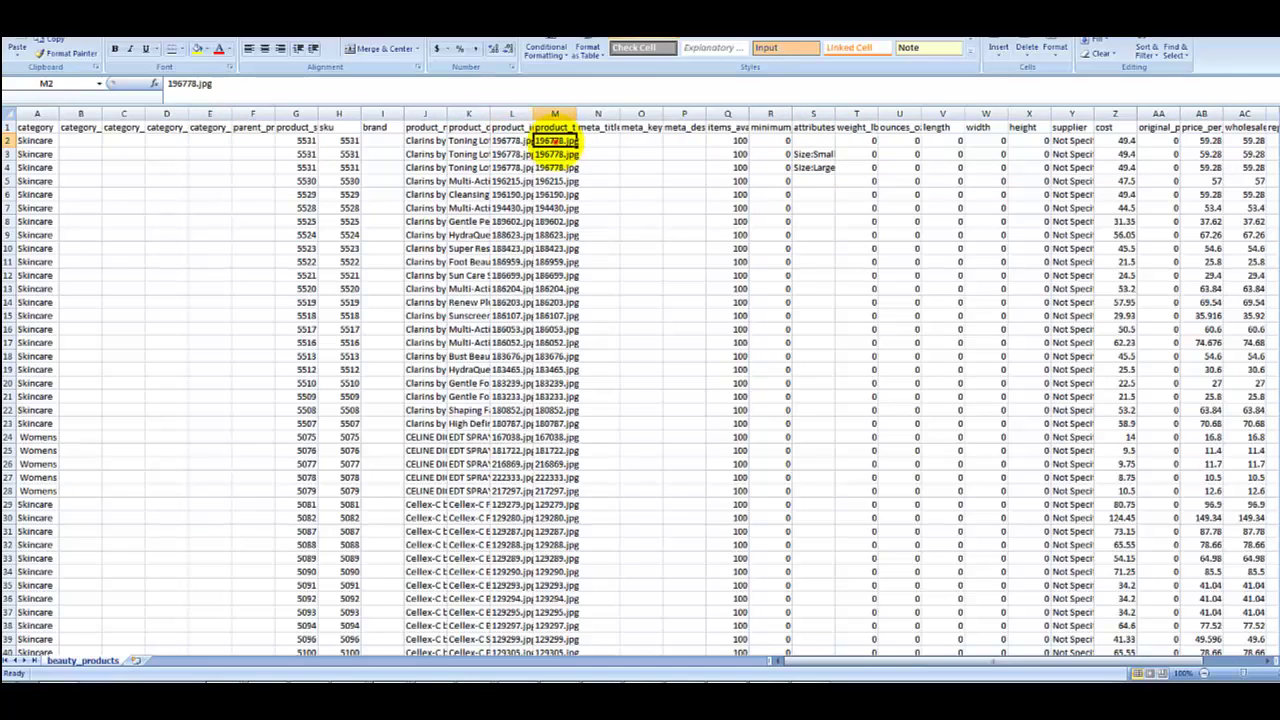
pyautogui.click(510, 141)
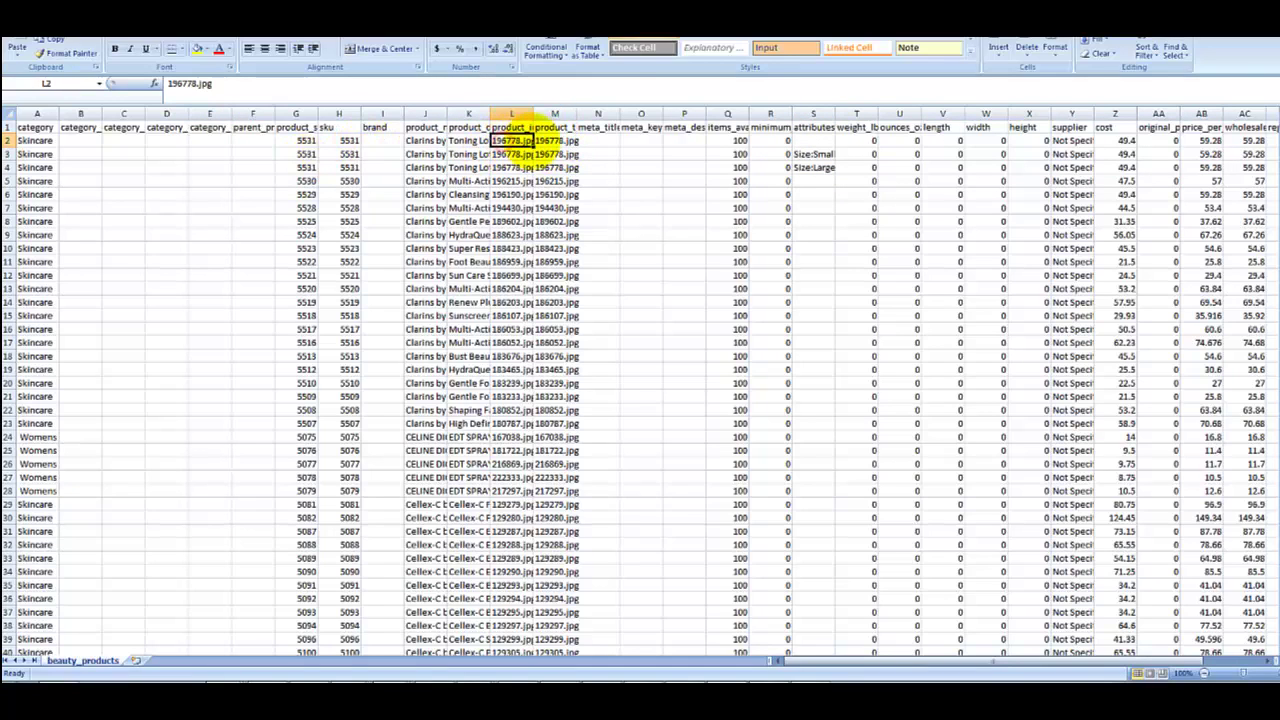
pyautogui.moveTo(511, 138); pyautogui.dragTo(555, 138)
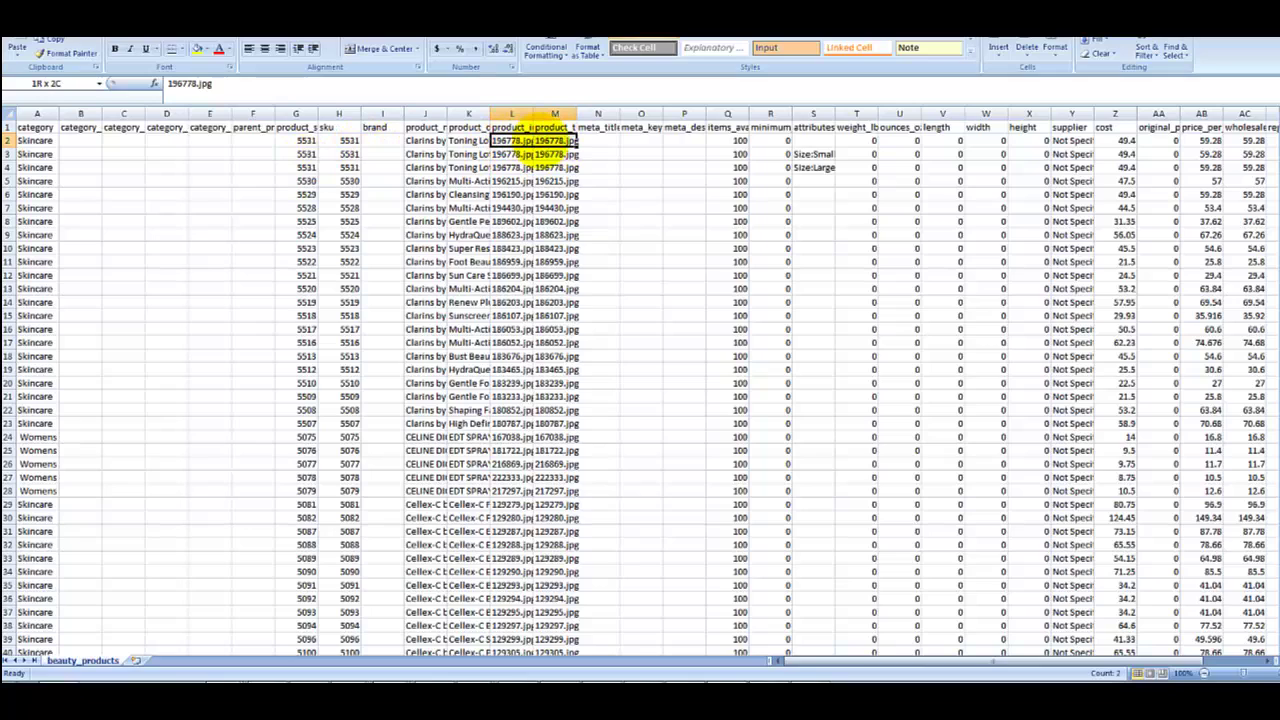
pyautogui.click(548, 155)
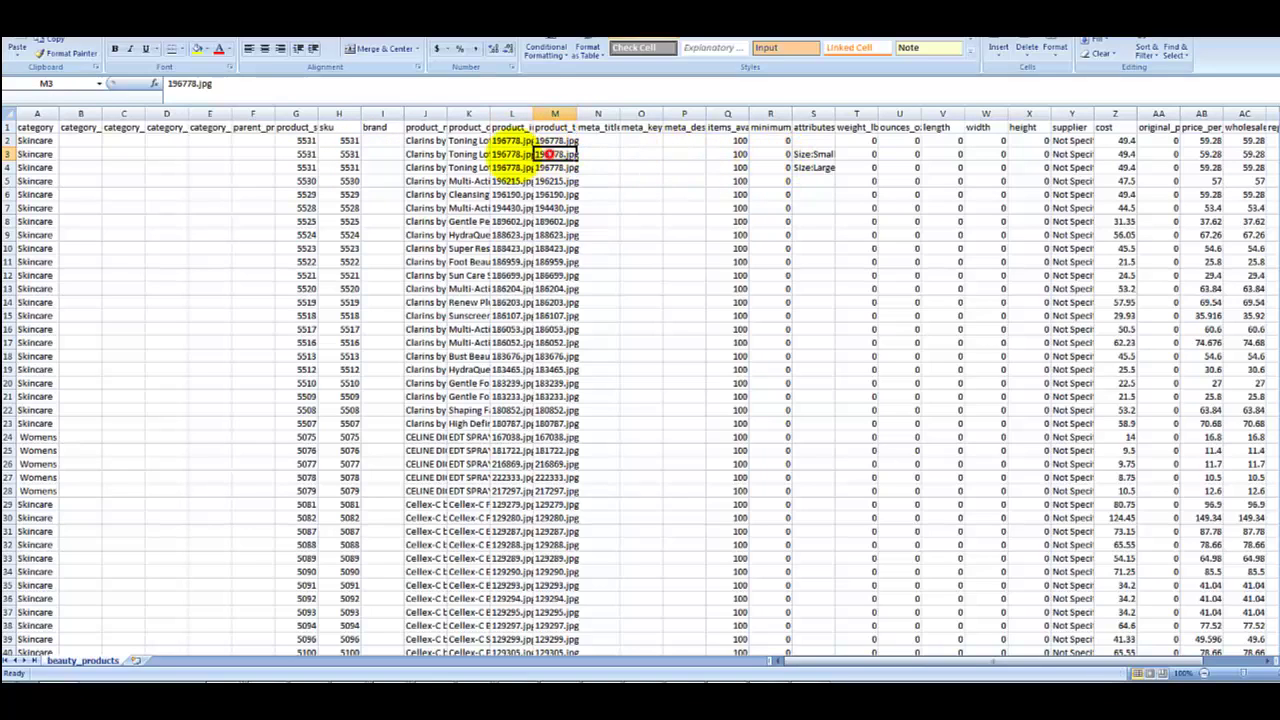
pyautogui.click(514, 155)
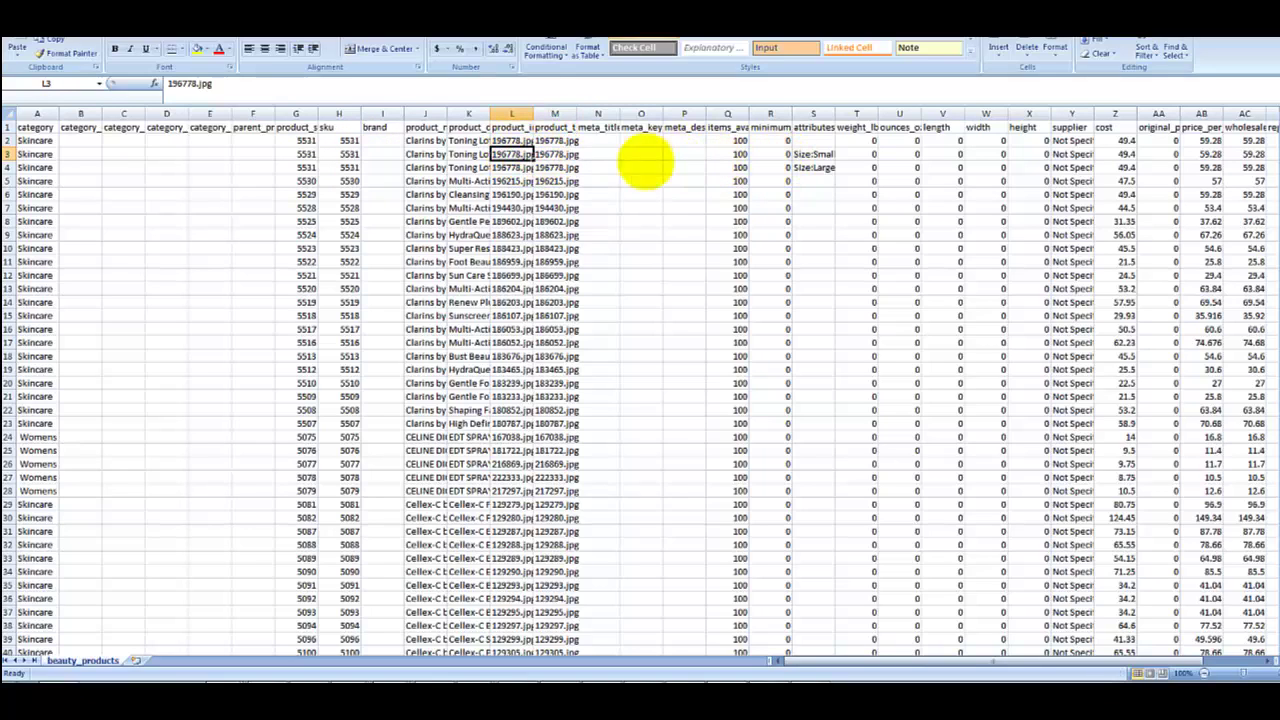
pyautogui.click(437, 155)
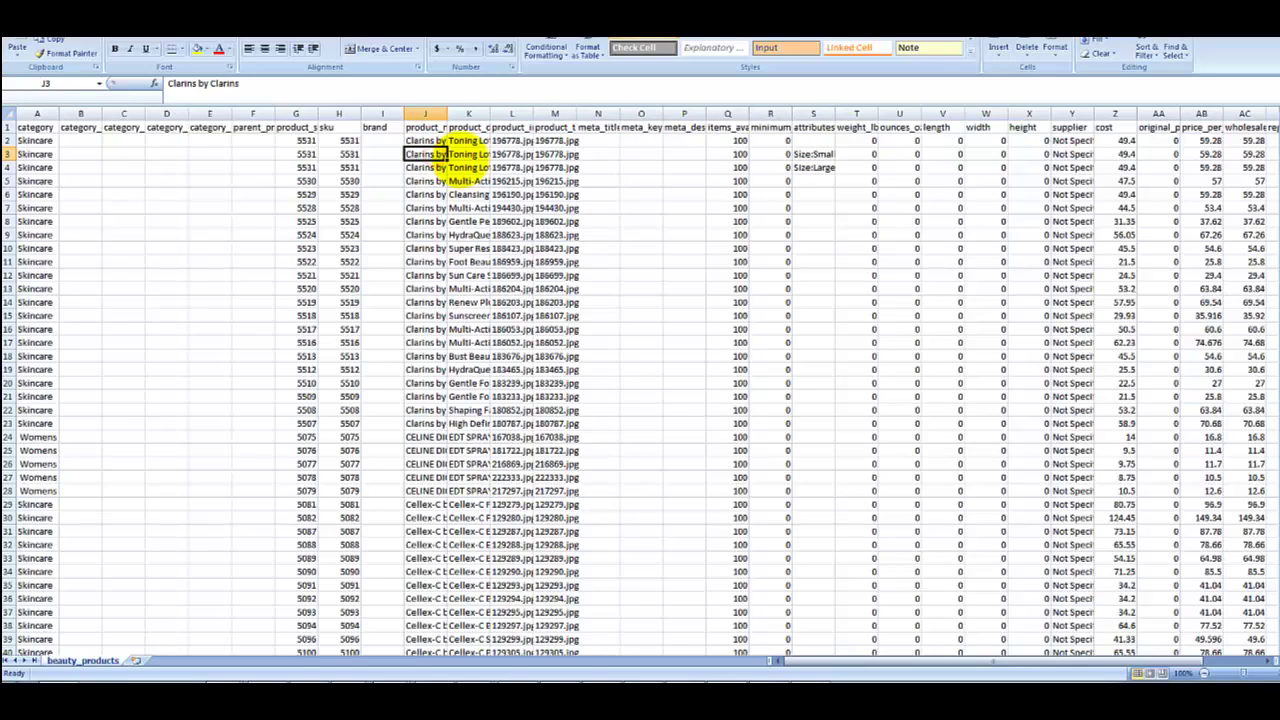
pyautogui.click(467, 155)
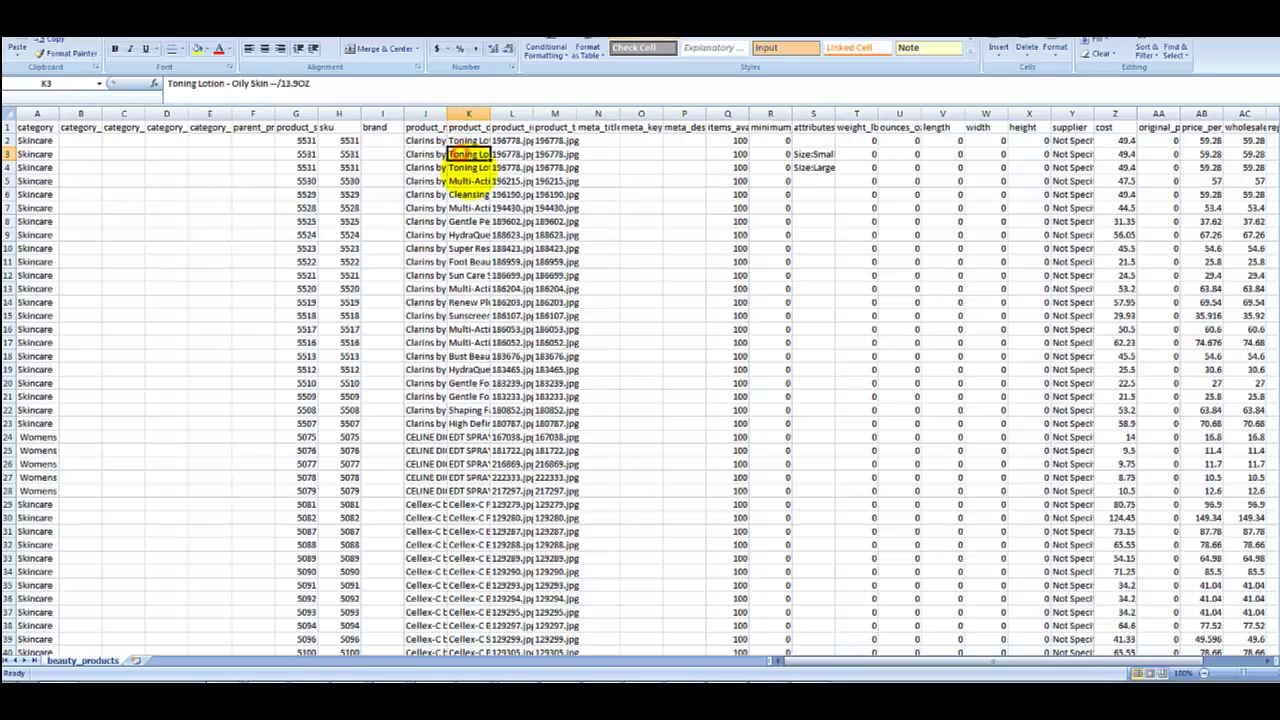
pyautogui.click(467, 141)
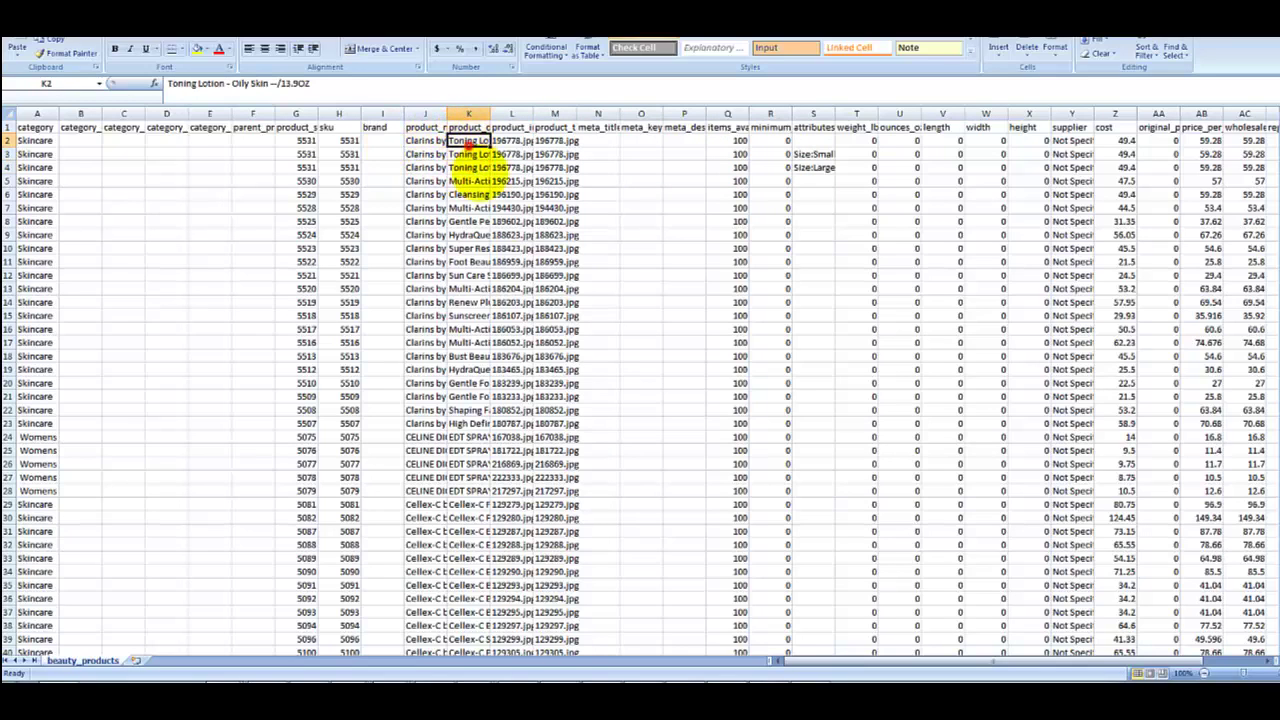
# - Examine the parent_prod_style_no header in F1 and the product style number and sku cells of the Size:Small row
pyautogui.press('Left')
pyautogui.press('Left')
pyautogui.press('Left')
pyautogui.press('Left')
pyautogui.press('Left')
pyautogui.press('Up')
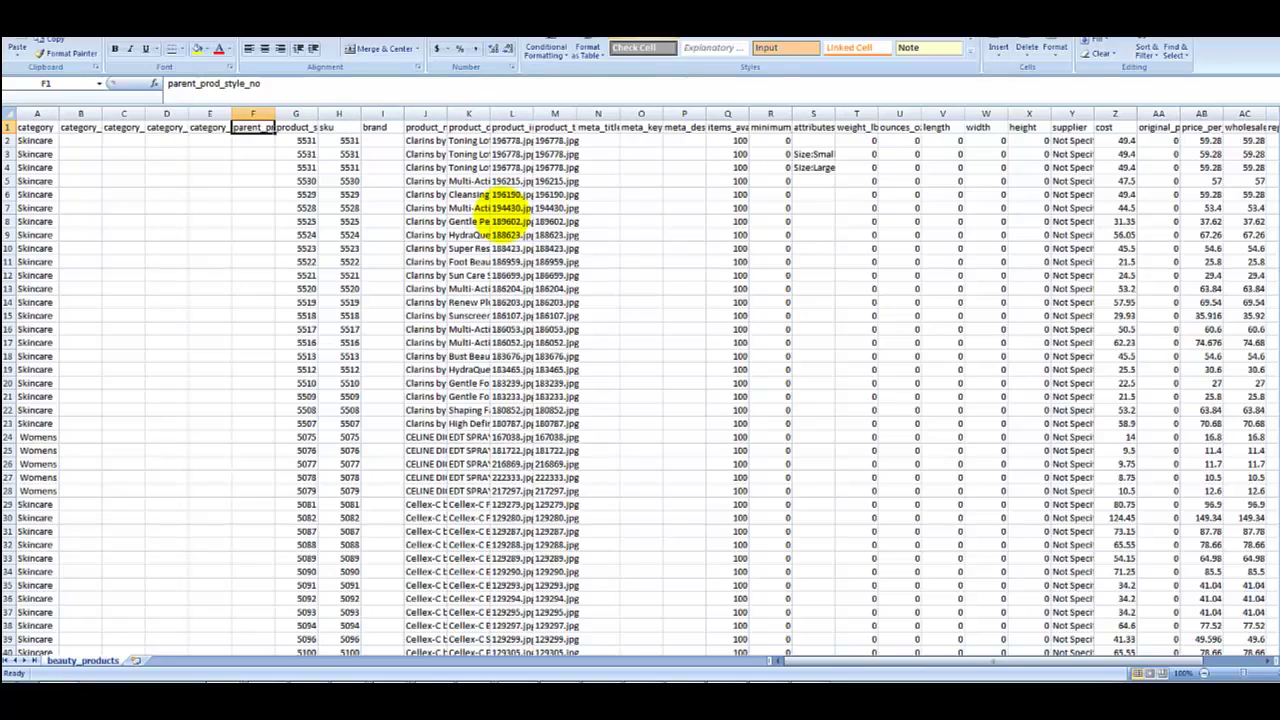
pyautogui.press('Down')
pyautogui.press('Down')
pyautogui.press('Right')
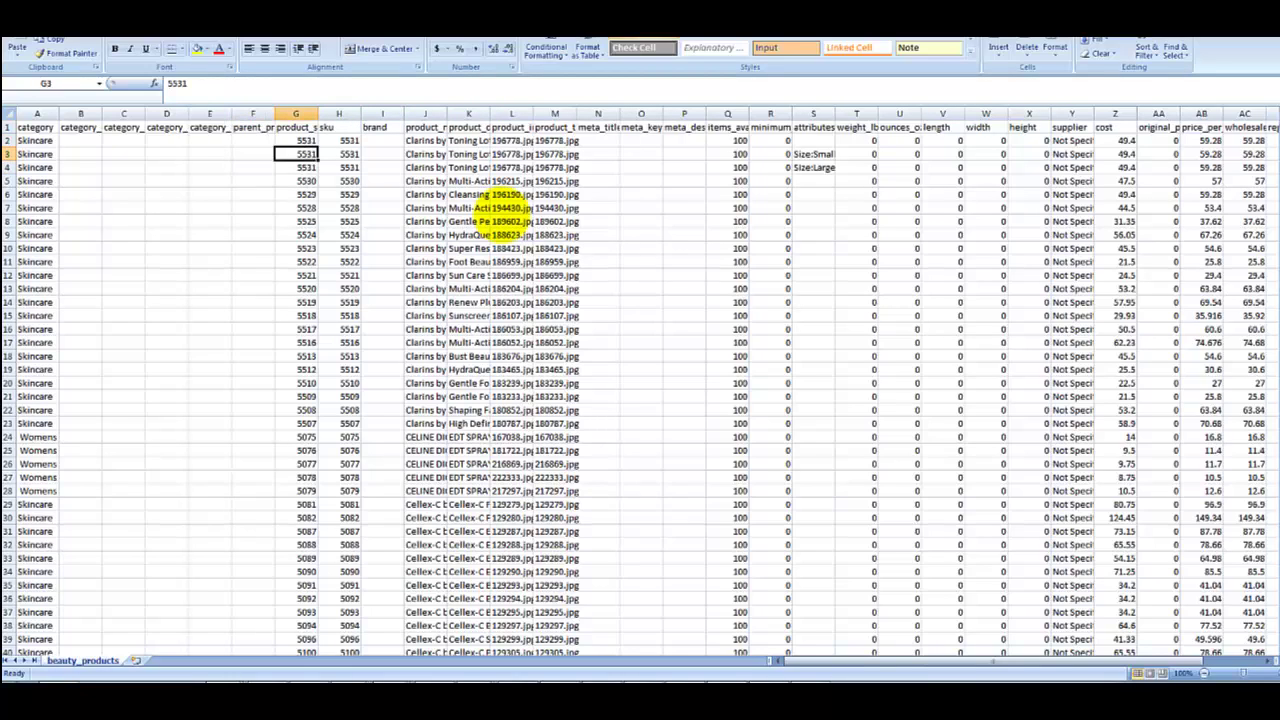
pyautogui.press('Right')
pyautogui.press('Left')
pyautogui.press('Left')
pyautogui.press('Up')
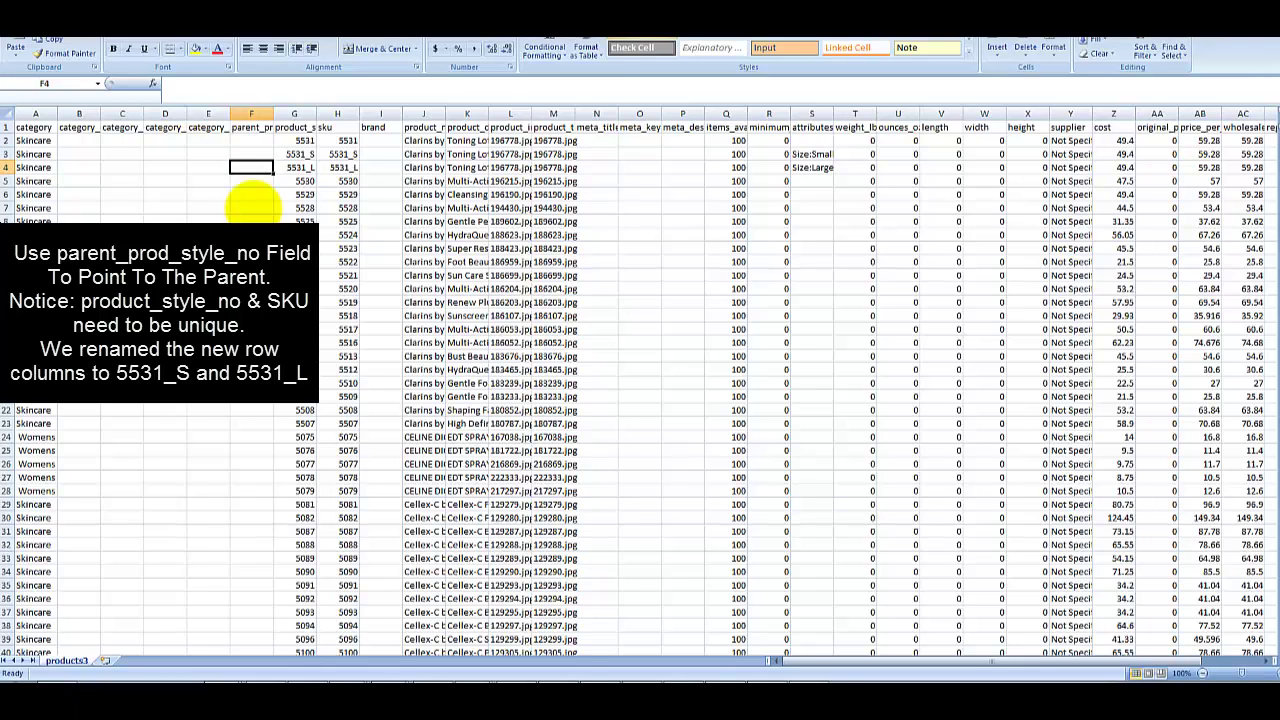
# - Enter the parent's style number 5531 as parent_prod_style_no for the Size:Small and Size:Large rows, cells F3 and F4
pyautogui.press('Right')
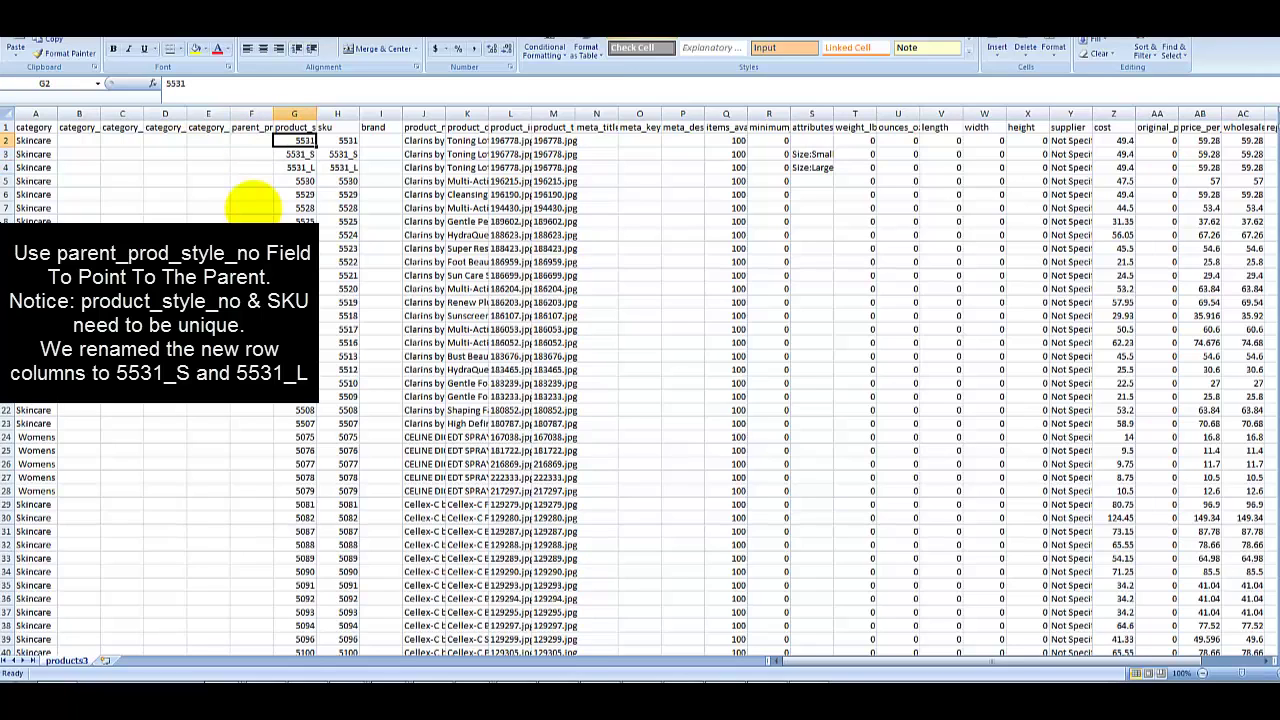
pyautogui.press('Down')
pyautogui.press('Left')
pyautogui.write('55')
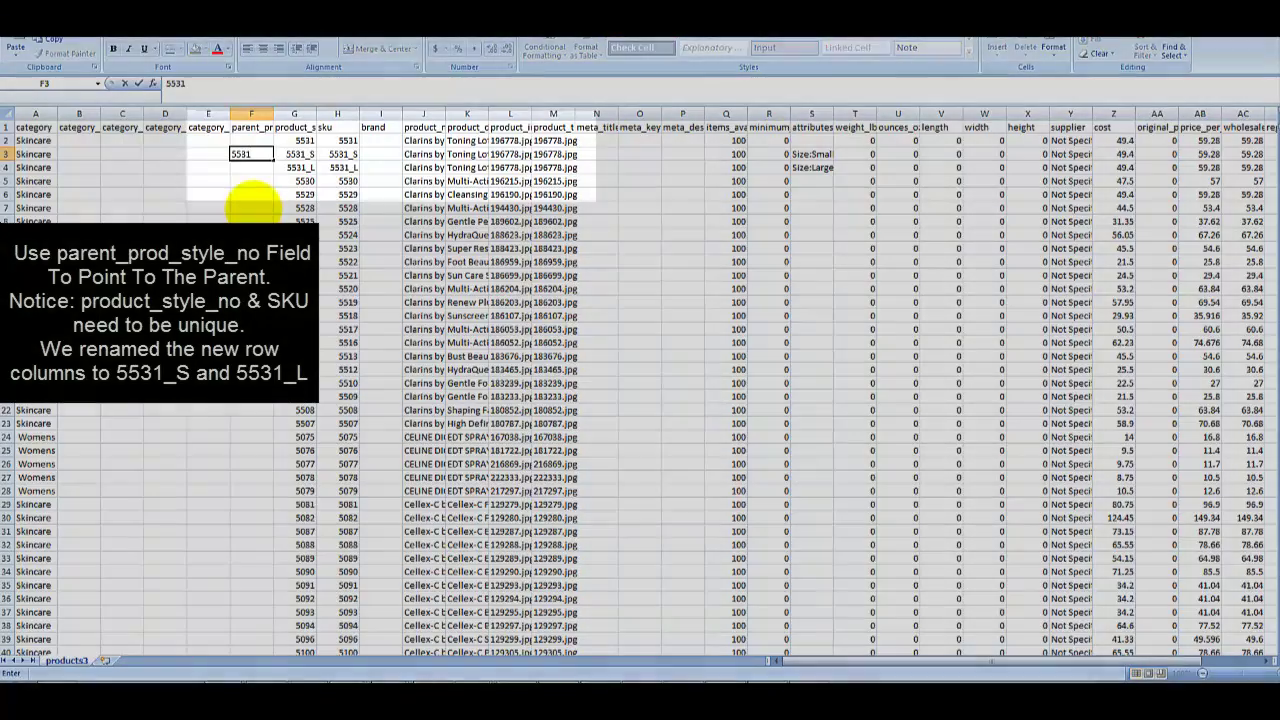
pyautogui.press('Return')
pyautogui.press('Up')
pyautogui.hotkey('ctrl', 'c')
pyautogui.press('Down')
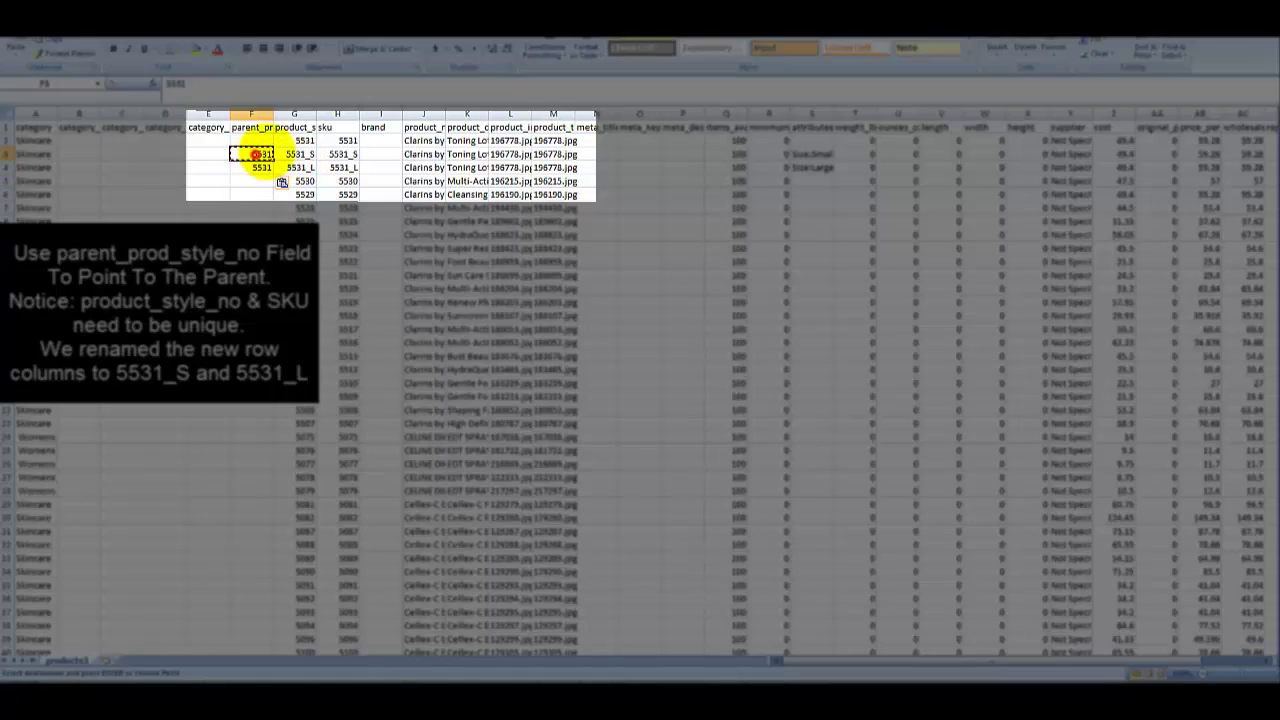
pyautogui.click(298, 140)
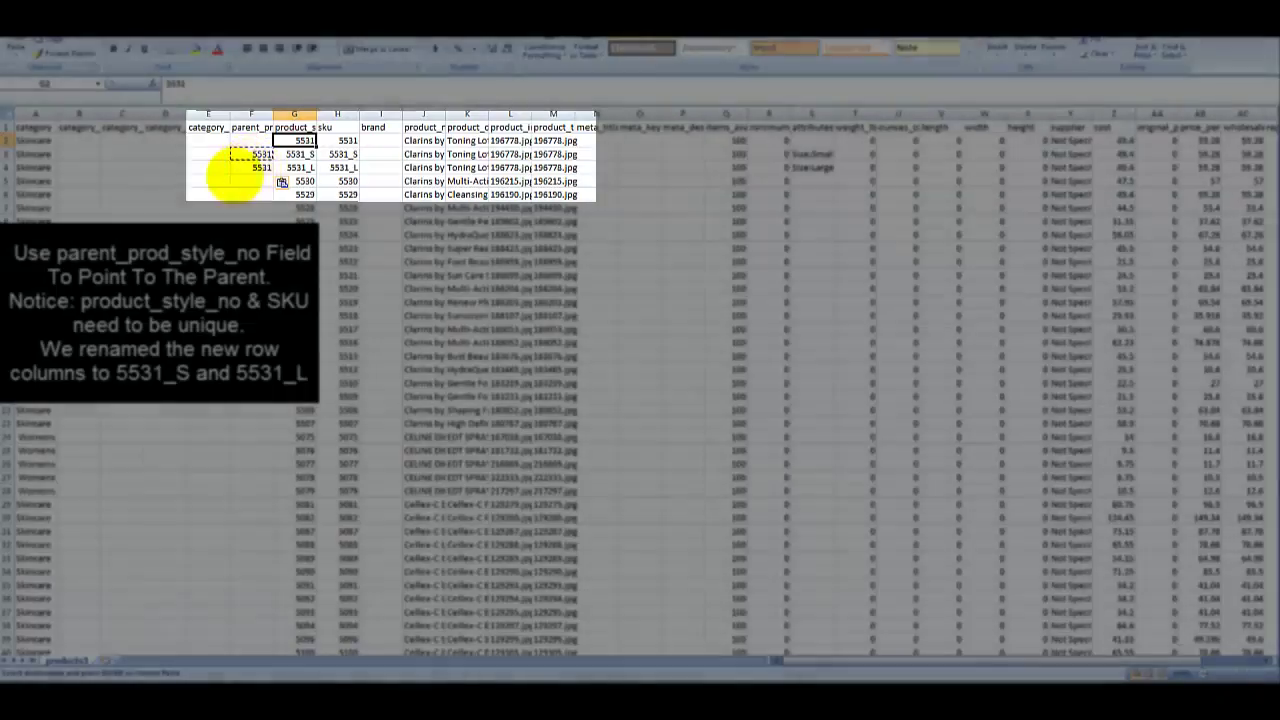
# - Save the sheet as products4.csv in CSV (Comma delimited) format and keep the workbook in that format
pyautogui.click(200, 180)
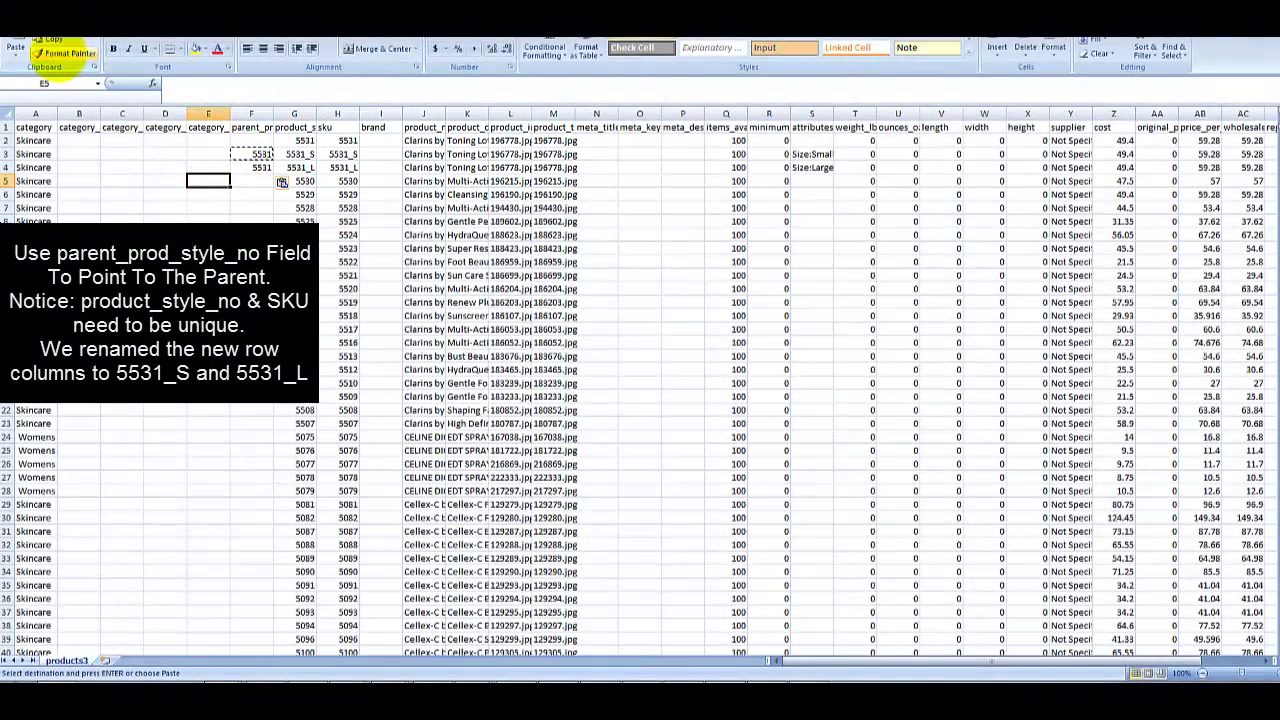
pyautogui.click(240, 221)
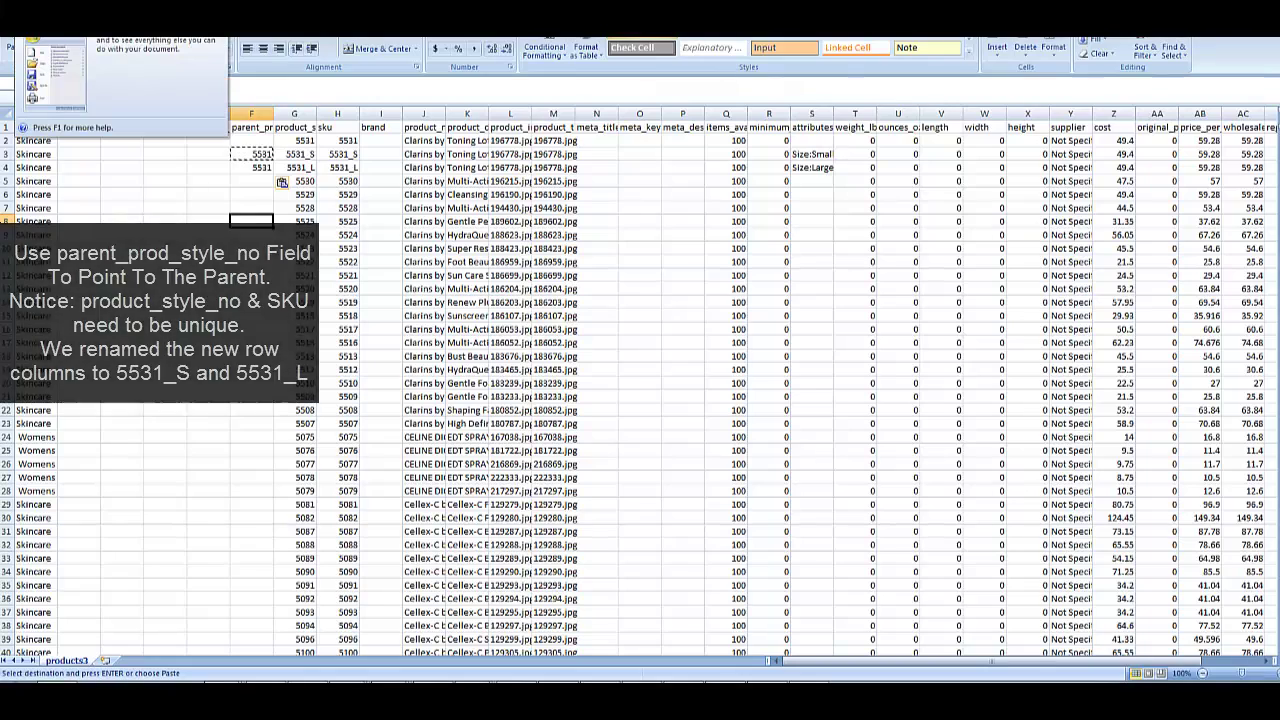
pyautogui.click(15, 38)
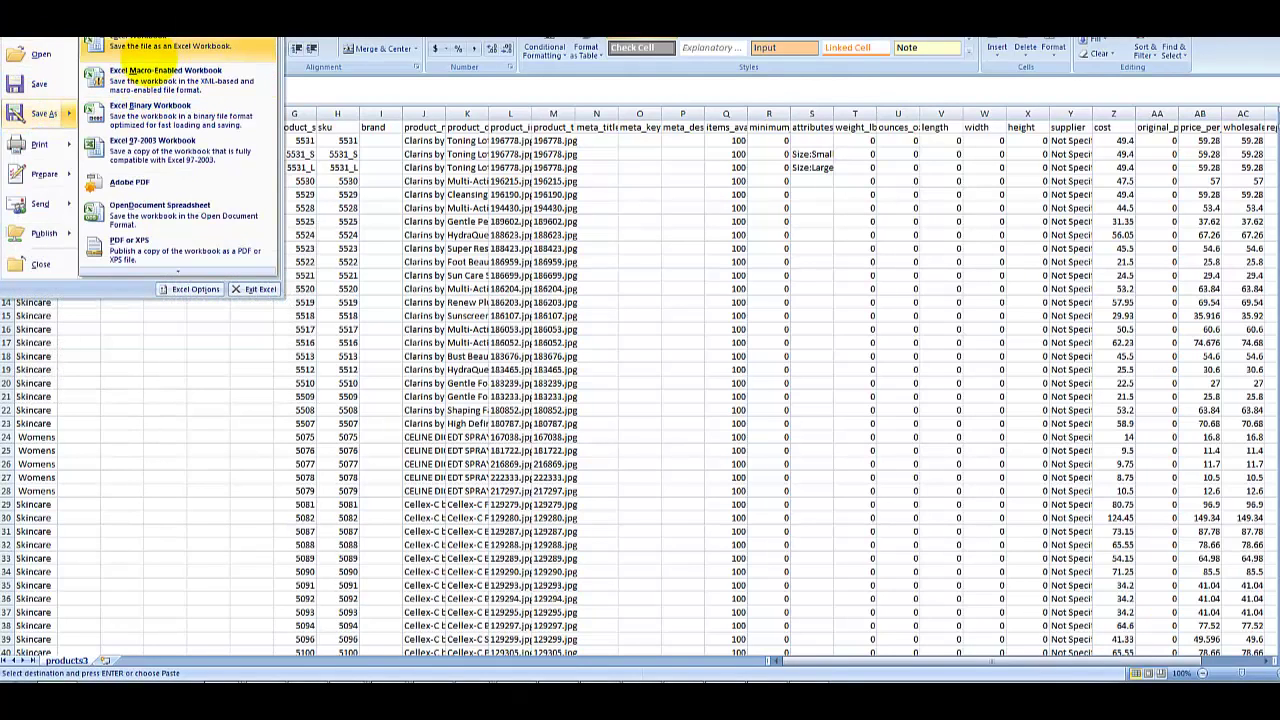
pyautogui.click(15, 113)
pyautogui.click(255, 283)
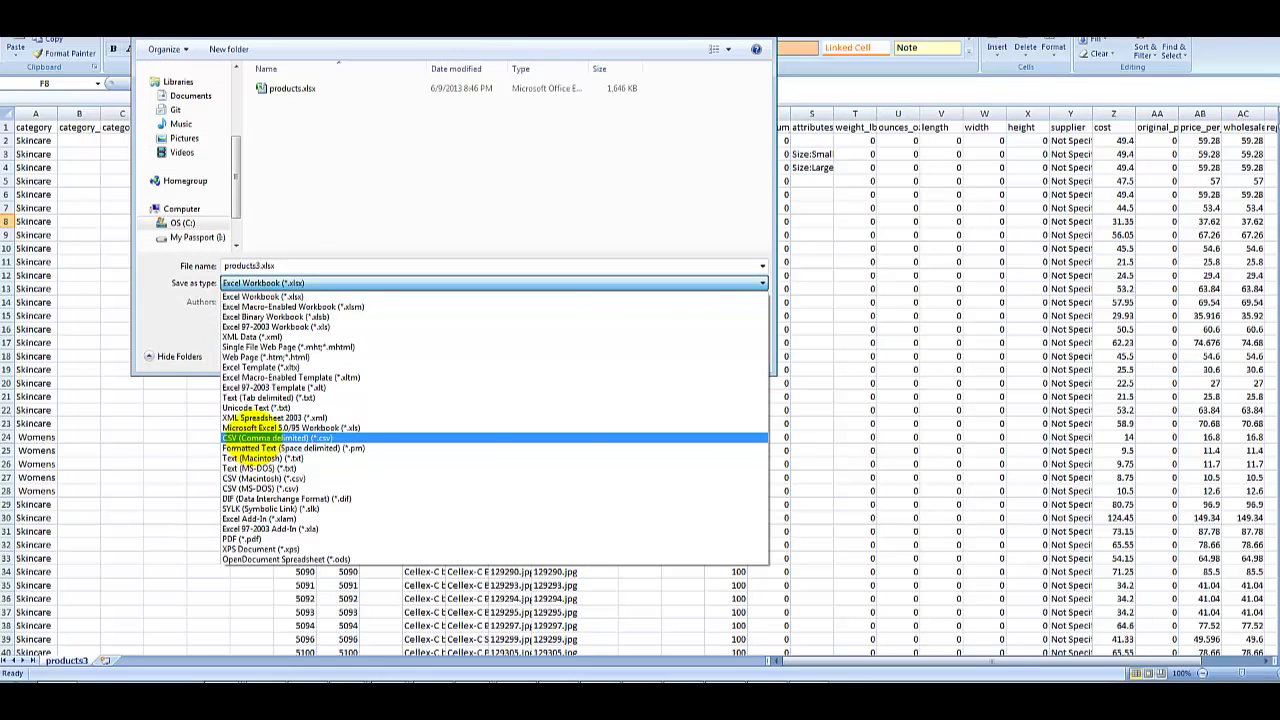
pyautogui.click(262, 438)
pyautogui.click(257, 265)
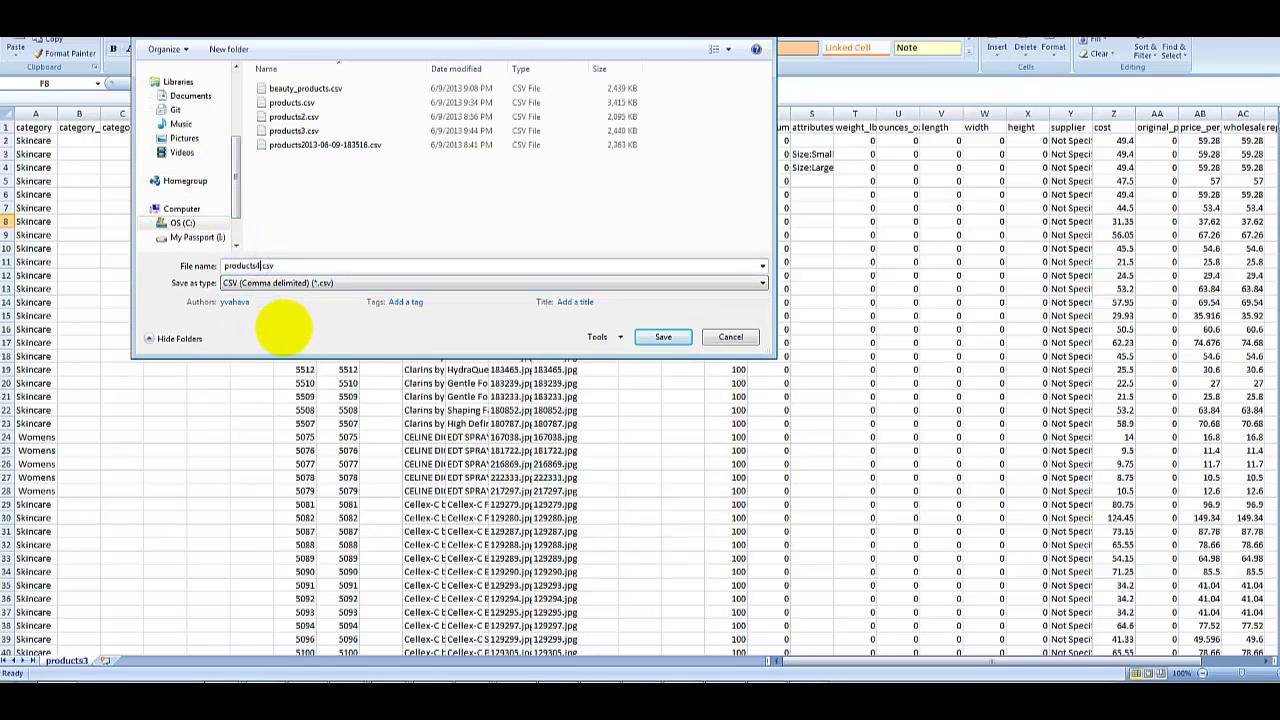
pyautogui.write('4')
pyautogui.click(650, 336)
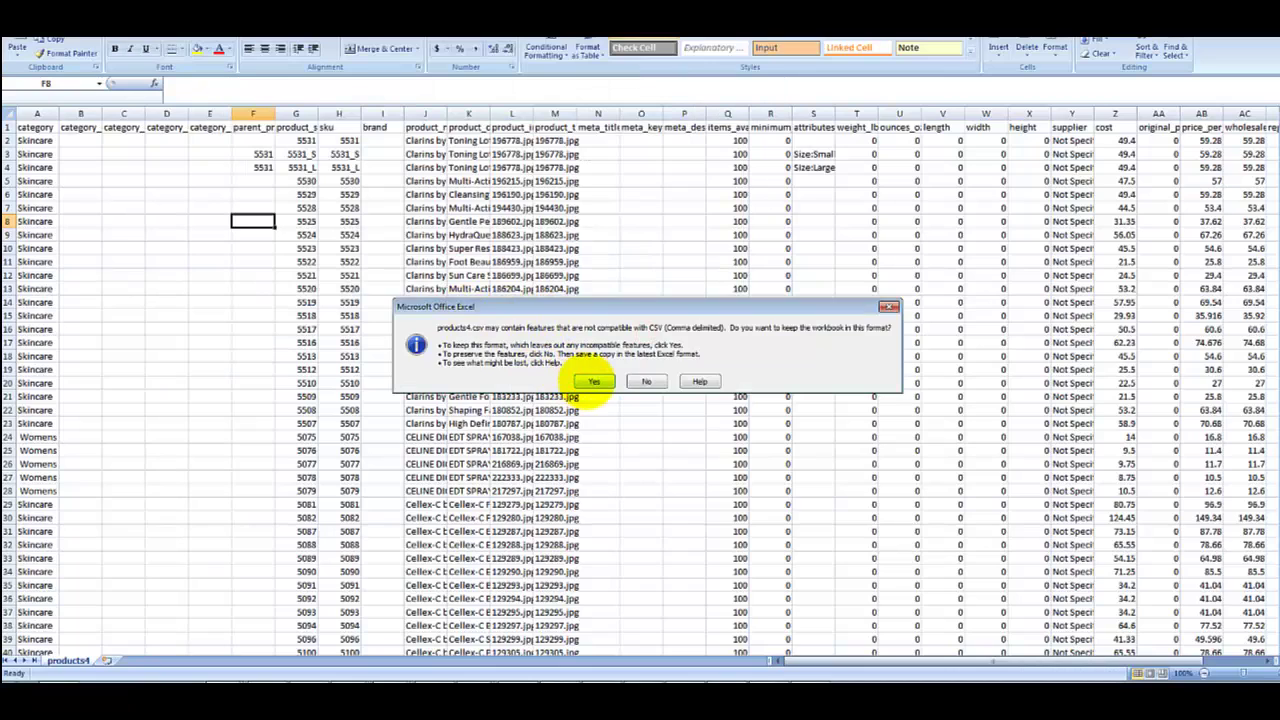
pyautogui.click(594, 381)
# - Switch to the store's admin page in the browser and upload products4.csv into the product database
pyautogui.click(689, 677)
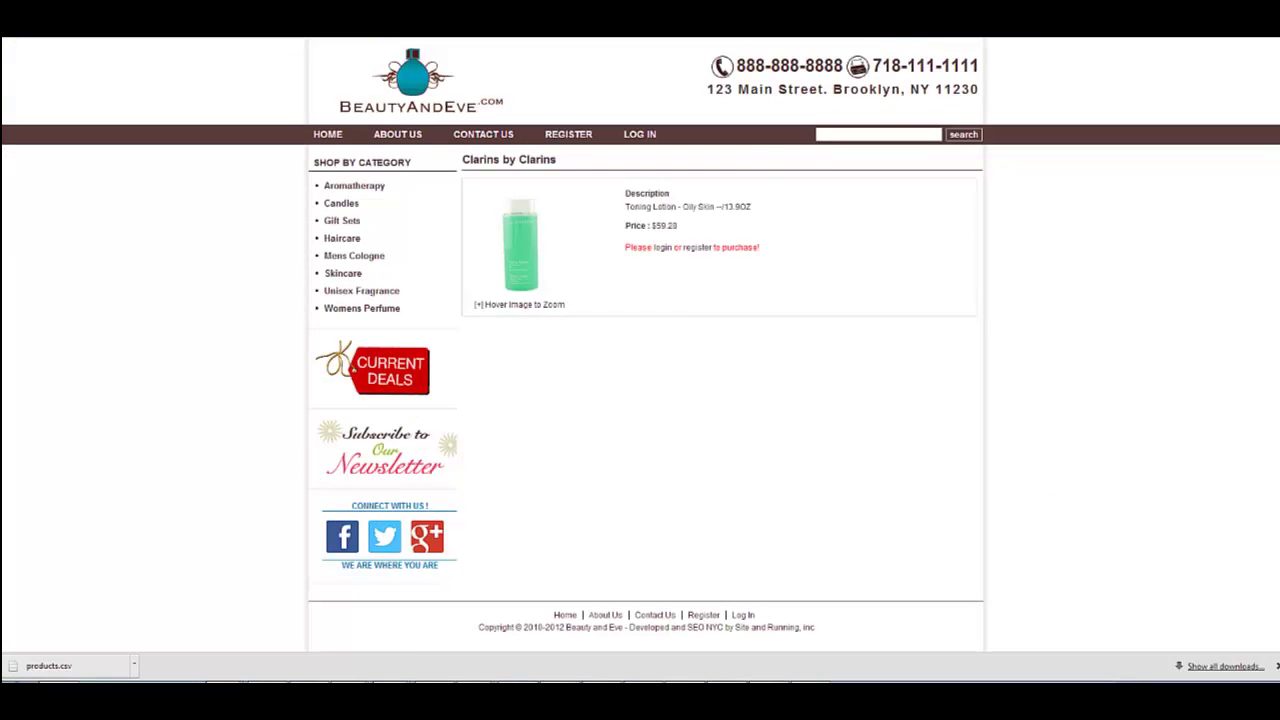
pyautogui.click(143, 28)
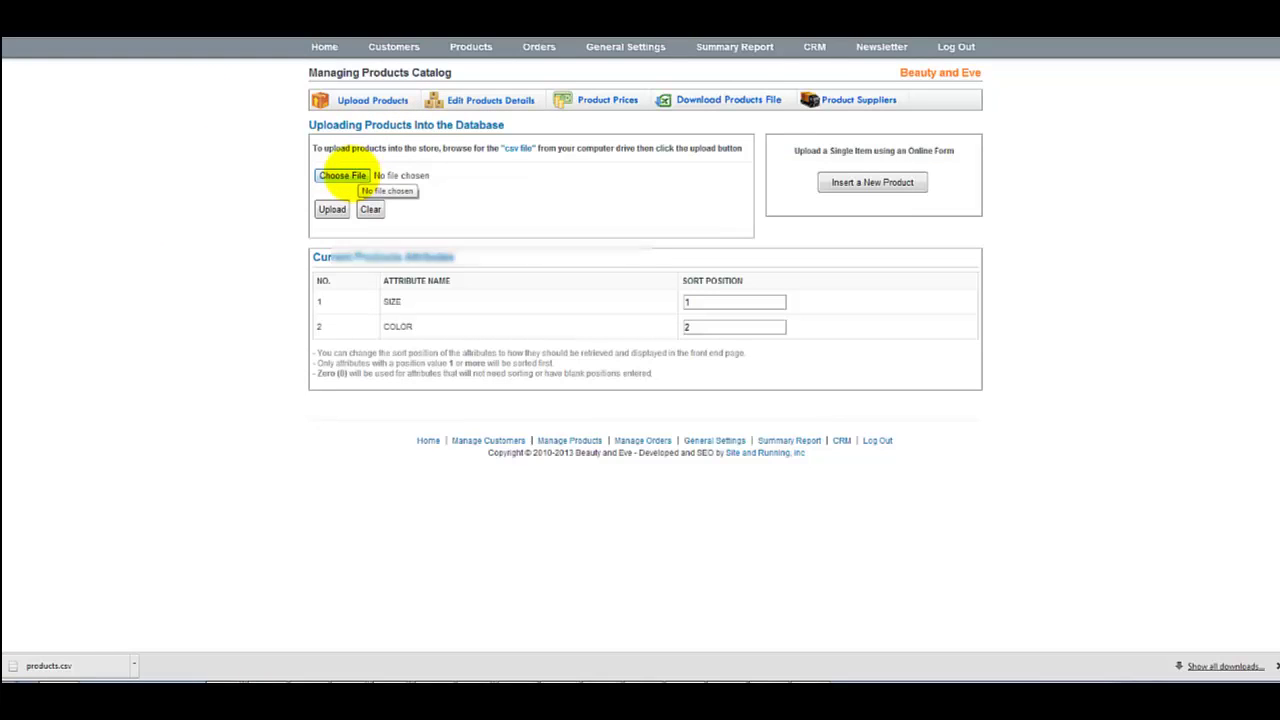
pyautogui.click(343, 175)
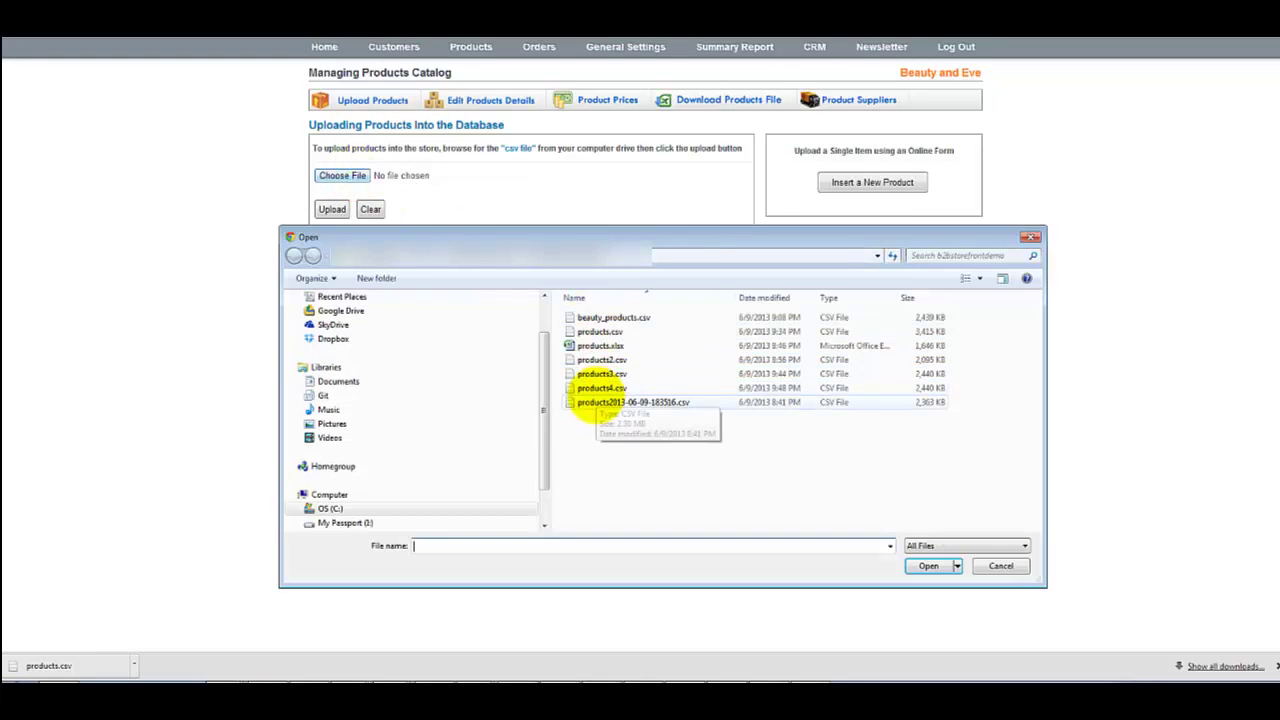
pyautogui.doubleClick(595, 388)
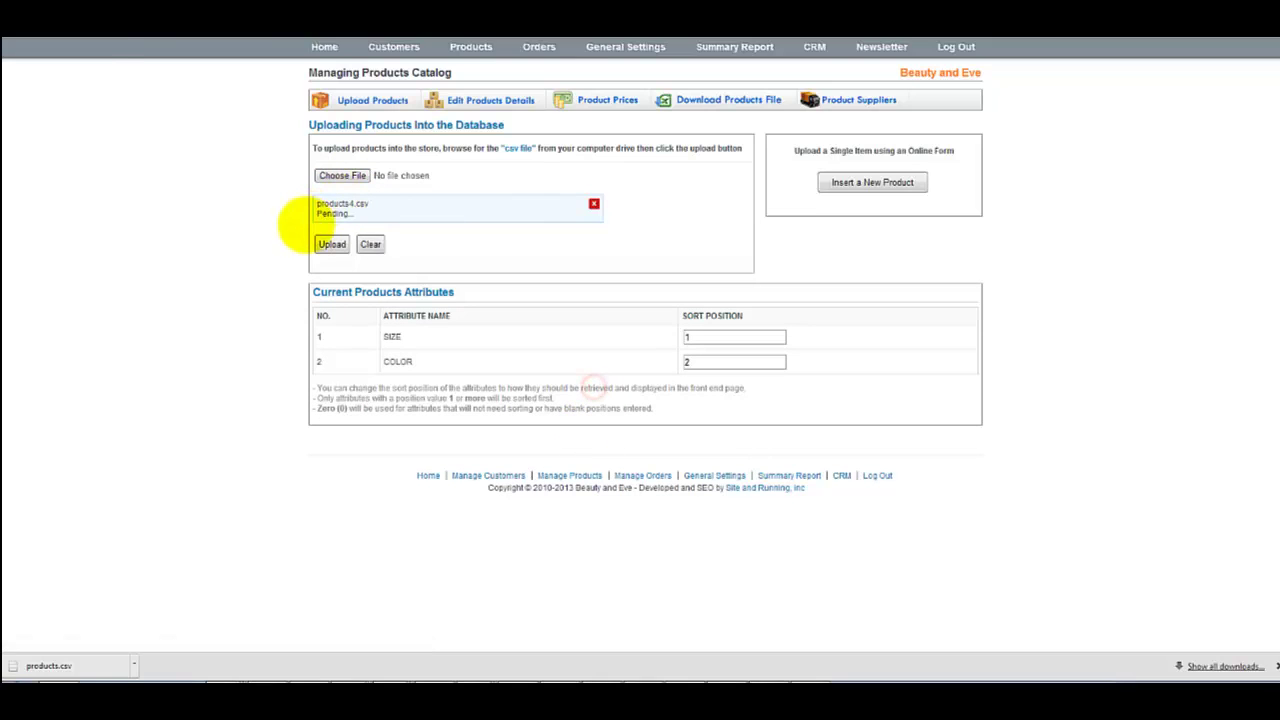
pyautogui.click(330, 246)
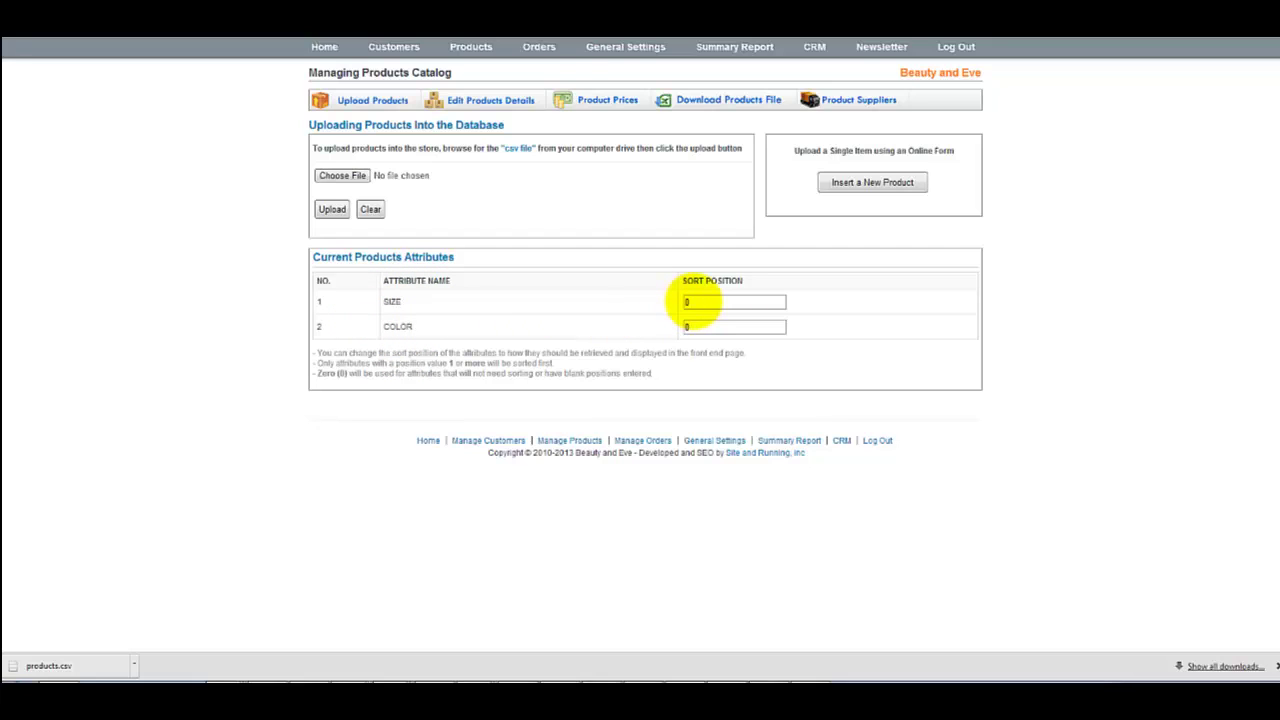
# - Set the sort position of the SIZE attribute to 1 and of the COLOR attribute to 2
pyautogui.click(692, 302)
pyautogui.write('1')
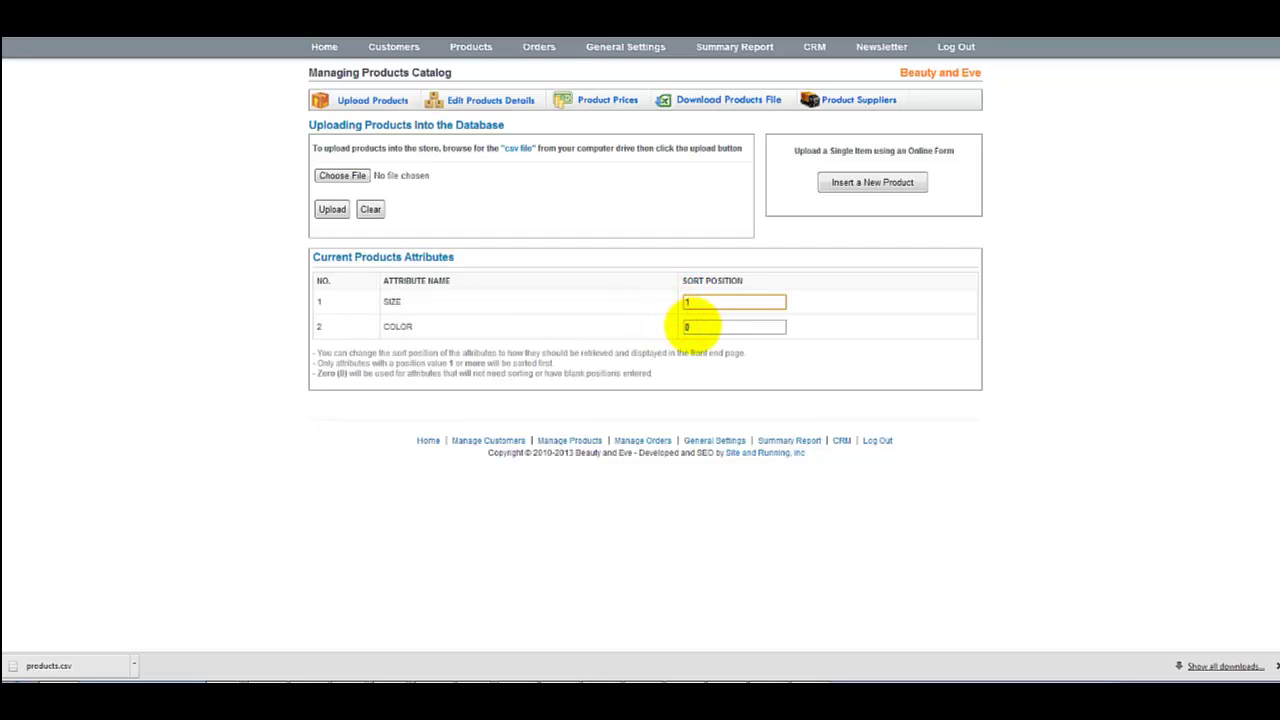
pyautogui.press('Tab')
pyautogui.doubleClick(692, 328)
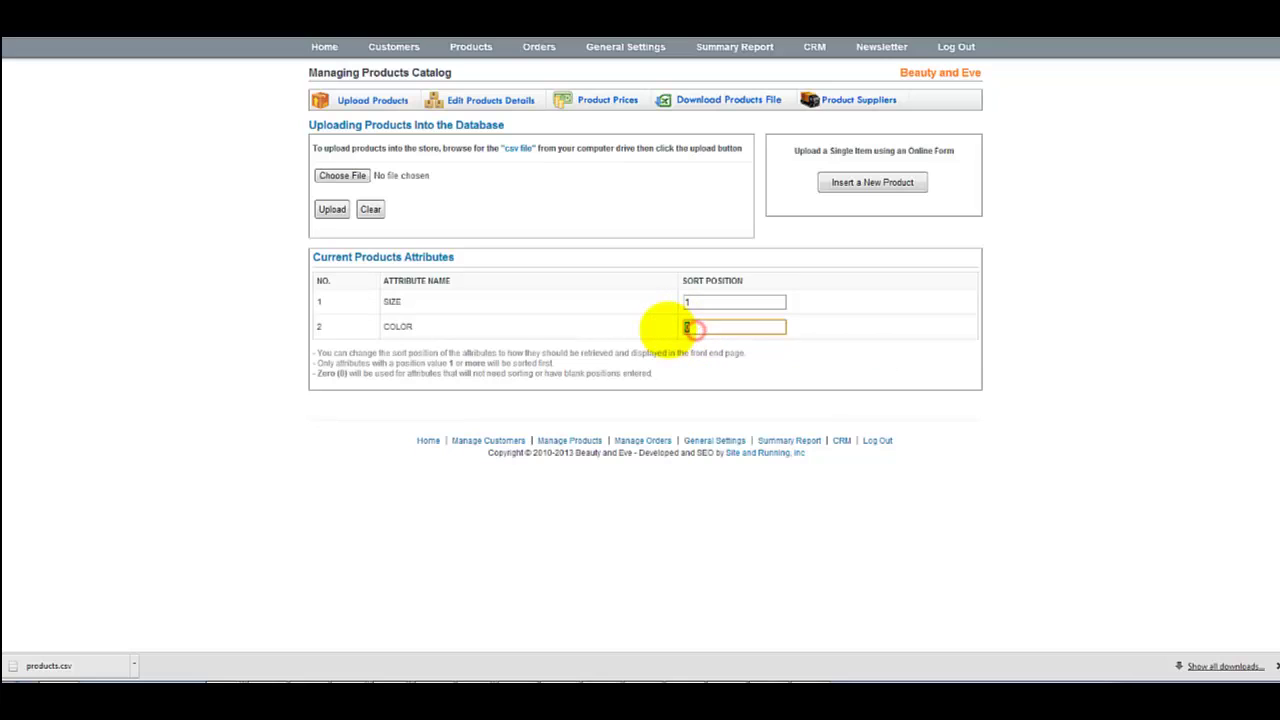
pyautogui.write('2')
pyautogui.press('Tab')
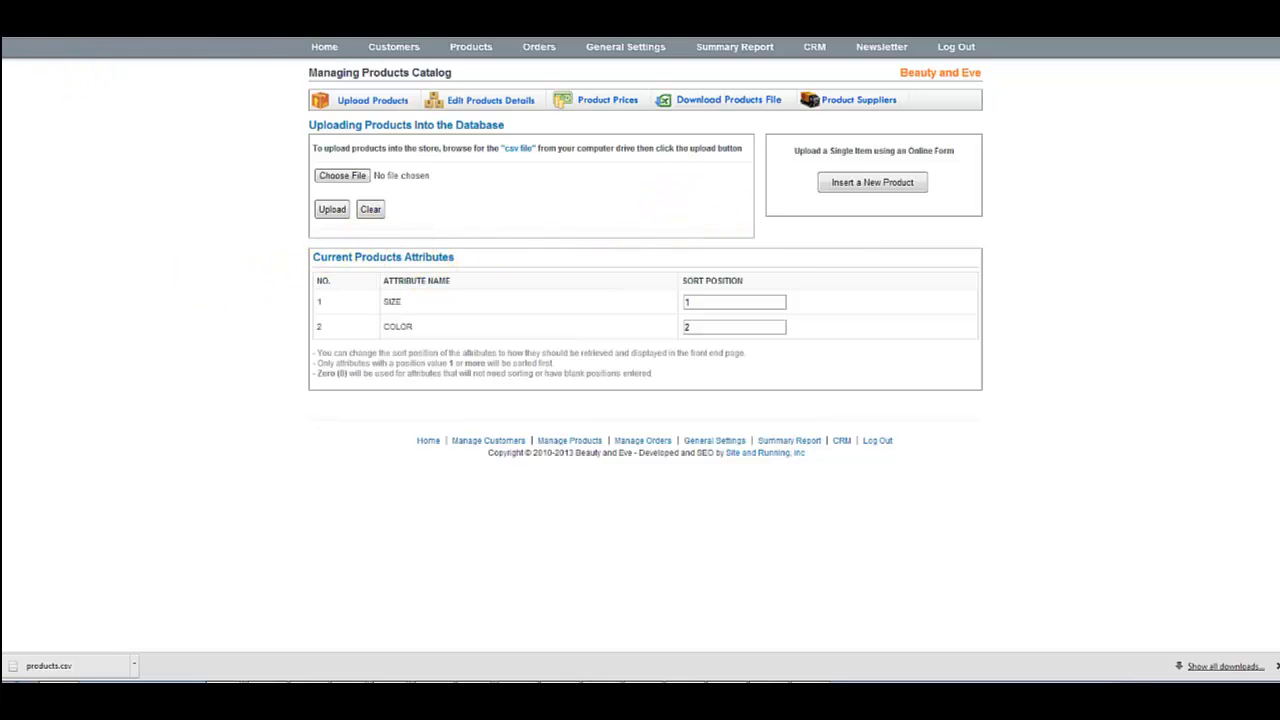
# - Go to the BeautyAndEve storefront's home page and activate its product search
pyautogui.click(120, 30)
pyautogui.click(335, 135)
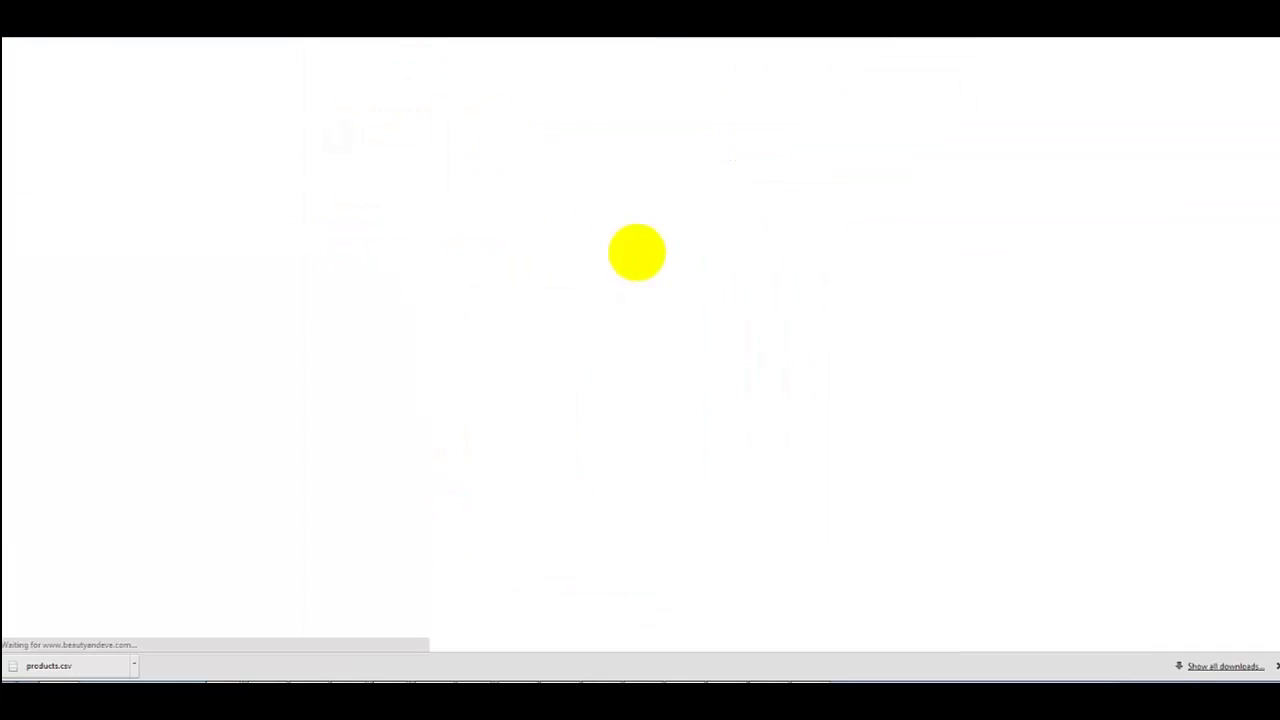
pyautogui.click(838, 133)
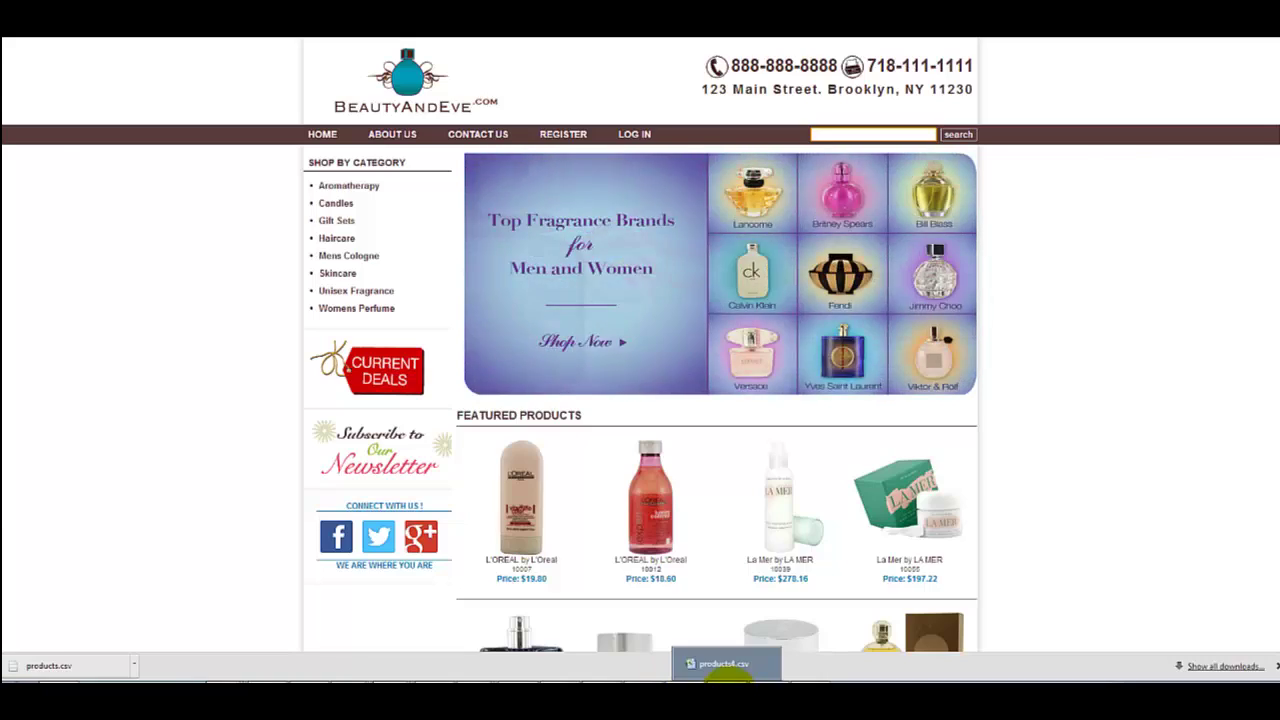
# - Switch to products4.csv in Excel and copy the parent product's description text from cell K2
pyautogui.click(728, 668)
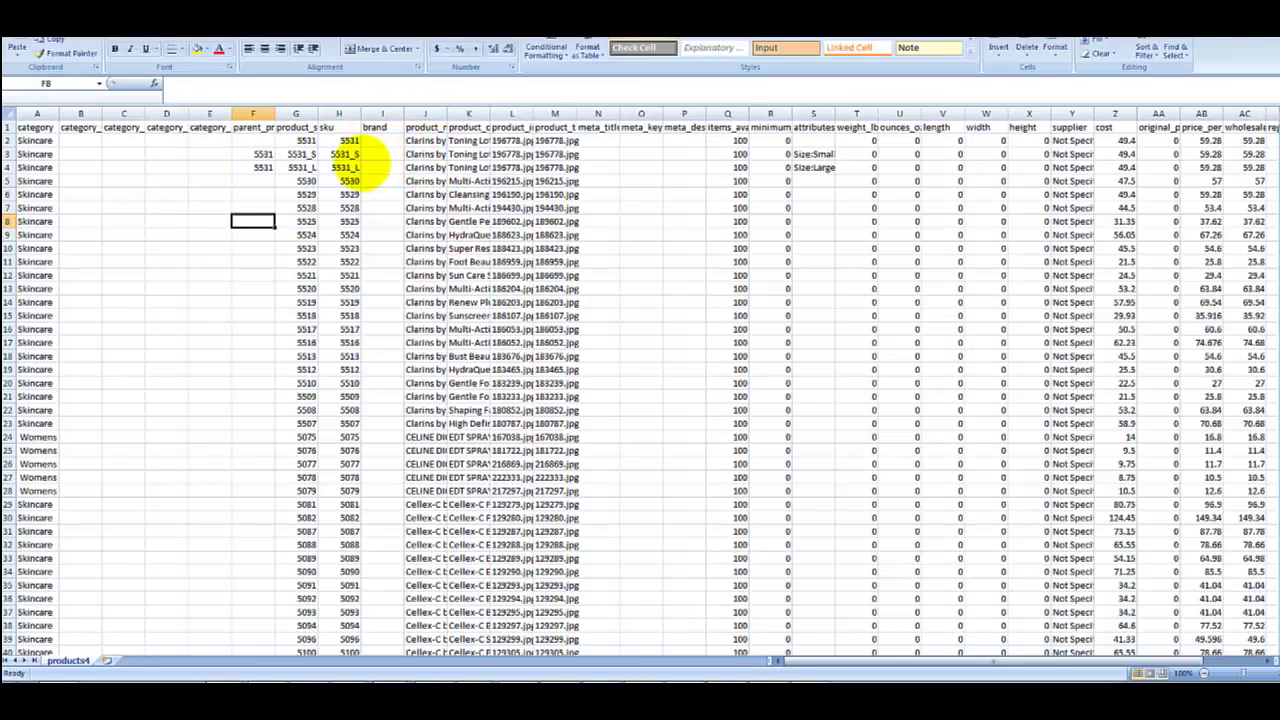
pyautogui.click(425, 140)
pyautogui.click(470, 141)
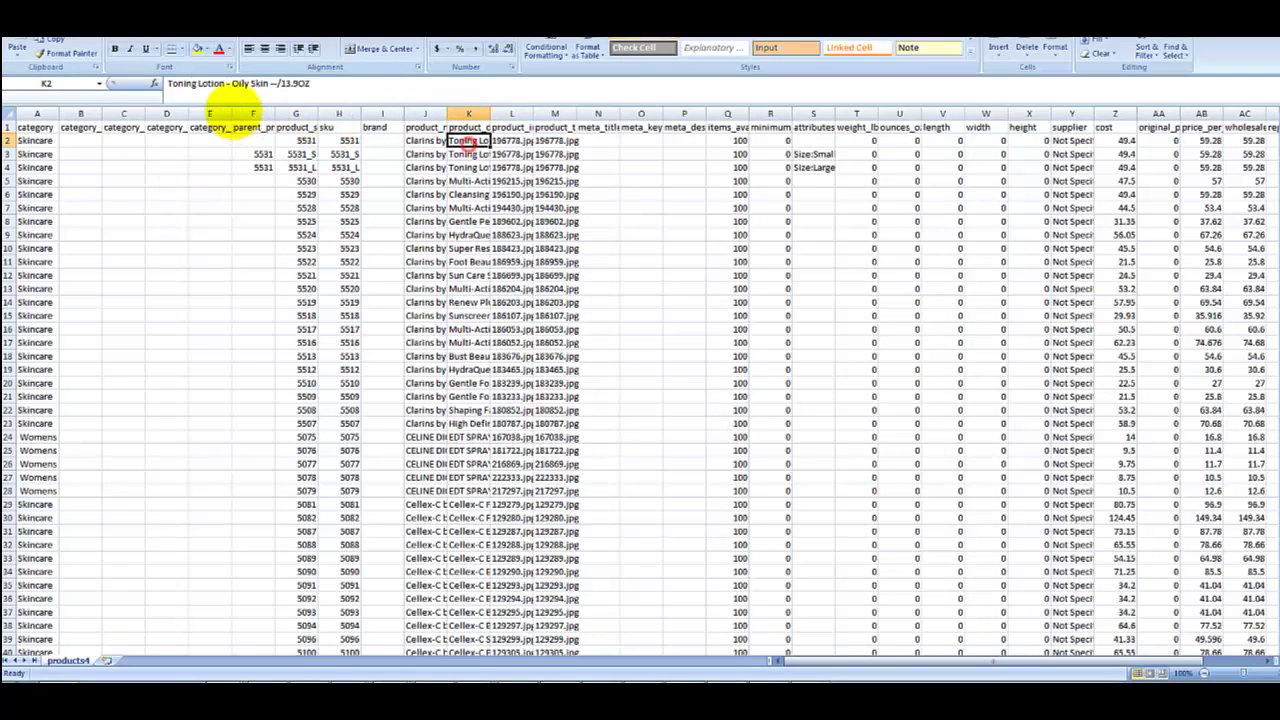
pyautogui.moveTo(349, 87); pyautogui.dragTo(250, 84)
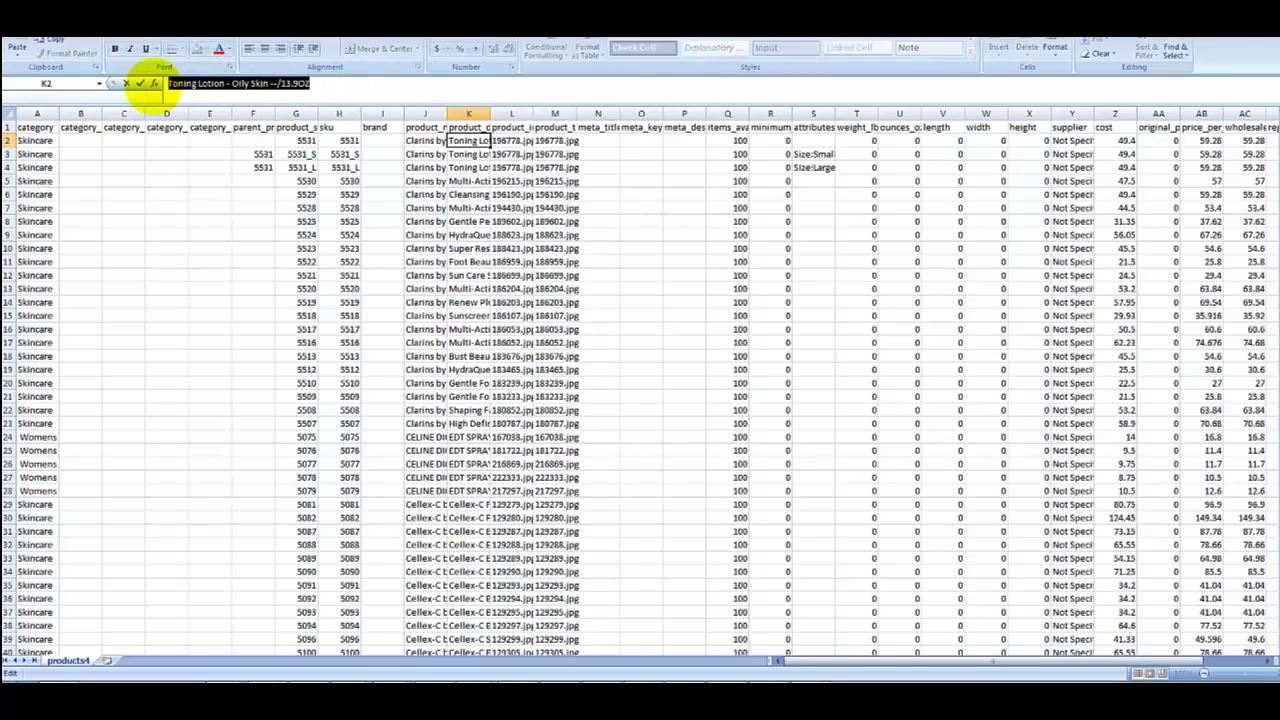
pyautogui.moveTo(171, 82); pyautogui.dragTo(325, 88)
pyautogui.click(317, 88)
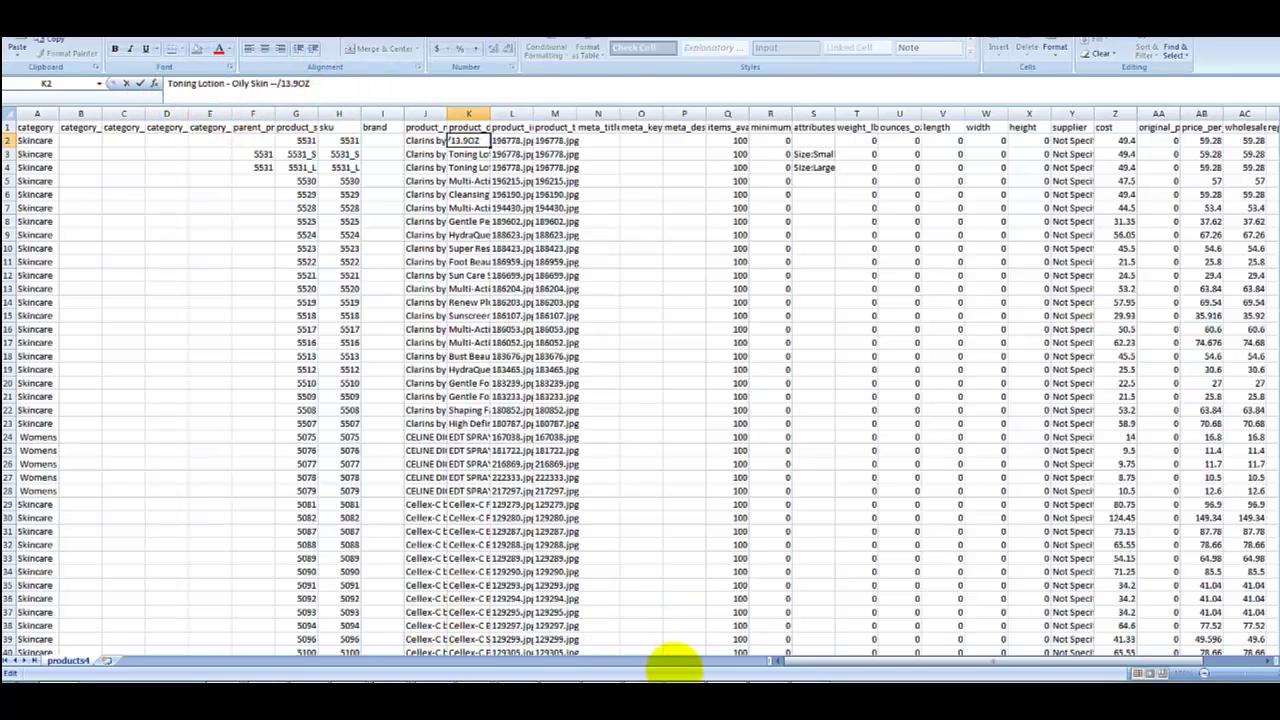
# - Switch back to the storefront, search for "Toning Lotion - Oily Skin --/13.9OZ" and open the details of item 5531
pyautogui.click(695, 690)
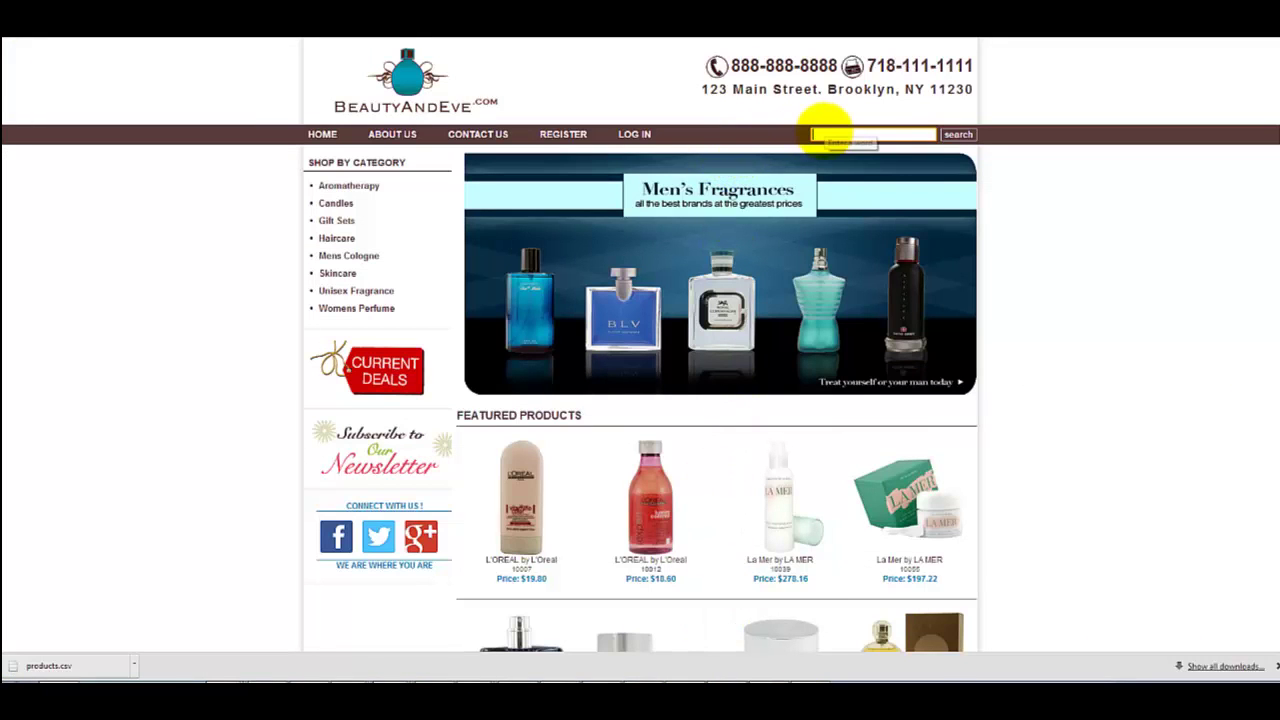
pyautogui.hotkey('ctrl', 'v')
pyautogui.press('Return')
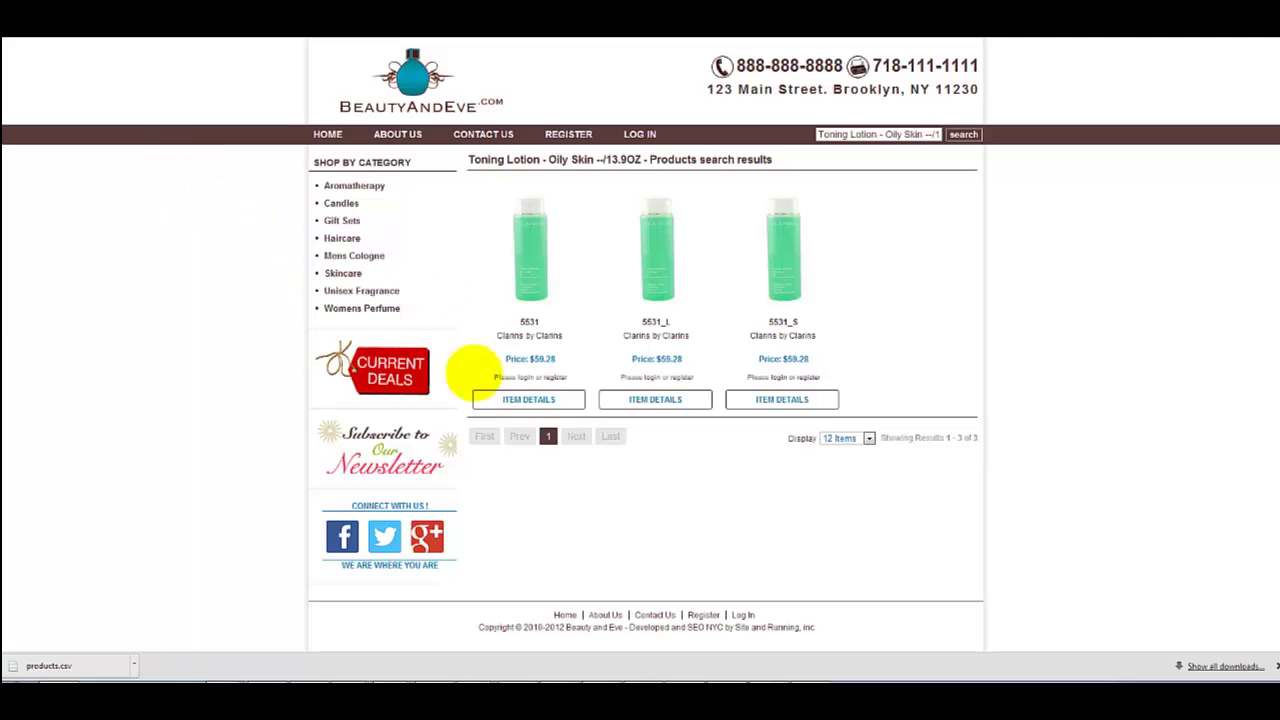
pyautogui.click(474, 374)
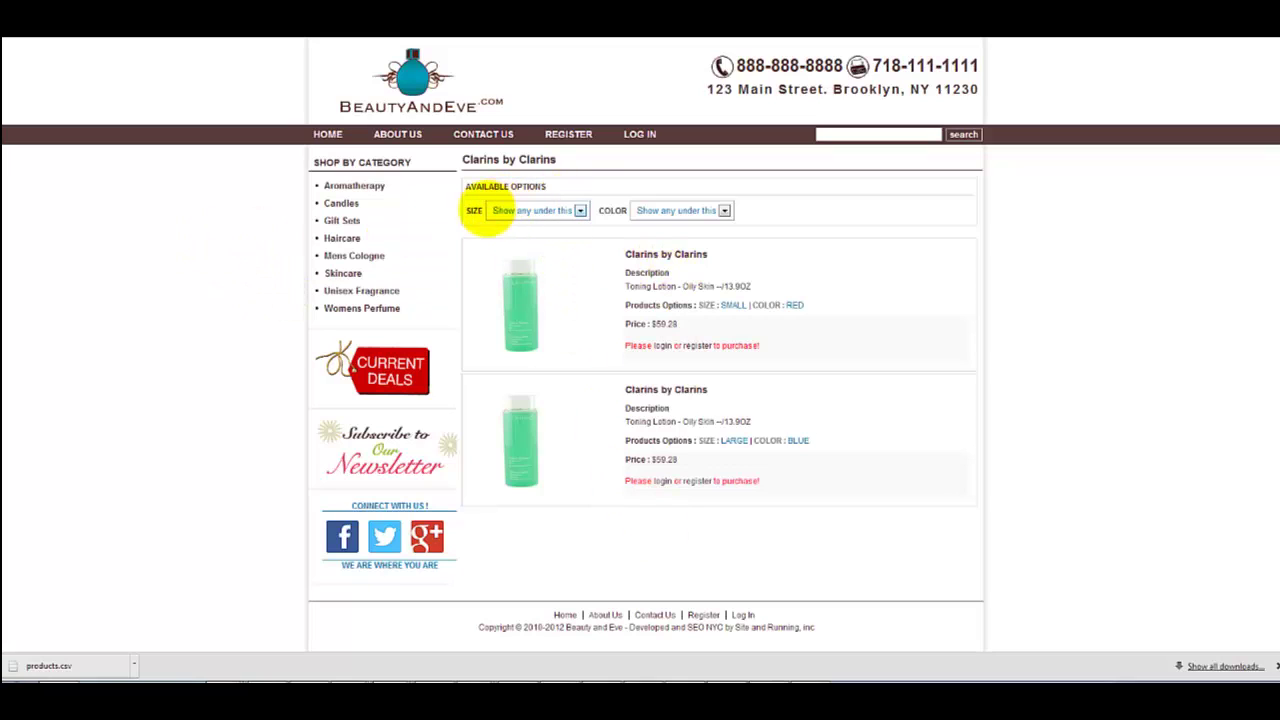
# - Examine the choices offered by the product's SIZE and COLOR options without selecting any
pyautogui.click(525, 211)
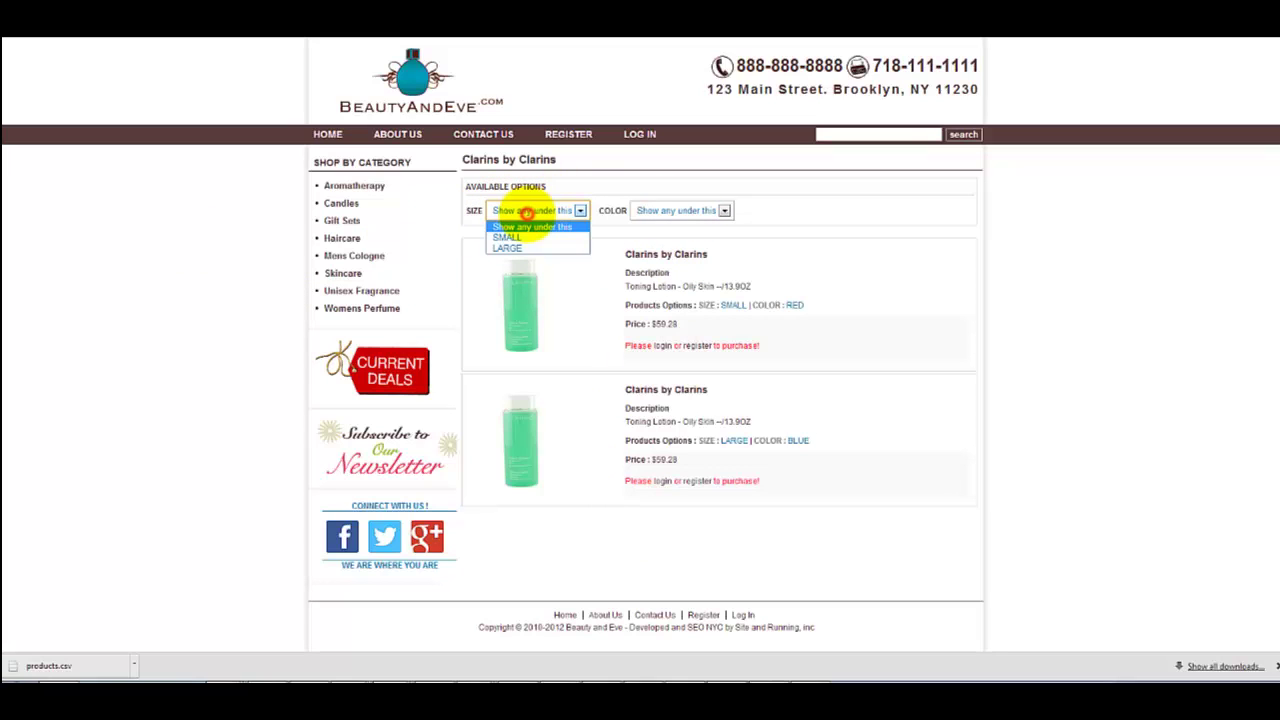
pyautogui.click(598, 178)
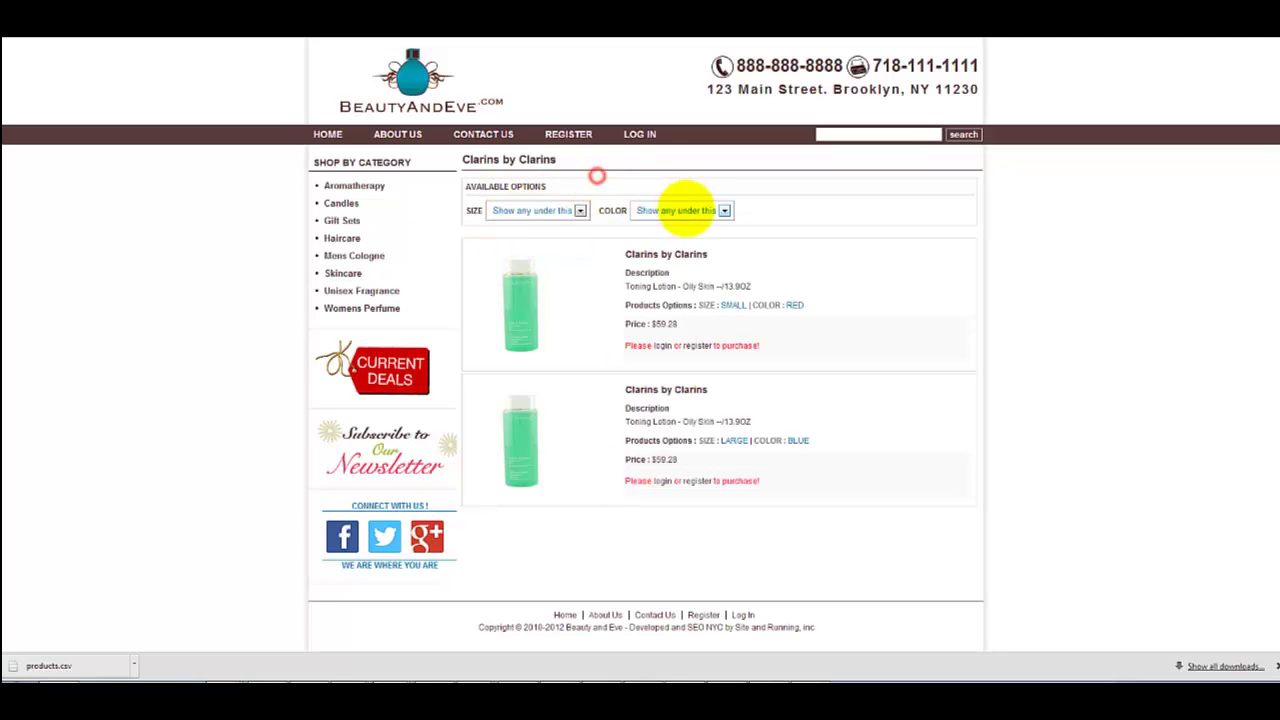
pyautogui.click(686, 210)
pyautogui.click(638, 178)
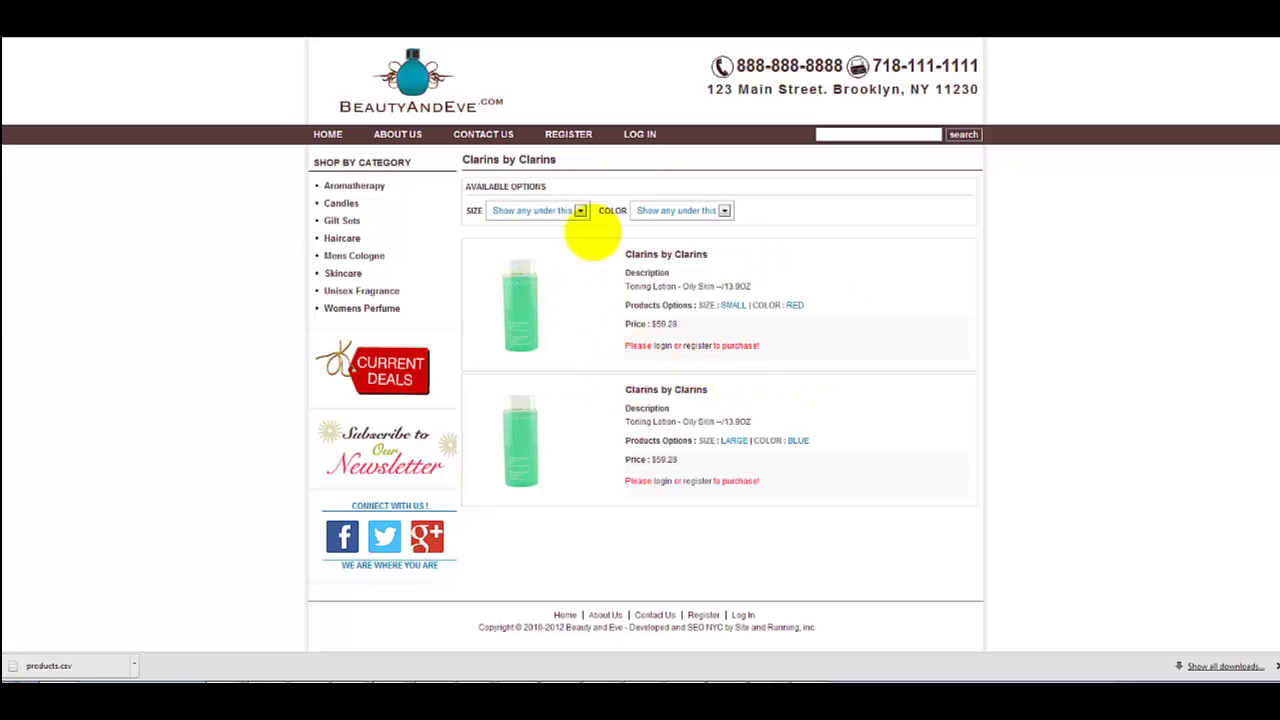
pyautogui.click(566, 210)
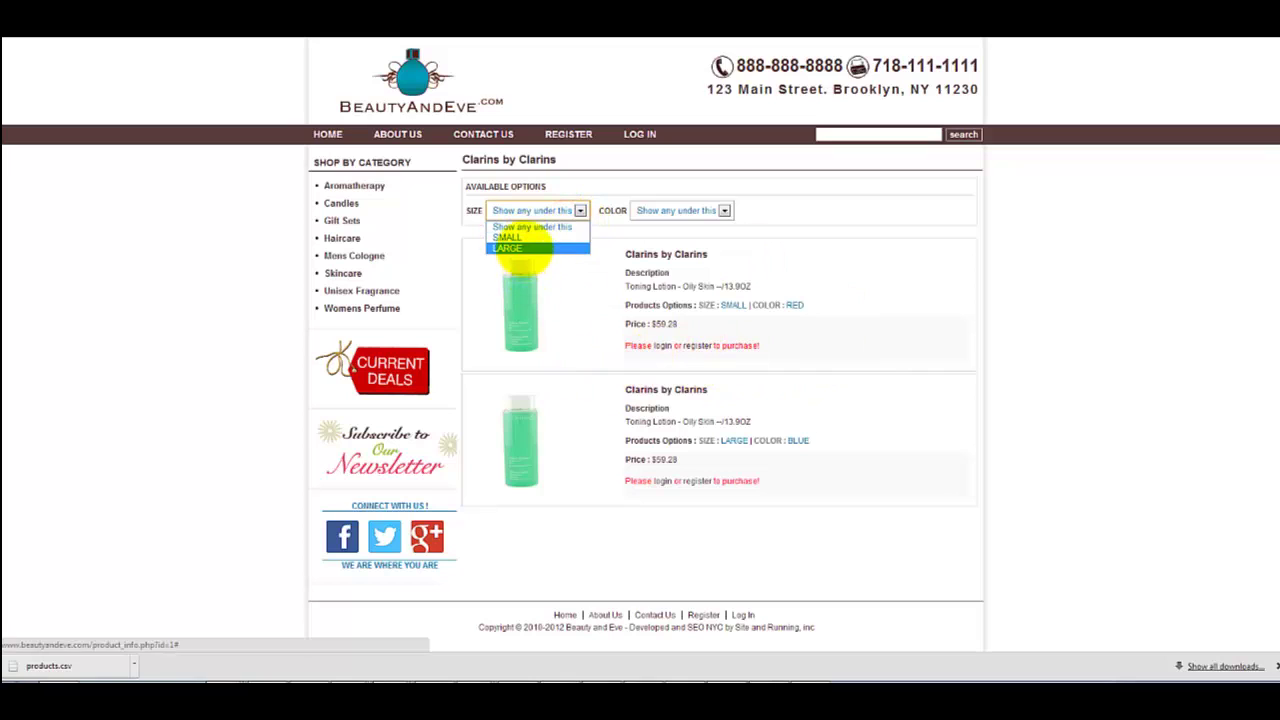
pyautogui.click(812, 269)
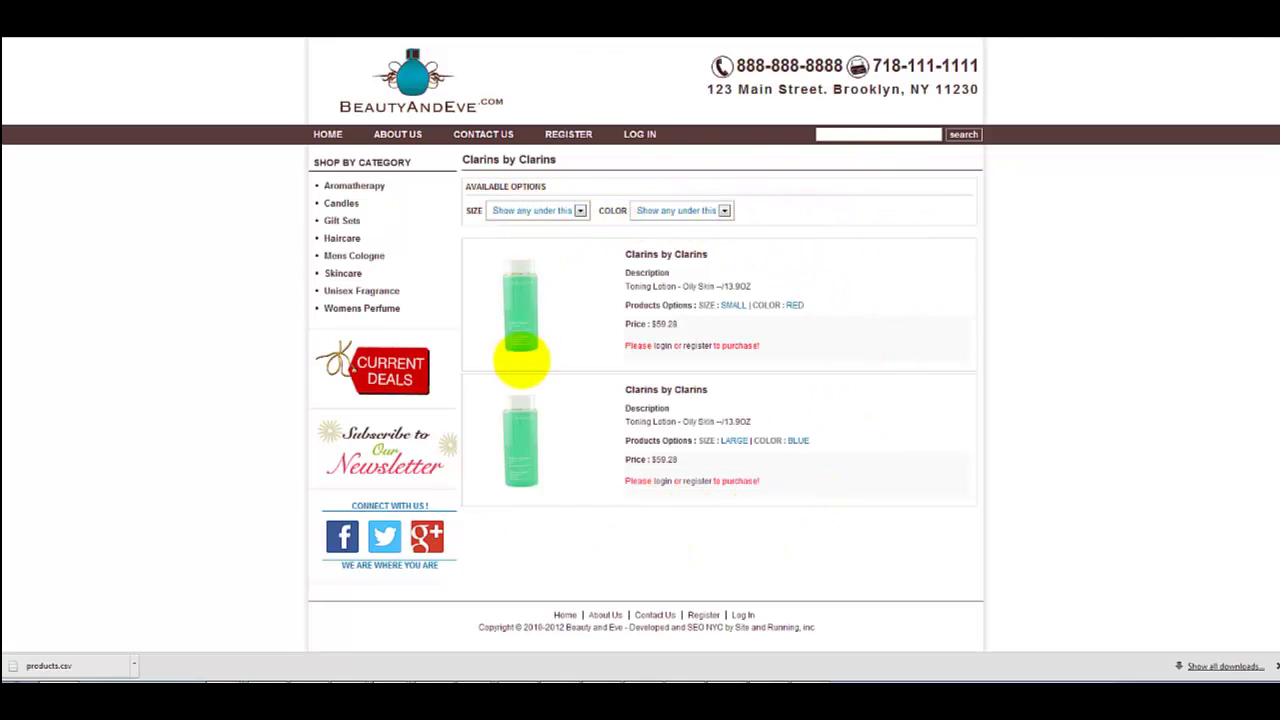
# - Filter the product's variants by SIZE SMALL, reset to show any size, and load the LARGE variant
pyautogui.click(530, 212)
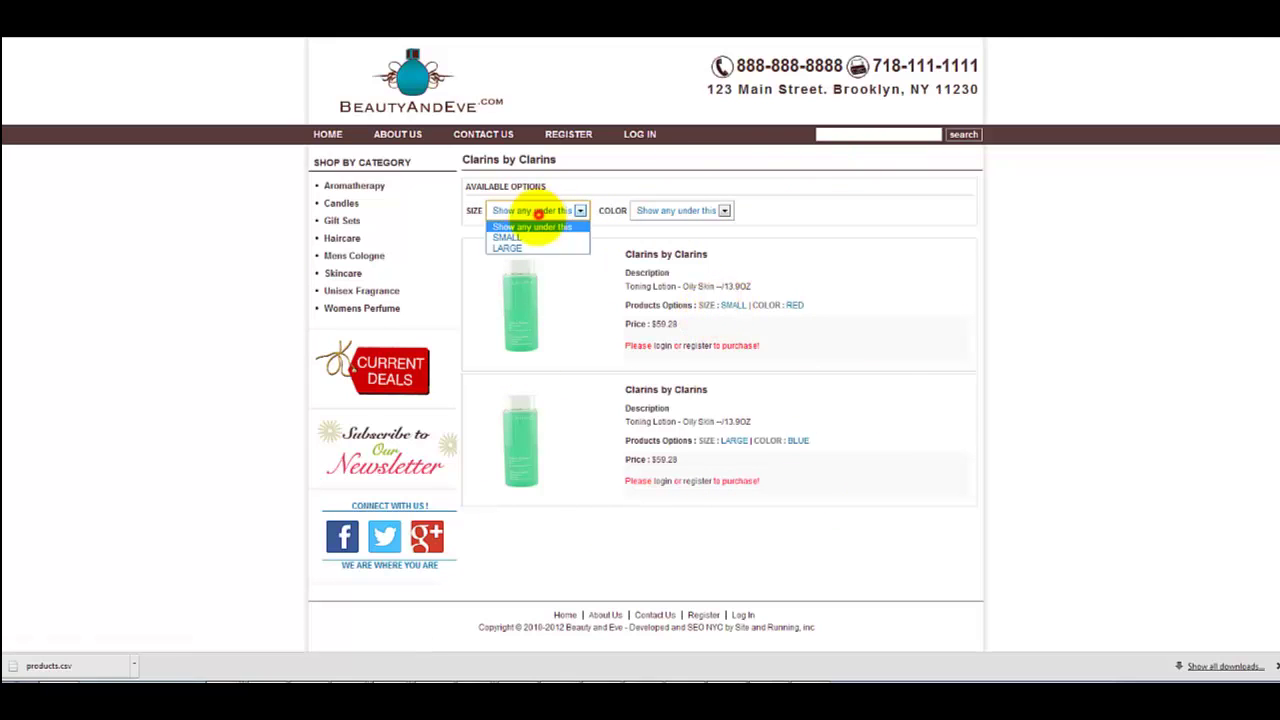
pyautogui.click(507, 237)
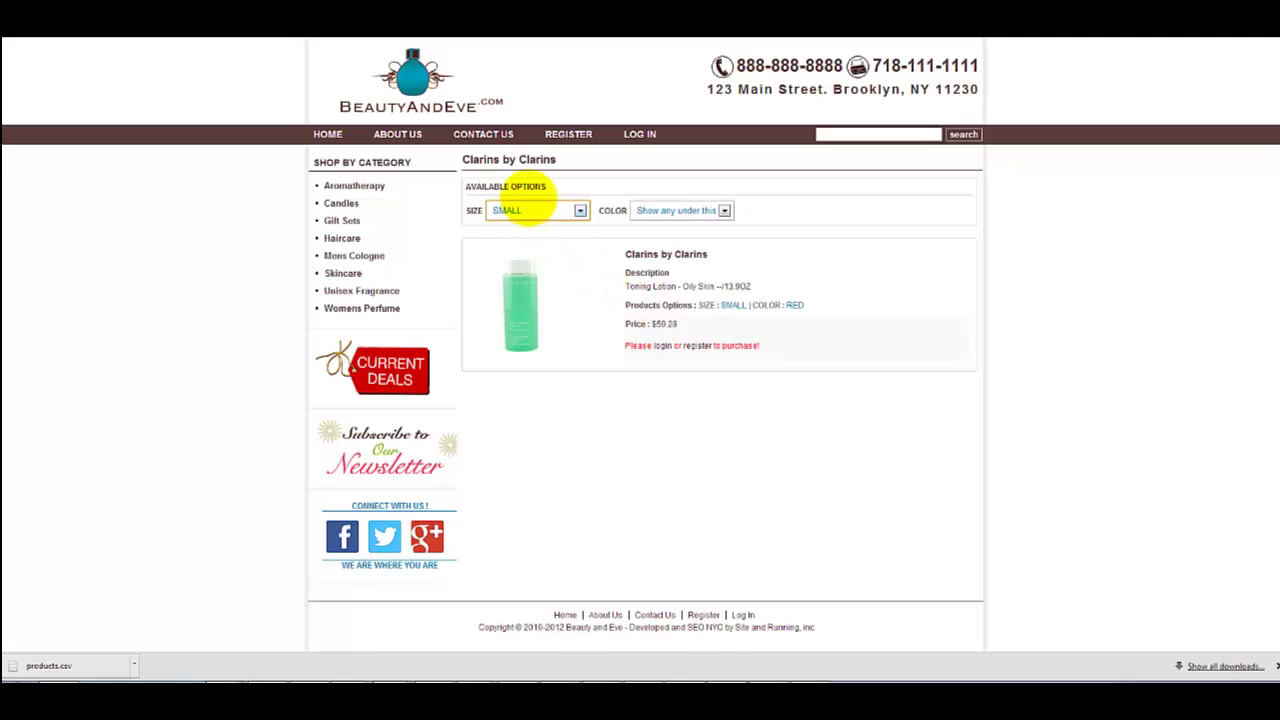
pyautogui.click(525, 208)
pyautogui.click(514, 223)
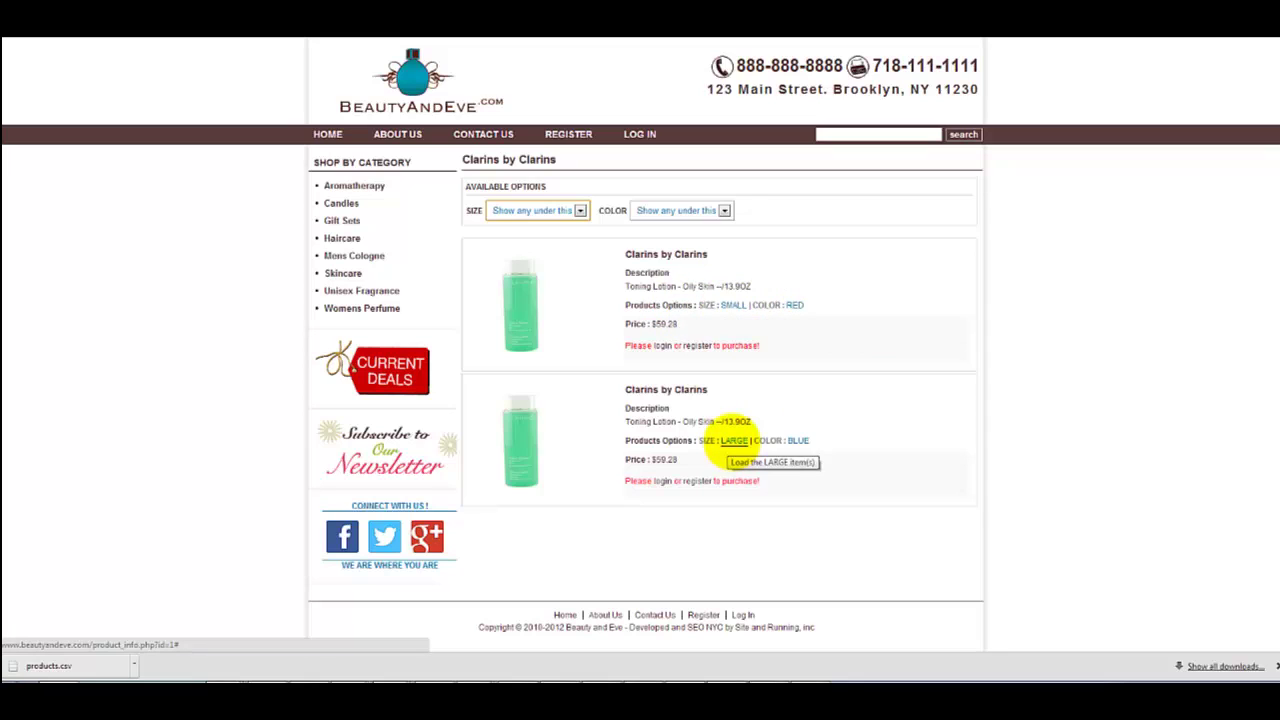
pyautogui.click(731, 443)
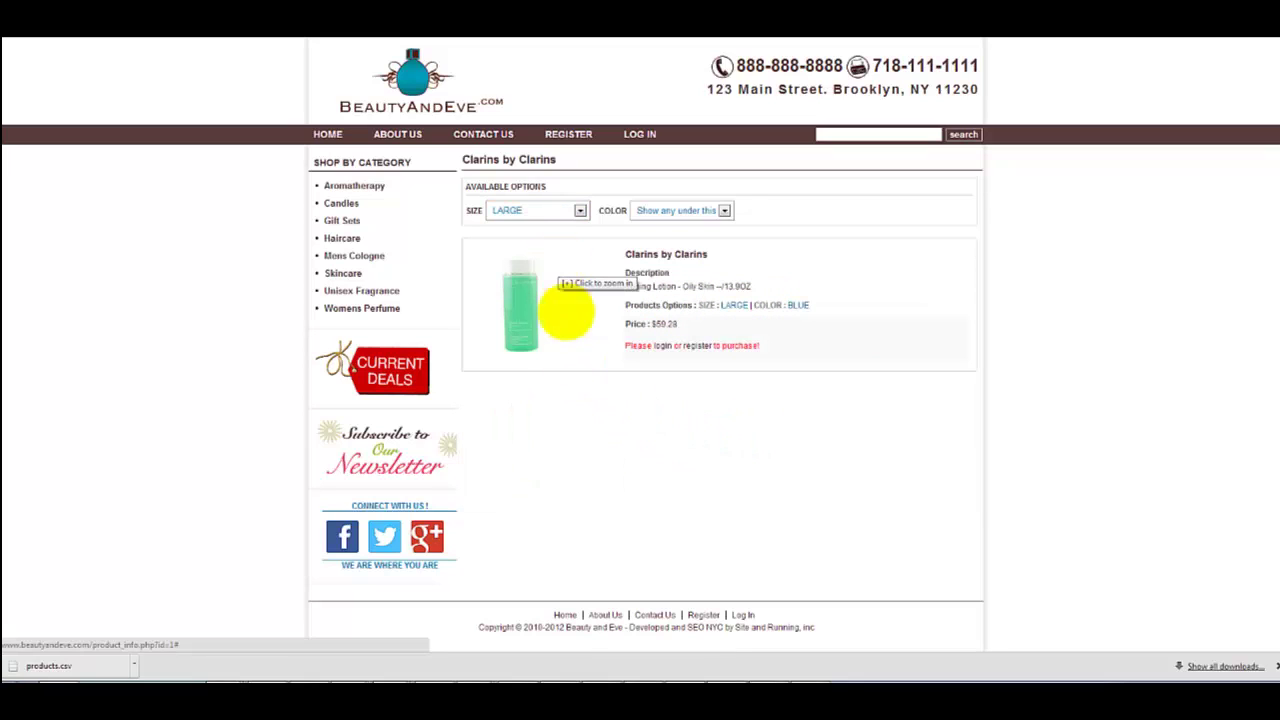